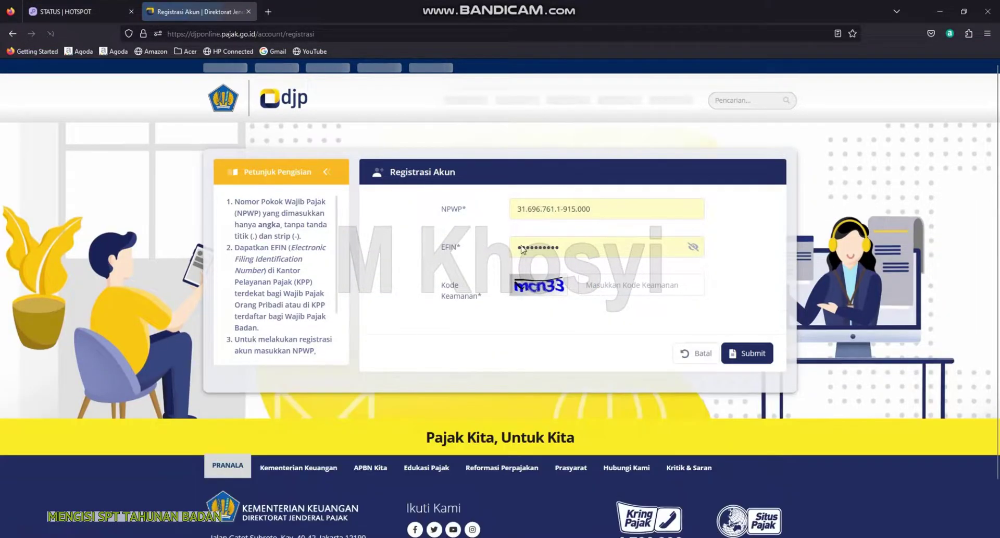
Return from the EFIN and registration pages to the DJP Online login form
left_click(596, 254)
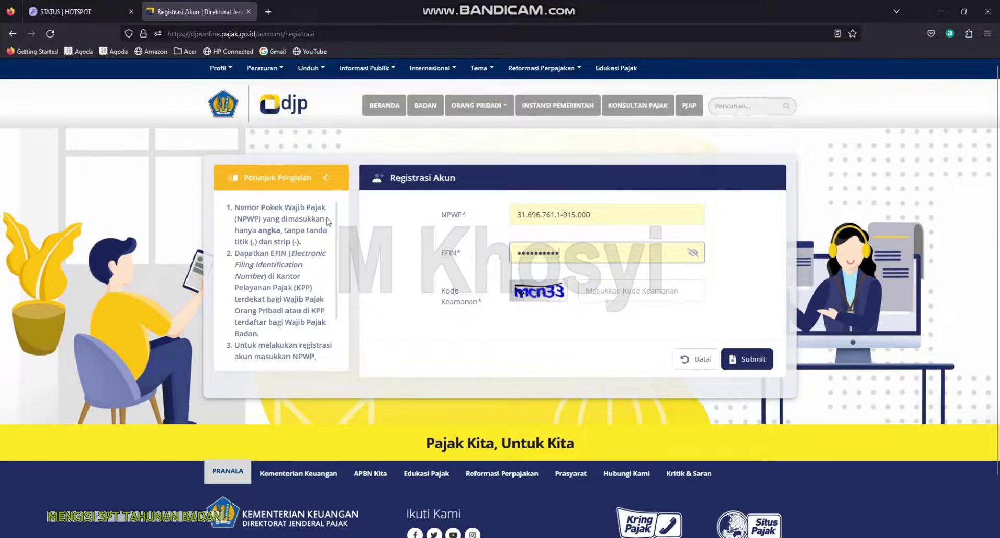
left_click(12, 34)
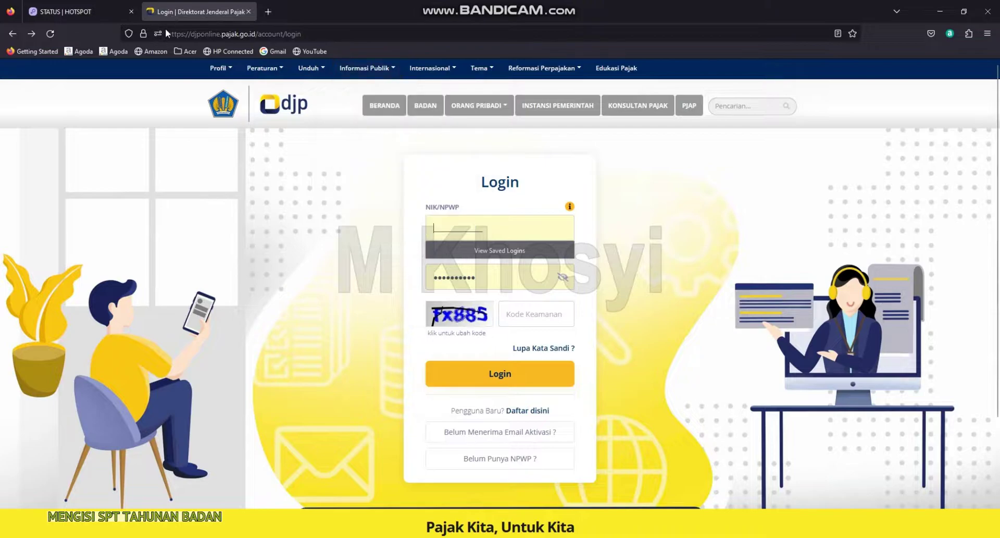
left_click(342, 35)
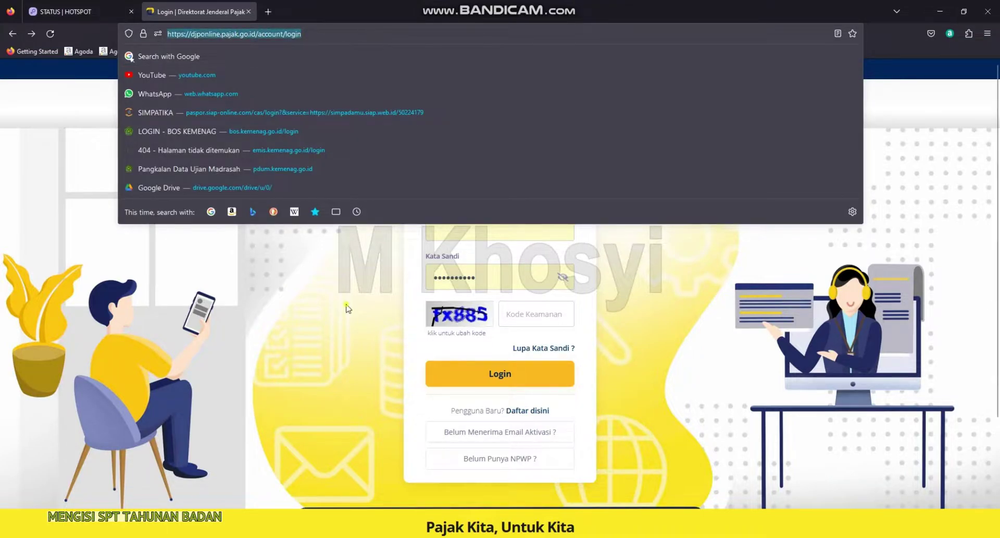
left_click(487, 232)
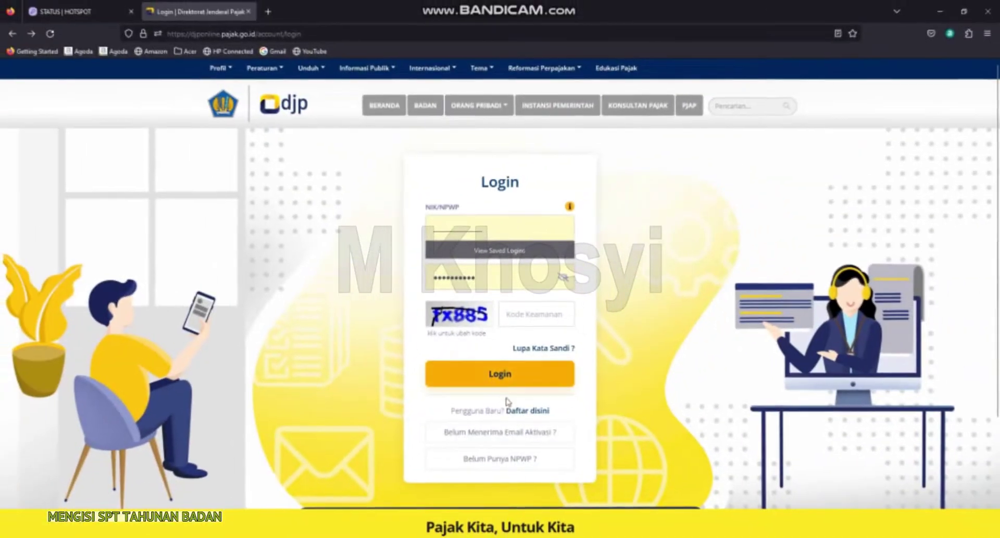
left_click(534, 411)
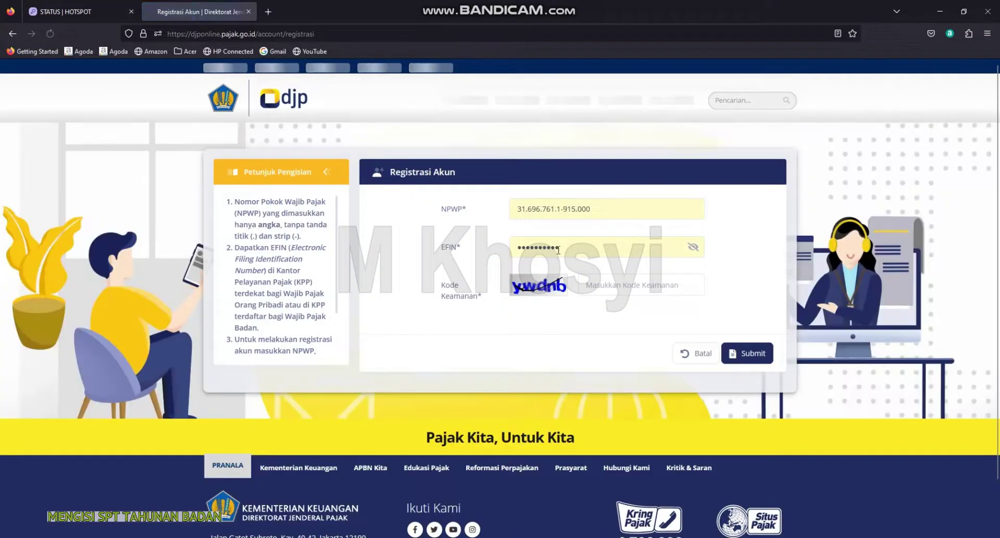
left_click(461, 207)
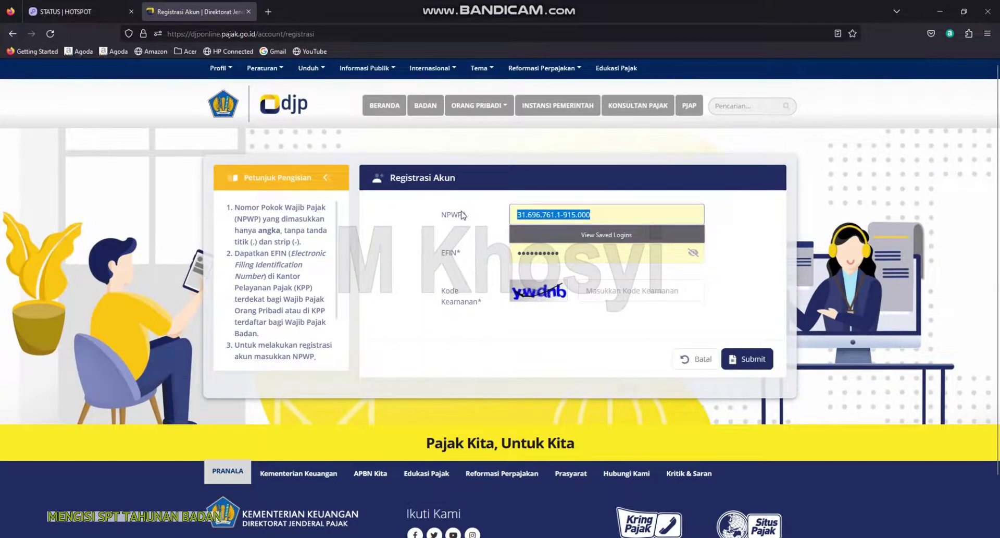
key("alt+Left")
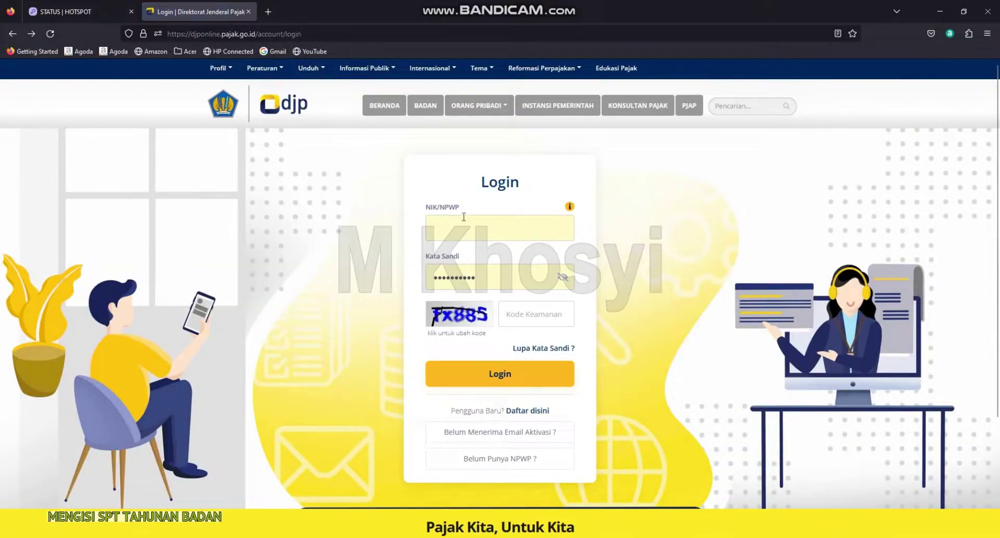
Paste the tax ID, enter the password and security code, and submit the login
left_click(464, 216)
key("ctrl+v")
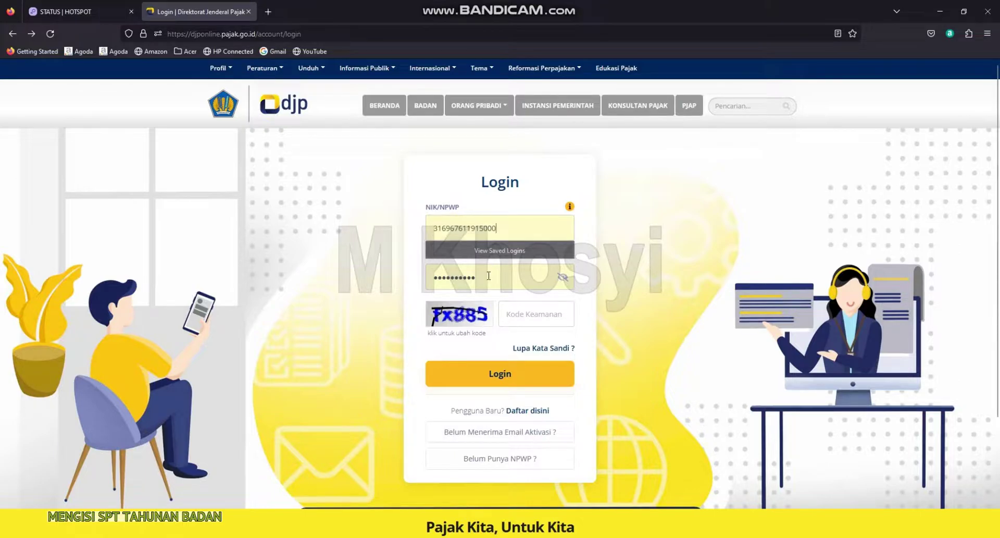
left_click_drag(486, 281, 433, 277)
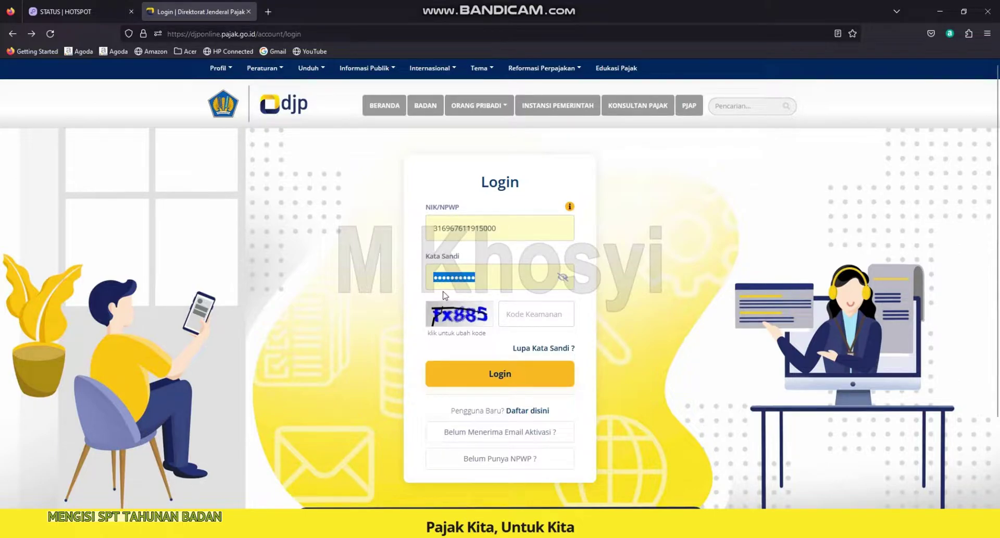
key("Caps_Lock")
key("Caps_Lock")
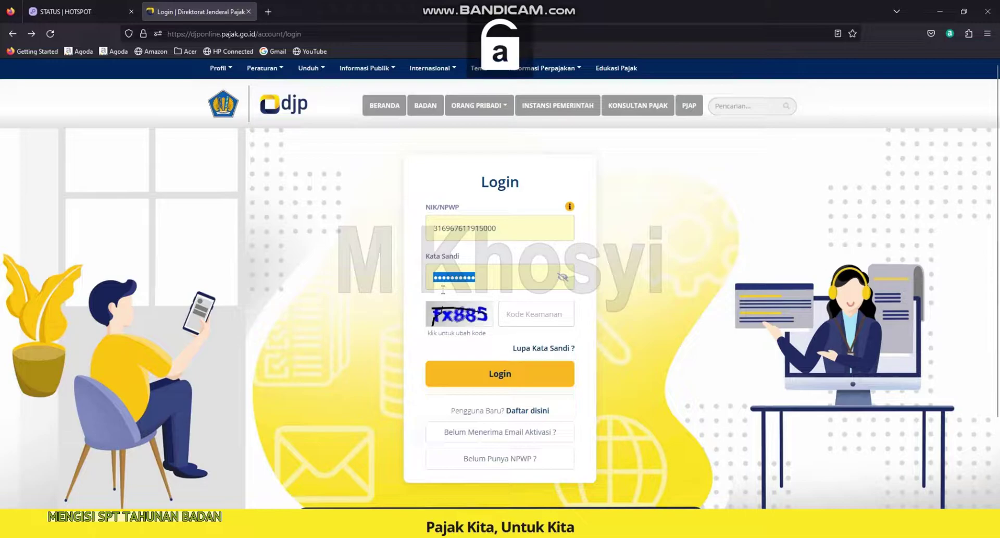
type("••")
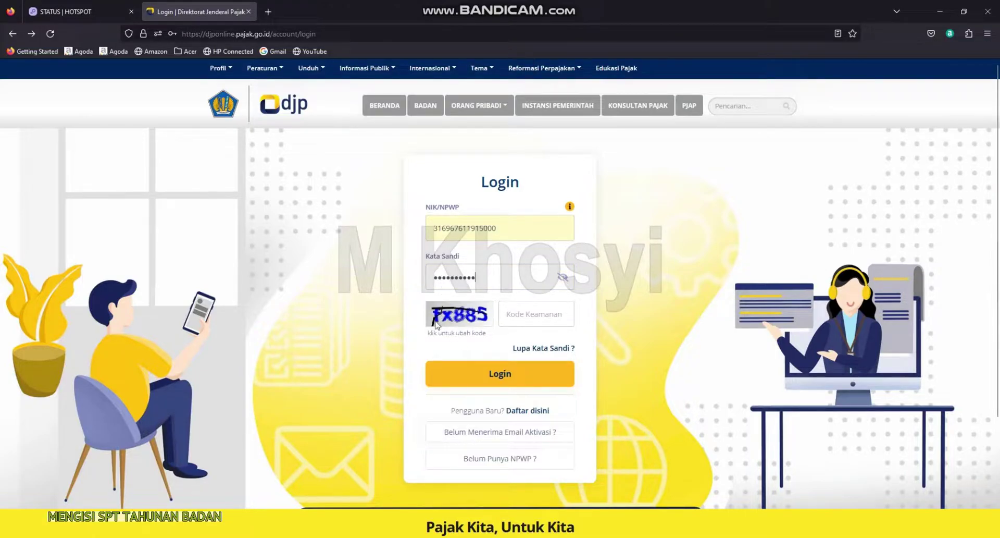
type("fx885")
left_click(499, 369)
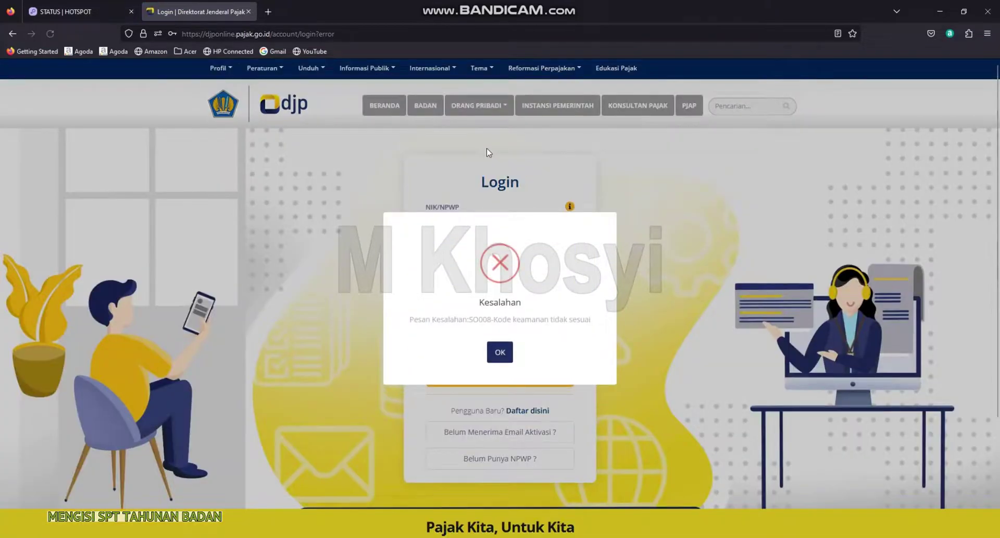
Dismiss the security-code error and NIK-NPWP notice, enter the new code, and log in again
left_click(496, 353)
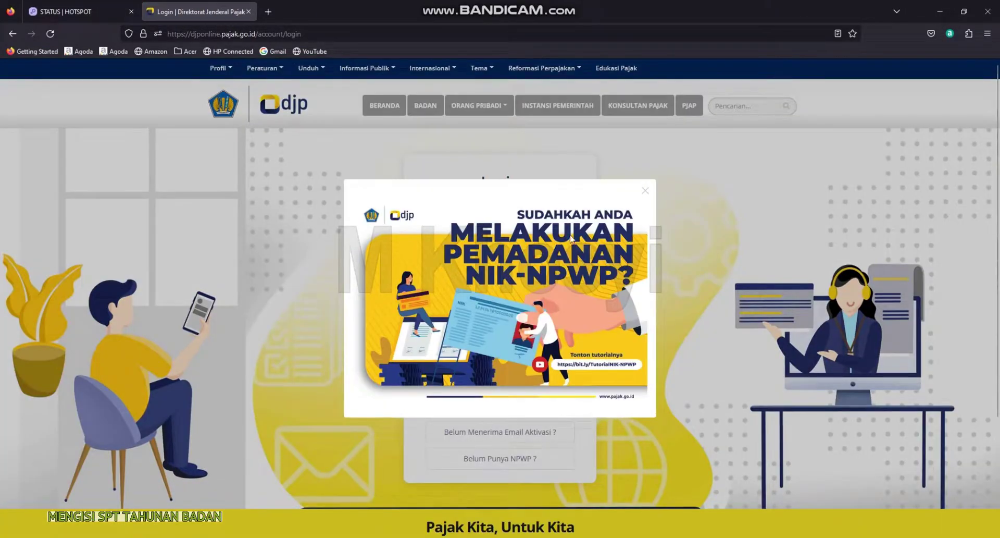
left_click(645, 190)
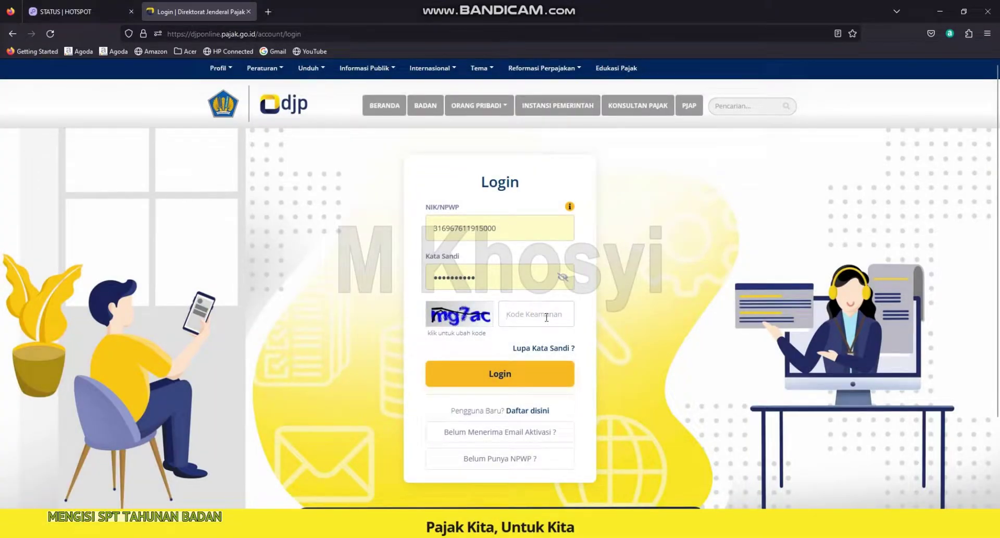
type("mg7ac")
left_click(498, 375)
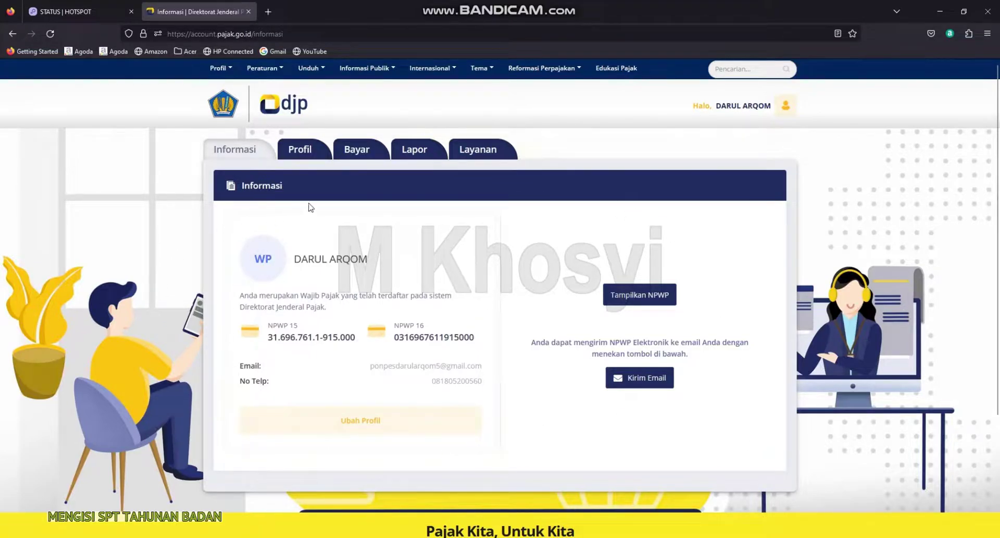
Open the Lapor section and scroll down to the e-Form PDF and e-Filing options
left_click(417, 150)
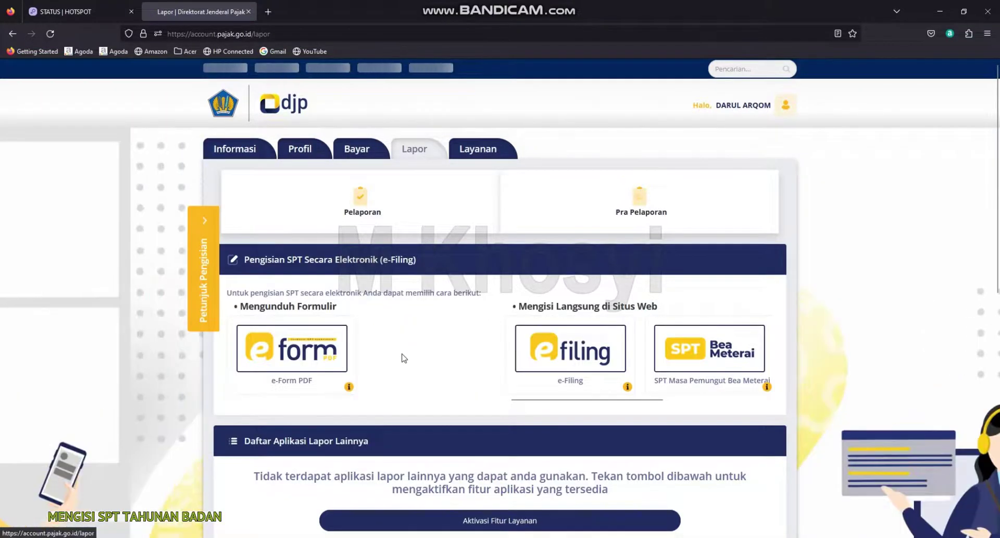
scroll(386, 410, "down", 2)
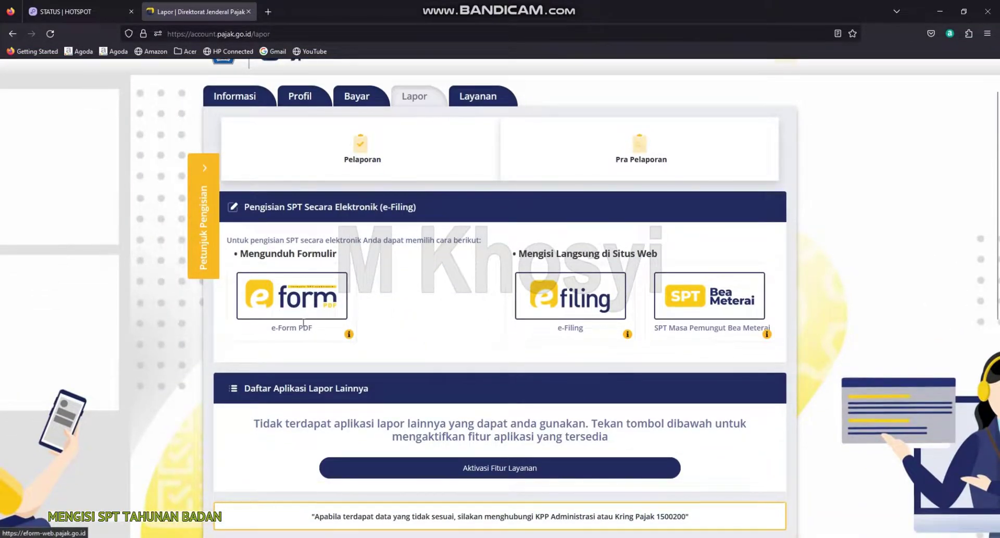
Bring File Explorer forward, open PAJAK YYS 2023, and select LAPORAN KEUANGAN 2022
mouse_move(513, 537)
left_click(521, 501)
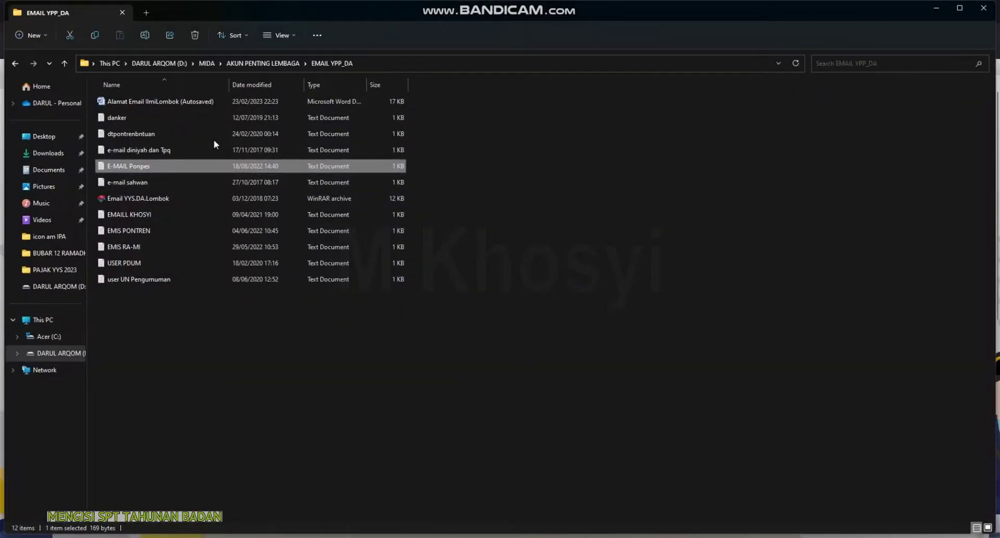
left_click(54, 269)
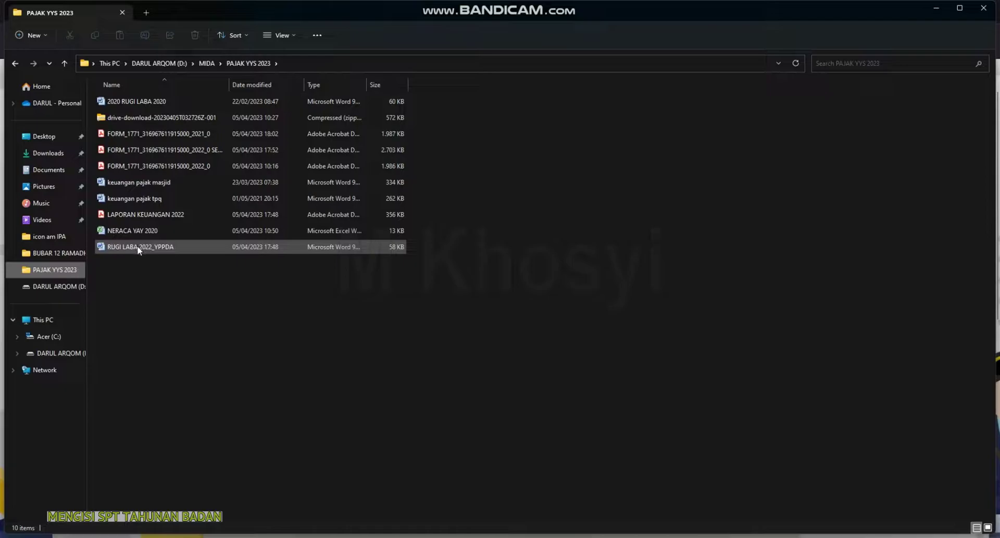
left_click(145, 214)
Open LAPORAN KEUANGAN 2022 in Acrobat and scroll through the profit-and-loss statement
double_click(145, 214)
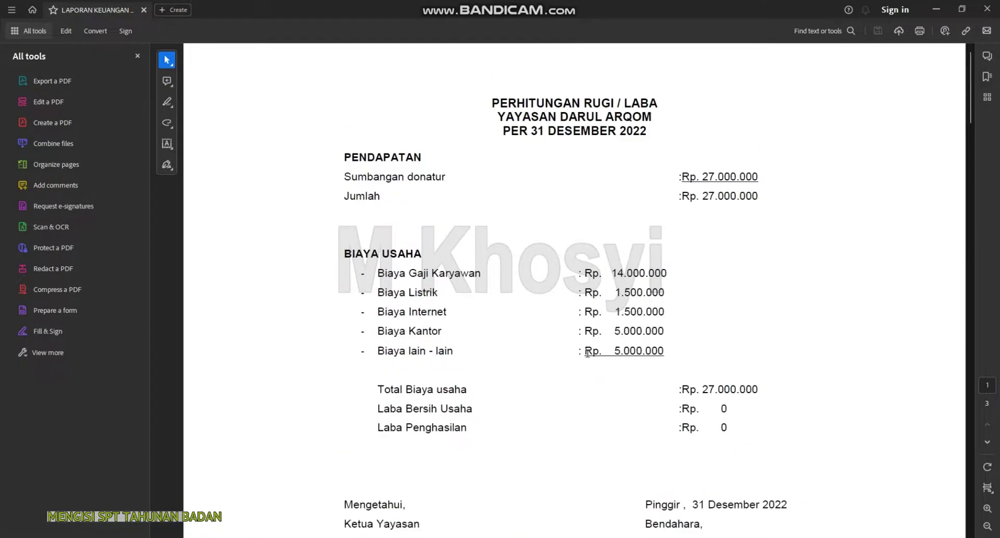
left_click_drag(681, 107, 487, 113)
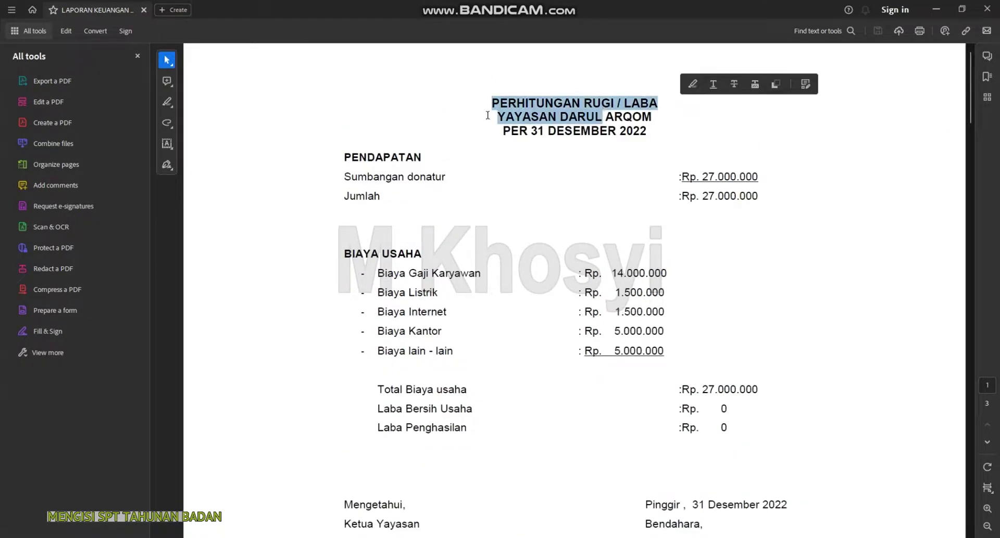
scroll(498, 281, "down", 8)
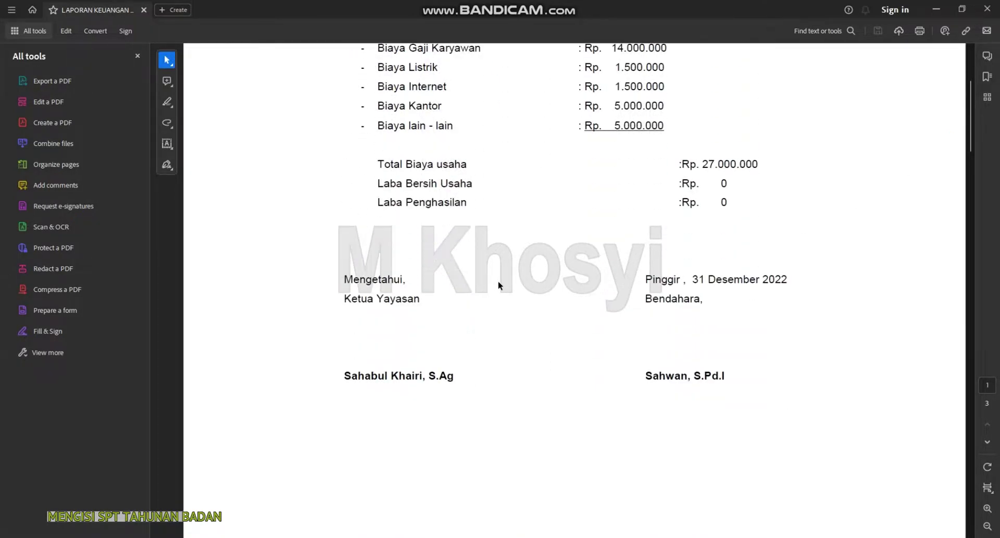
scroll(913, 353, "down", 3)
left_click_drag(971, 175, 974, 292)
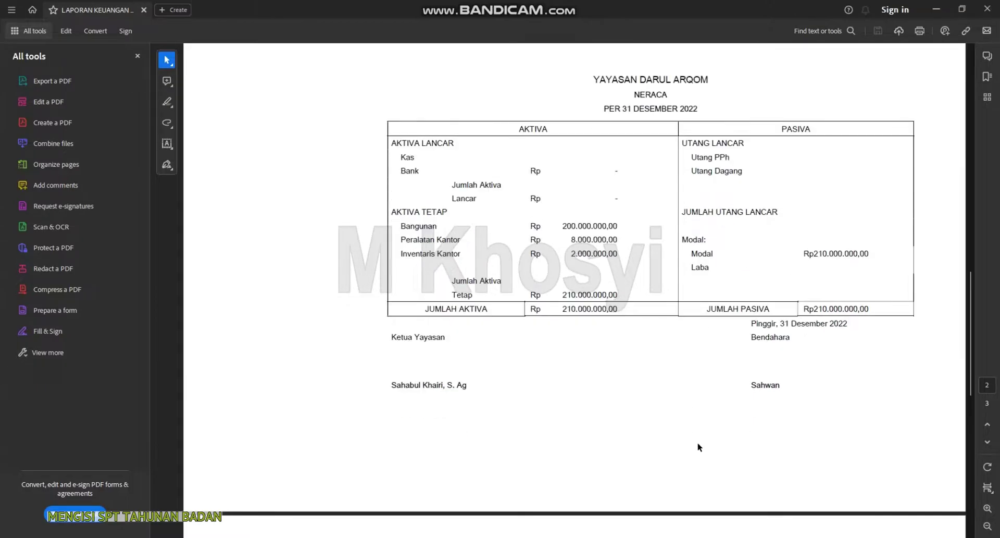
scroll(700, 443, "up", 1)
scroll(711, 453, "up", 10)
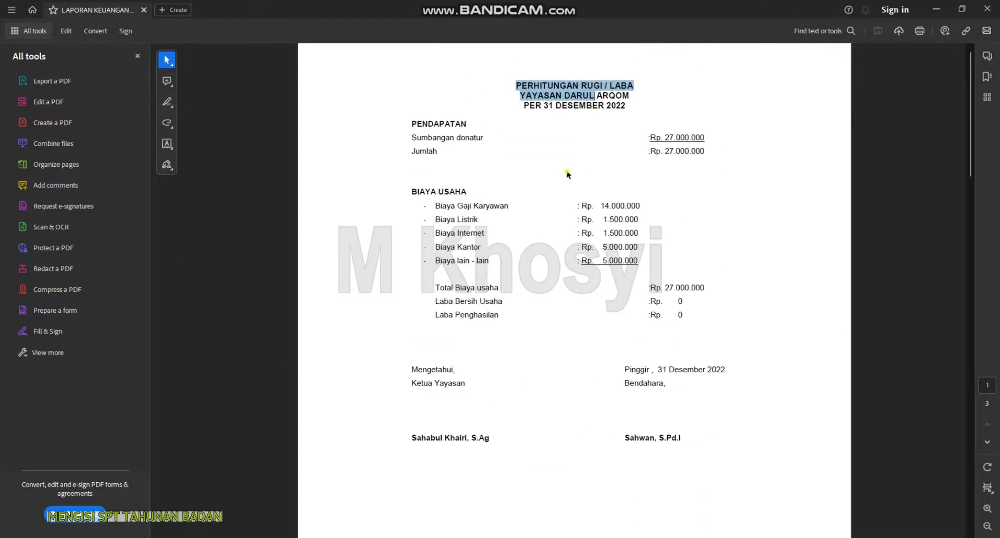
left_click(514, 118)
Highlight the Sumbangan donatur, DESEMBER 2022 and Biaya Gaji Karyawan figures to read them
left_click_drag(413, 137, 511, 136)
left_click(685, 137)
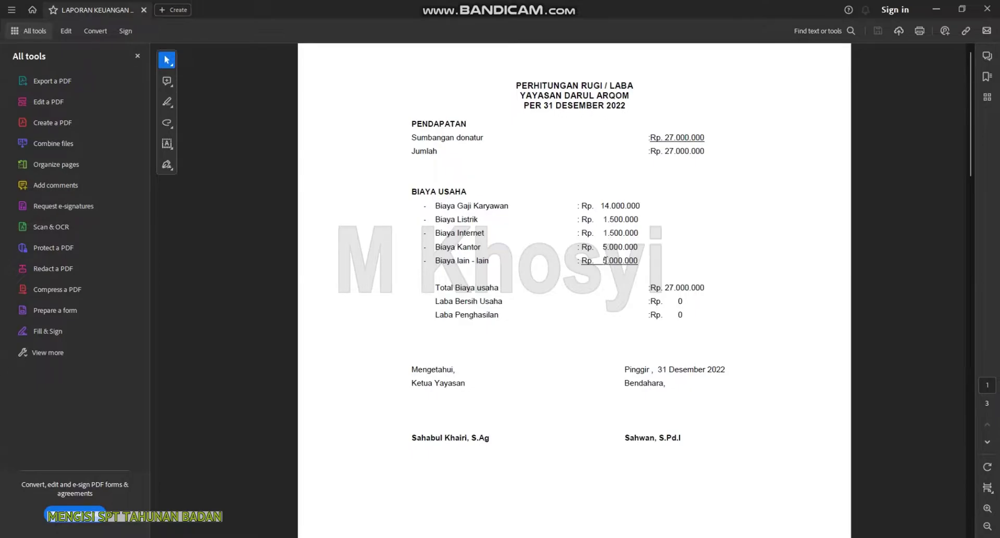
left_click_drag(555, 106, 630, 106)
left_click_drag(605, 206, 641, 206)
left_click(468, 206)
left_click_drag(436, 205, 510, 206)
left_click(599, 254)
Scroll to the NERACA balance sheet and check the 200.000.000,00 building value
left_click_drag(676, 313, 686, 314)
scroll(724, 332, "down", 10)
scroll(608, 408, "down", 8)
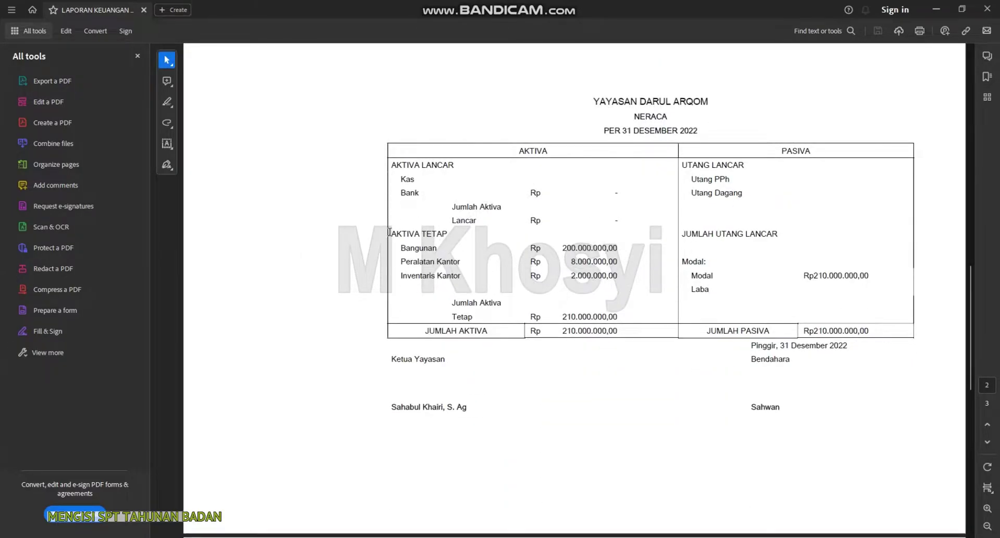
left_click_drag(562, 248, 618, 262)
left_click(579, 263)
left_click(912, 310)
scroll(549, 449, "down", 2)
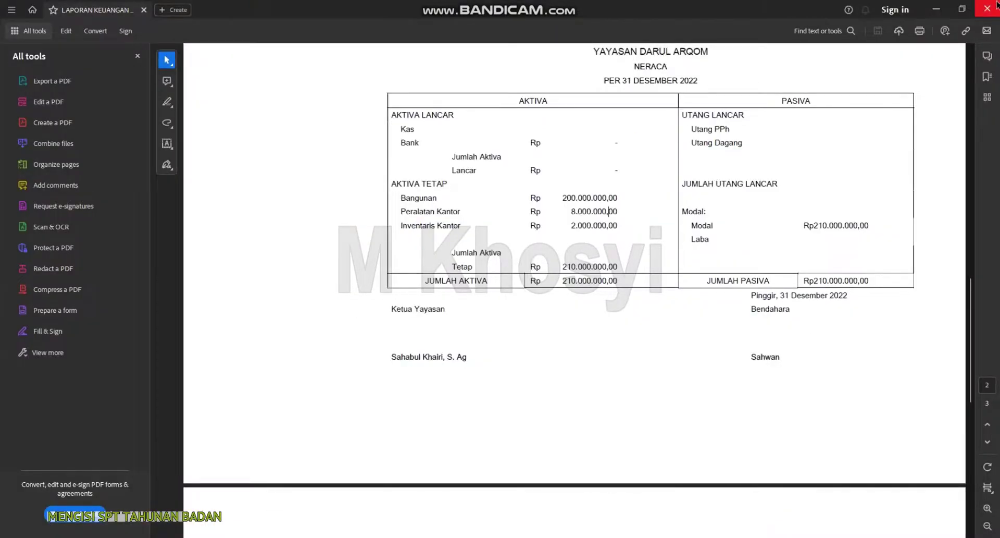
Close the report and open the e-Form PDF service from the Lapor page
left_click(988, 8)
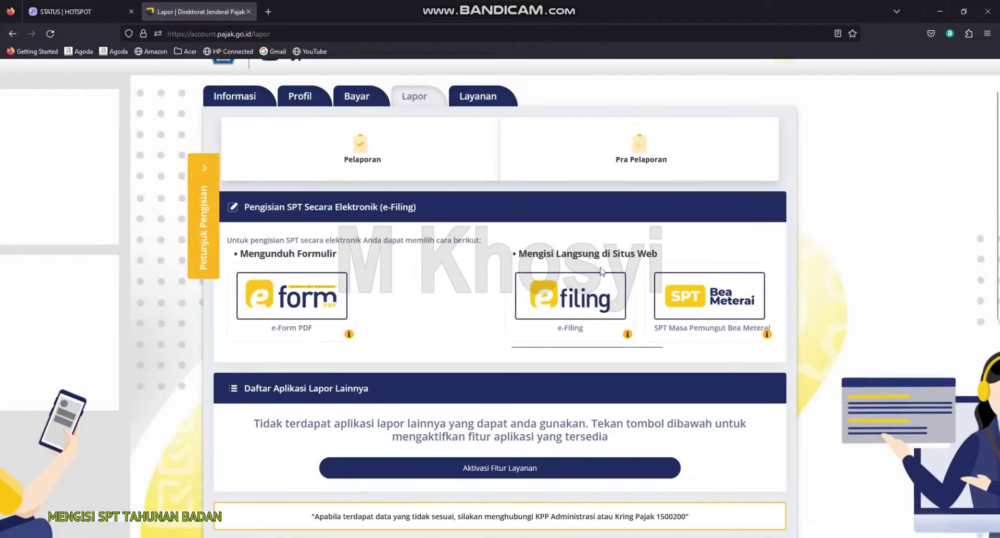
scroll(598, 289, "down", 3)
scroll(365, 209, "up", 4)
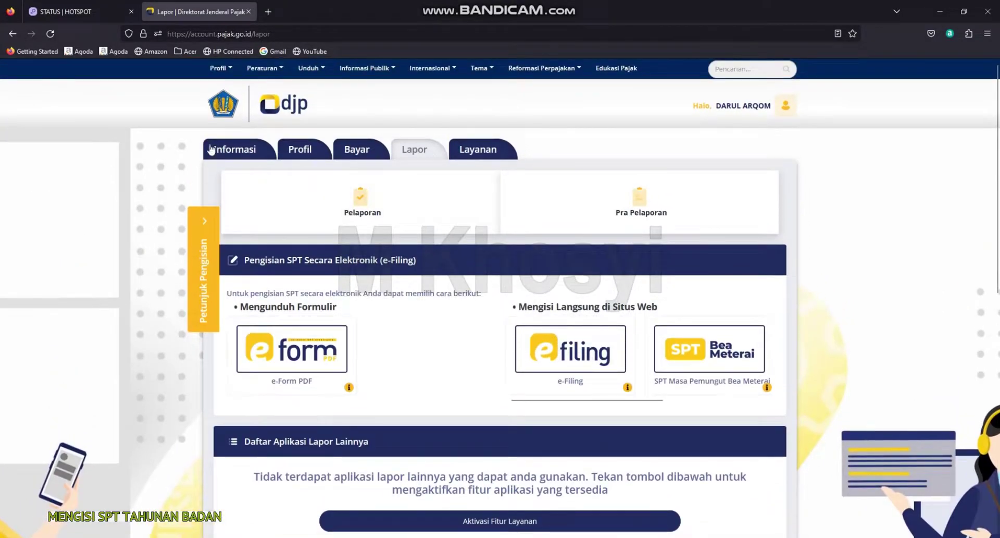
scroll(291, 234, "down", 2)
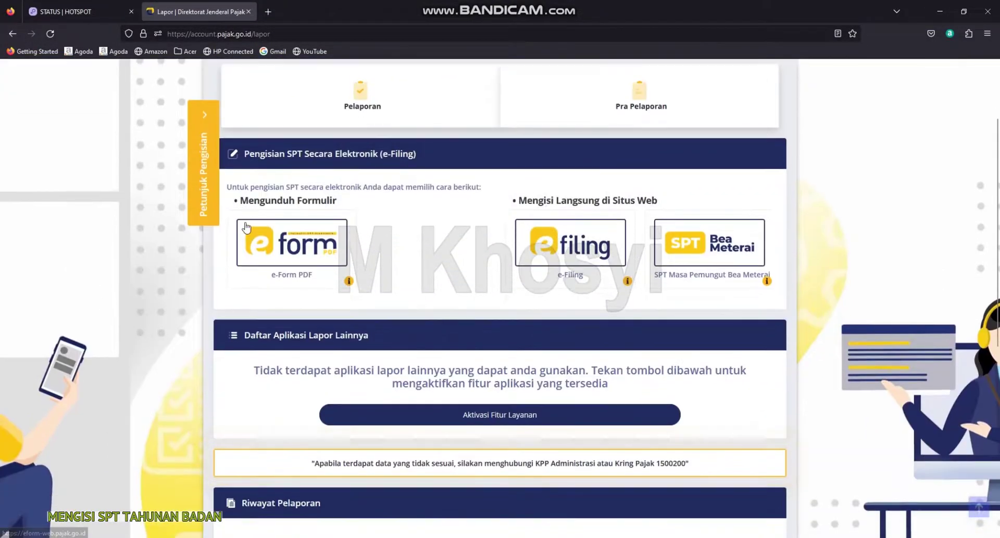
left_click(282, 255)
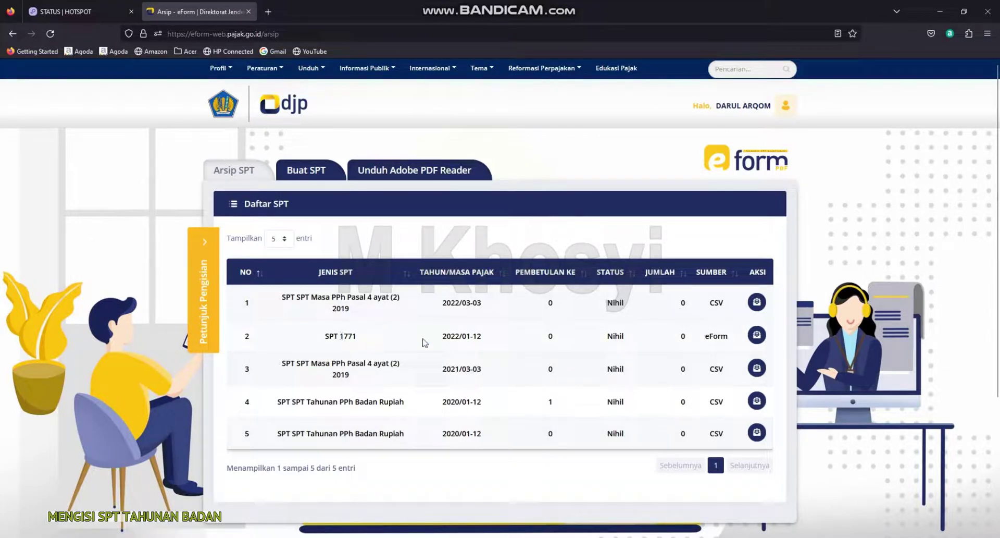
Go to the Unduh Adobe PDF Reader page of the e-Form site
left_click_drag(440, 339, 488, 337)
left_click(702, 342)
left_click(392, 176)
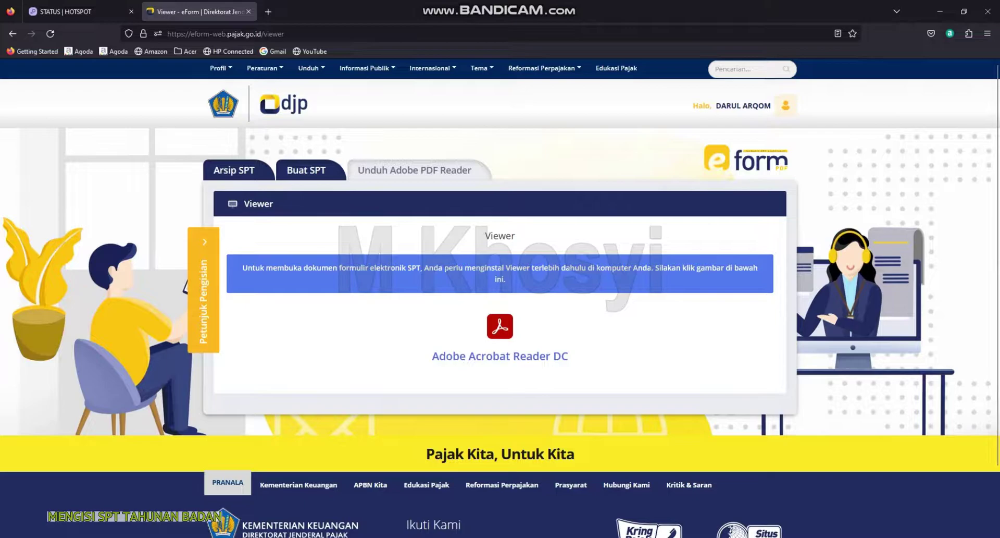
Open the Adobe Acrobat Reader DC download site in a new tab
left_click(504, 356)
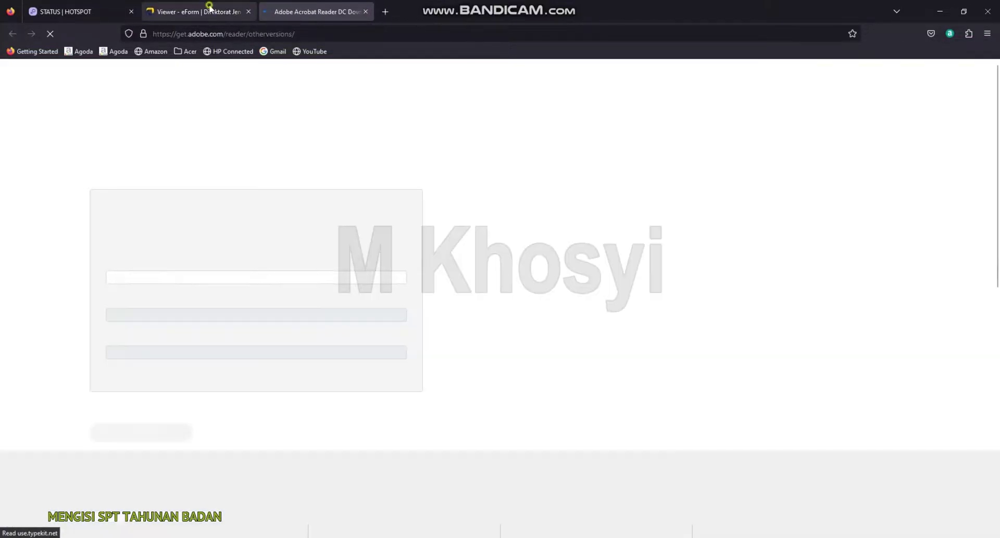
left_click(210, 8)
left_click(316, 4)
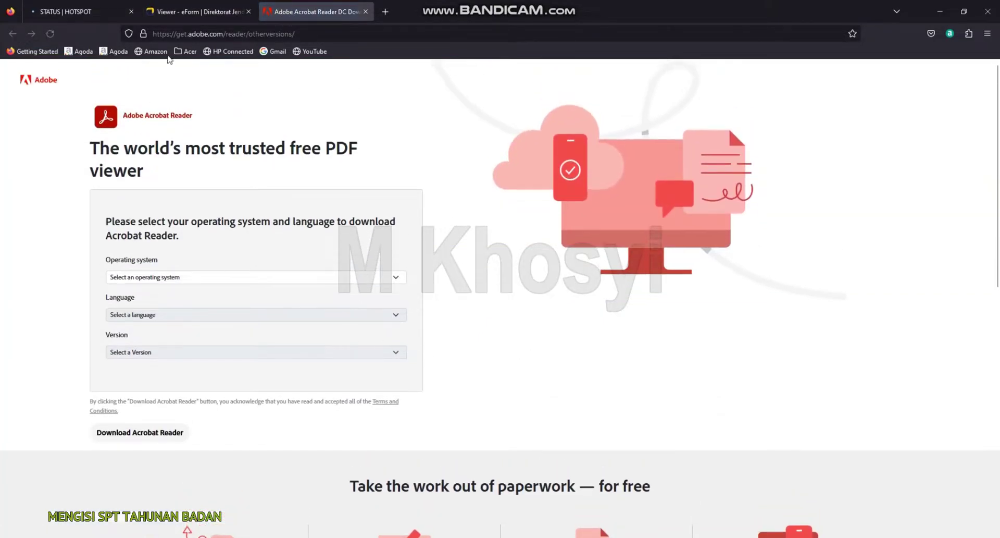
left_click(206, 12)
left_click(318, 5)
Choose Windows 11, English, and the 64-bit Reader DC 2023.001.20064 version
left_click(174, 278)
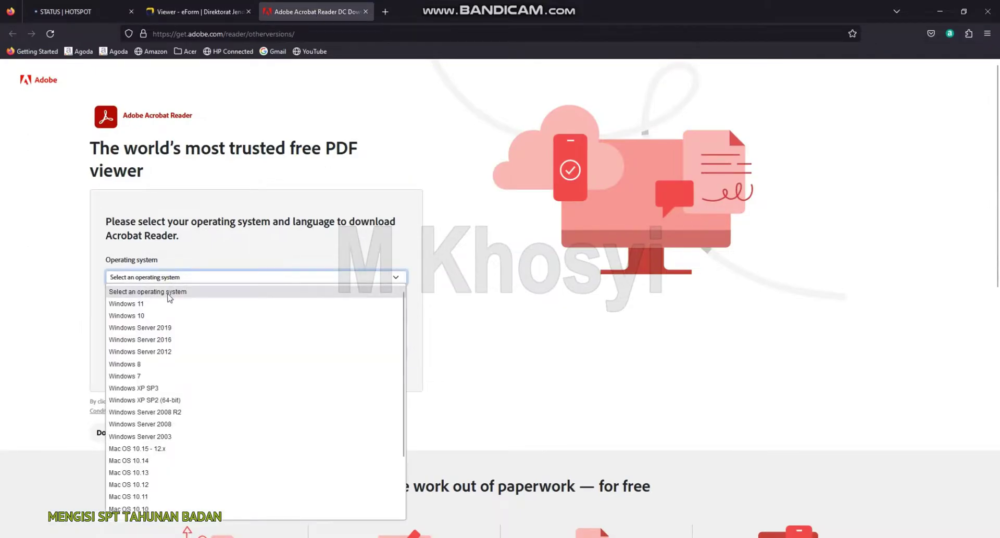
left_click(141, 305)
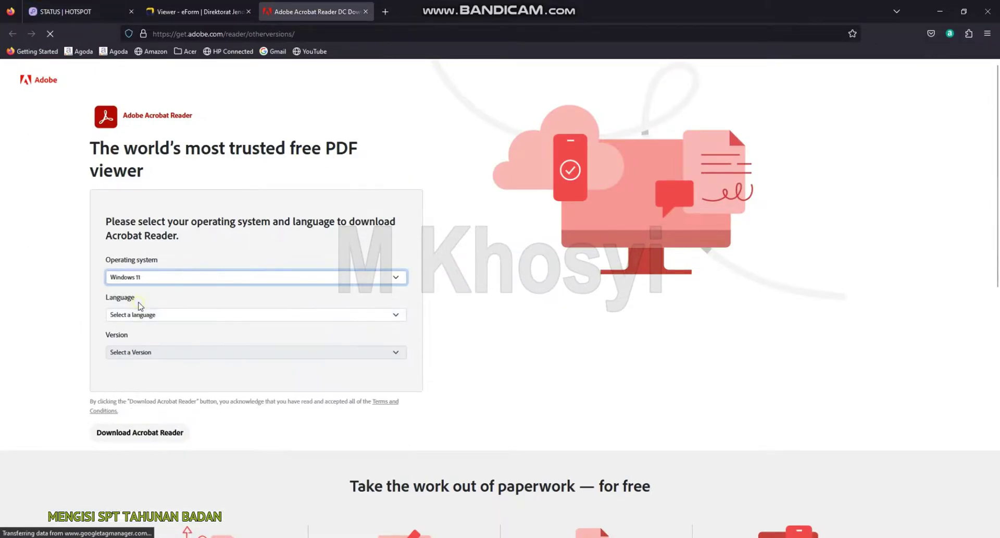
left_click(173, 316)
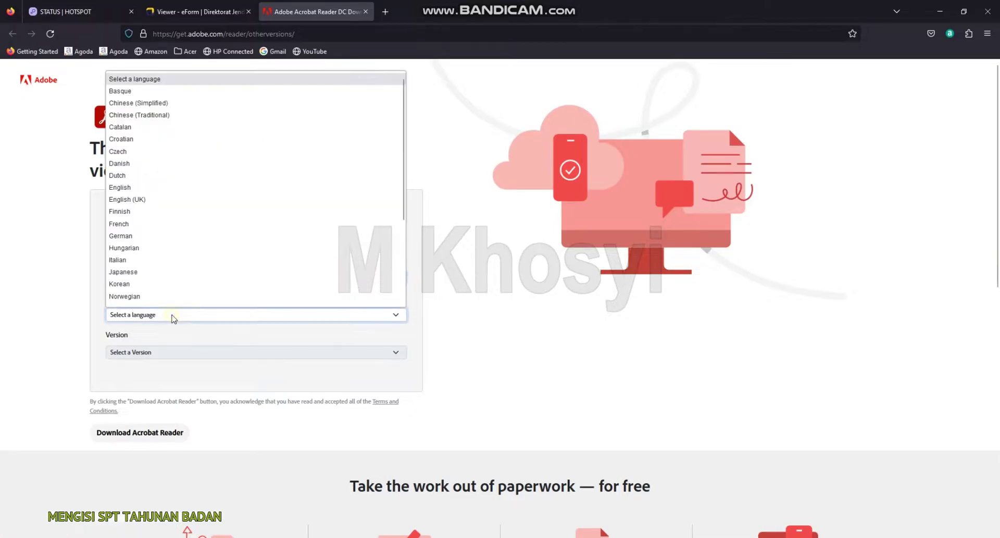
left_click(119, 187)
left_click(140, 354)
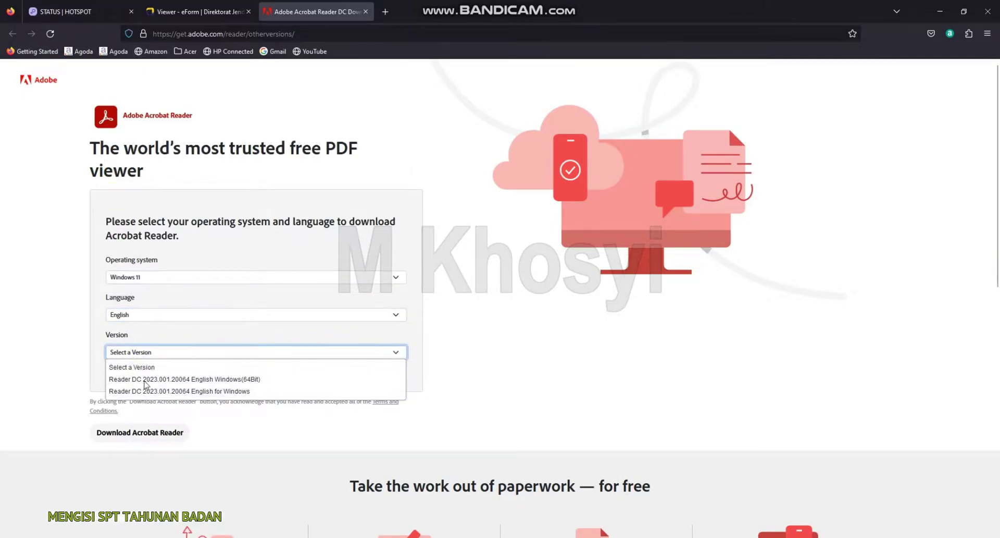
left_click(185, 379)
Untick the McAfee Security Scan Plus and McAfee Safe Connect add-ons
scroll(364, 431, "down", 4)
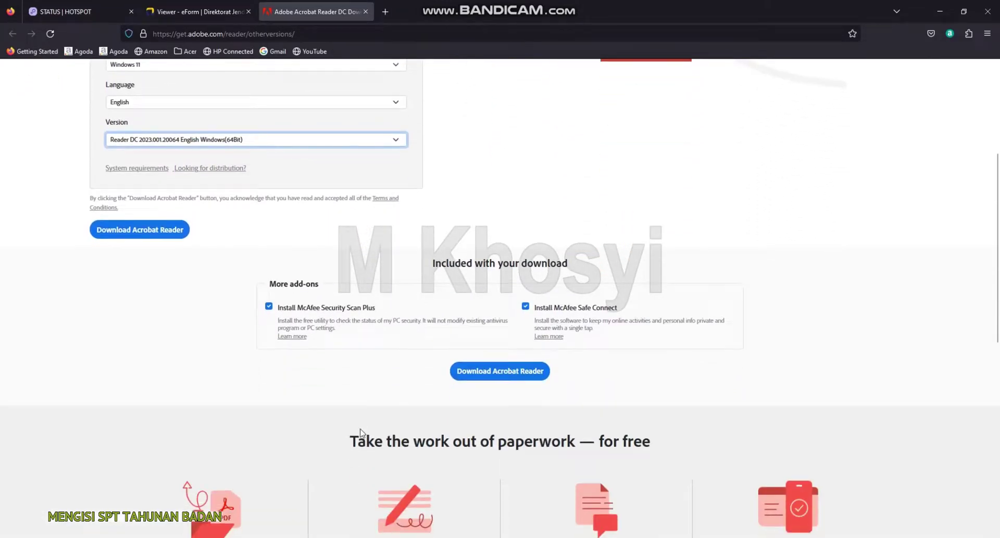
scroll(302, 393, "up", 2)
scroll(167, 326, "down", 2)
left_click(269, 307)
left_click(532, 307)
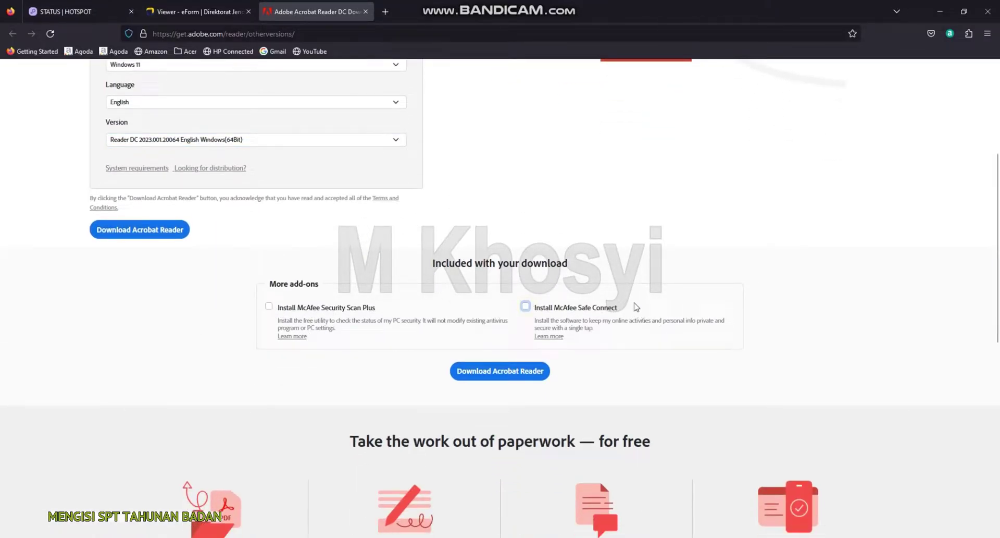
left_click_drag(534, 323, 609, 319)
left_click_drag(277, 321, 361, 321)
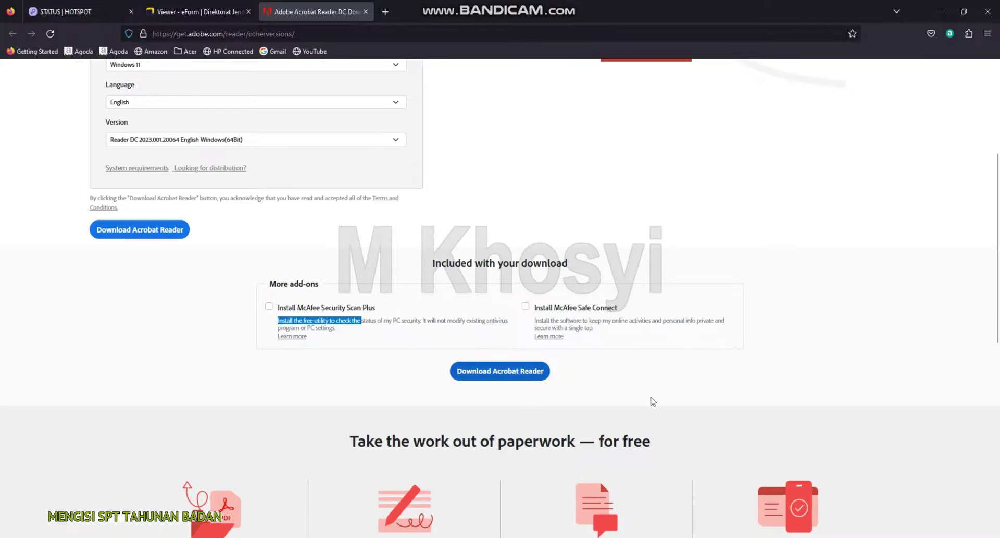
scroll(629, 398, "up", 5)
left_click(198, 12)
Close the Adobe tab and start a Buat SPT 1771 request for tax year 2021
left_click(366, 12)
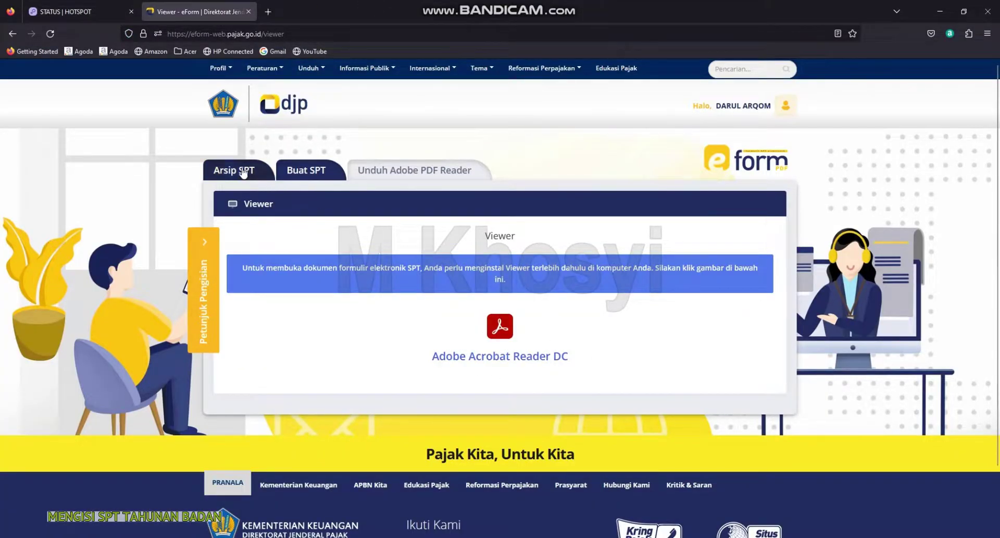
left_click(310, 174)
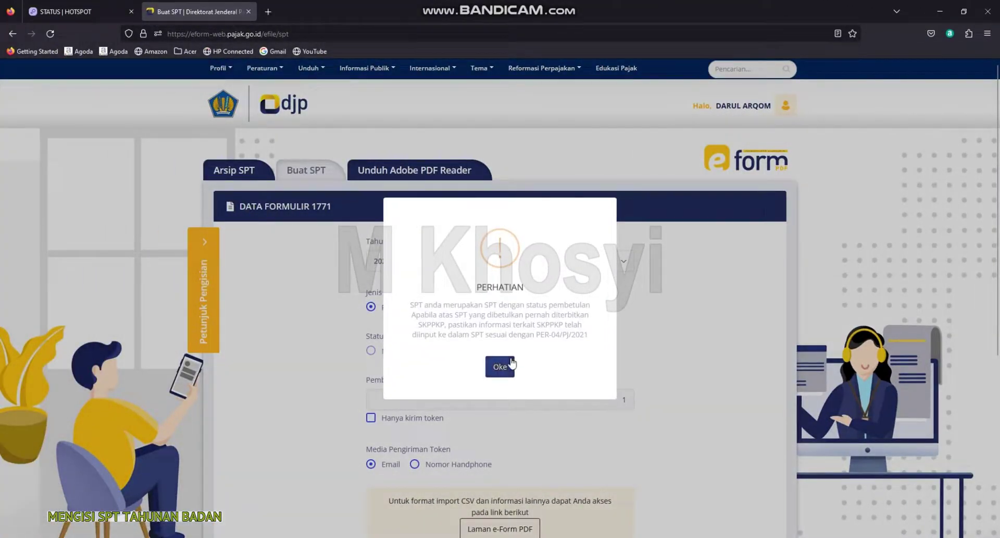
left_click(511, 365)
scroll(320, 274, "down", 1)
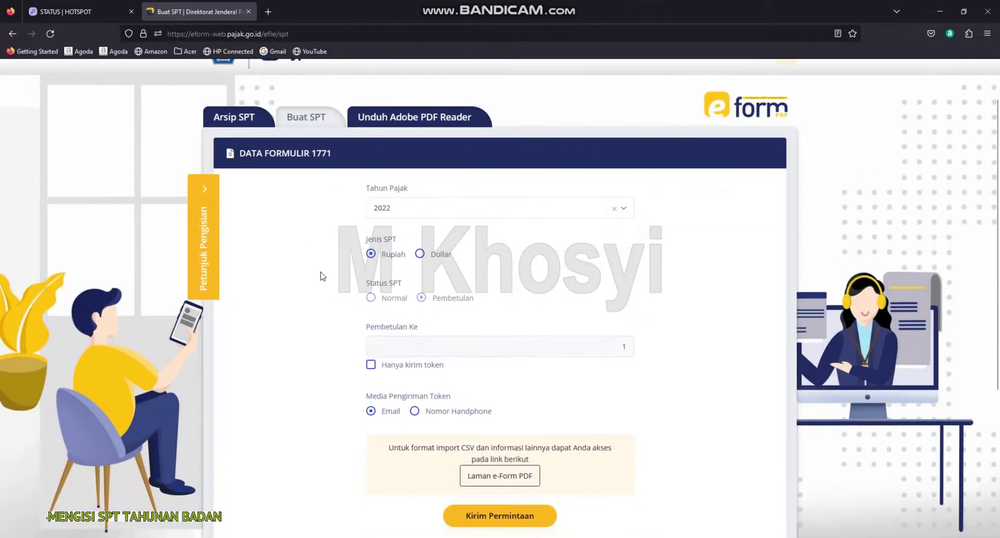
left_click(623, 208)
left_click(384, 275)
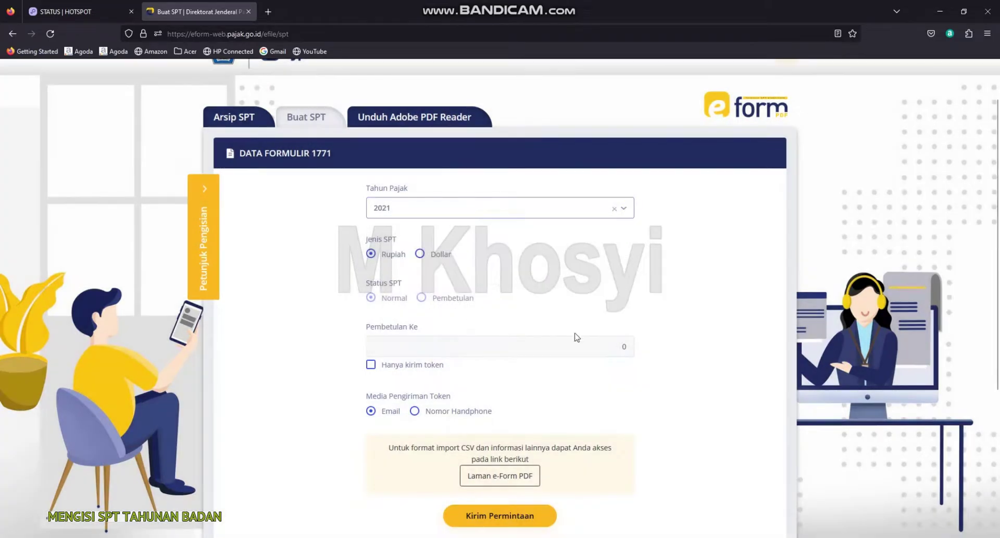
Leave Hanya kirim token unticked with the token sent by Email, and dismiss the Pocket prompt
scroll(375, 372, "down", 2)
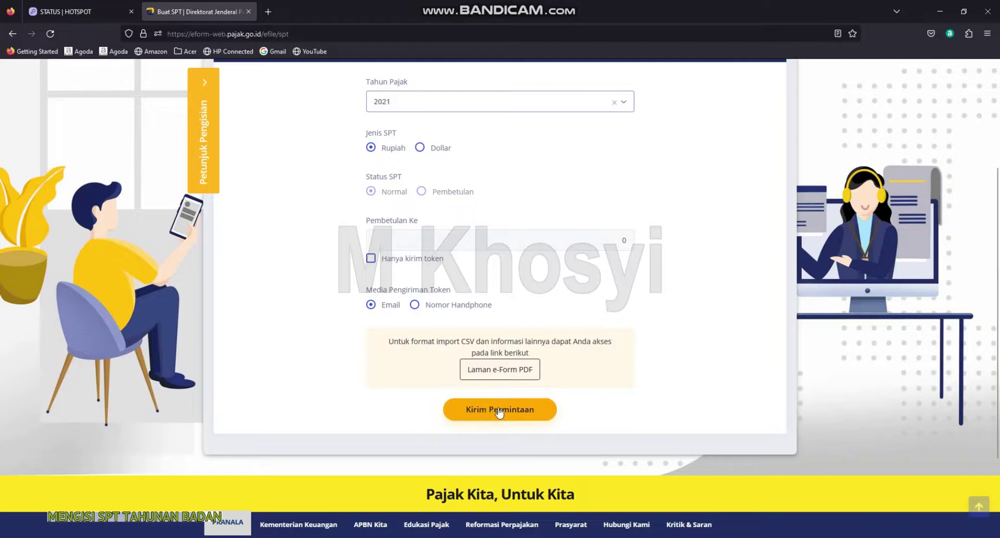
left_click(371, 258)
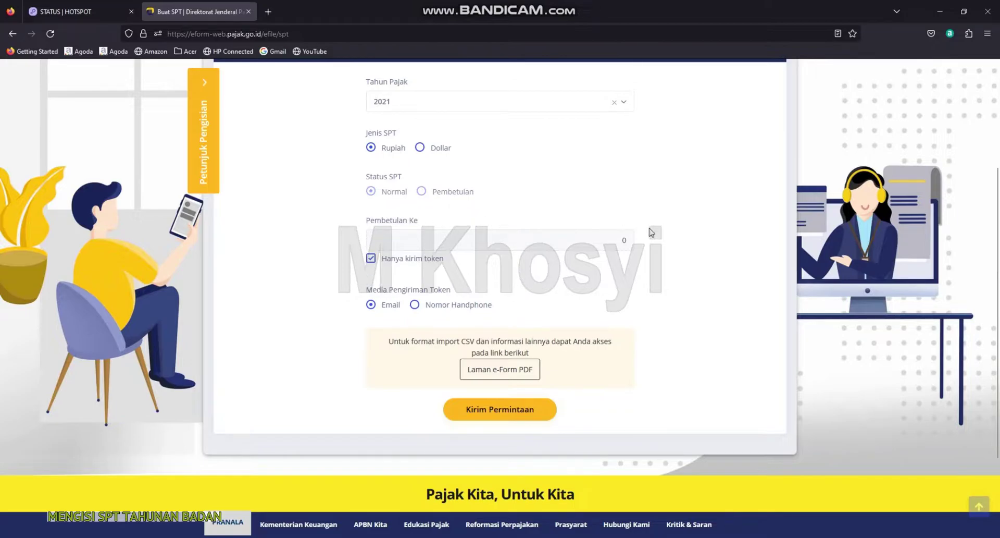
left_click(371, 259)
left_click(931, 34)
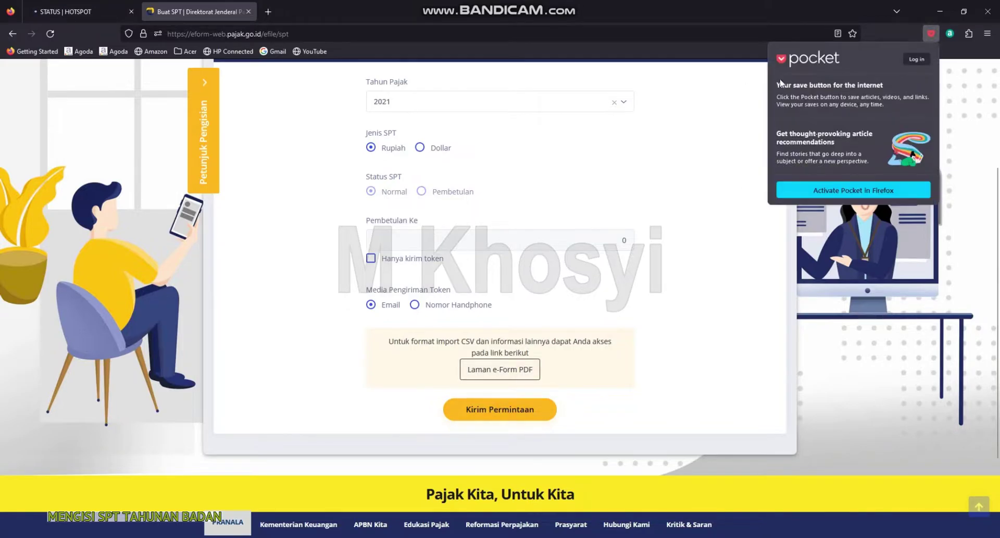
left_click(932, 36)
In File Explorer, look over the 2022 and 2021 FORM_1771 files in PAJAK YYS 2023
key("alt+Tab")
left_click(153, 150)
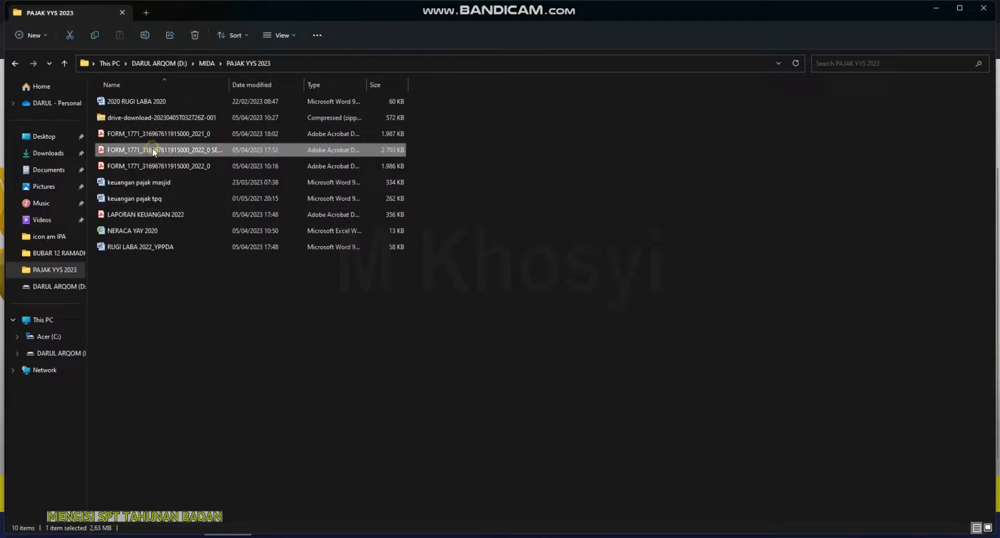
left_click(159, 134)
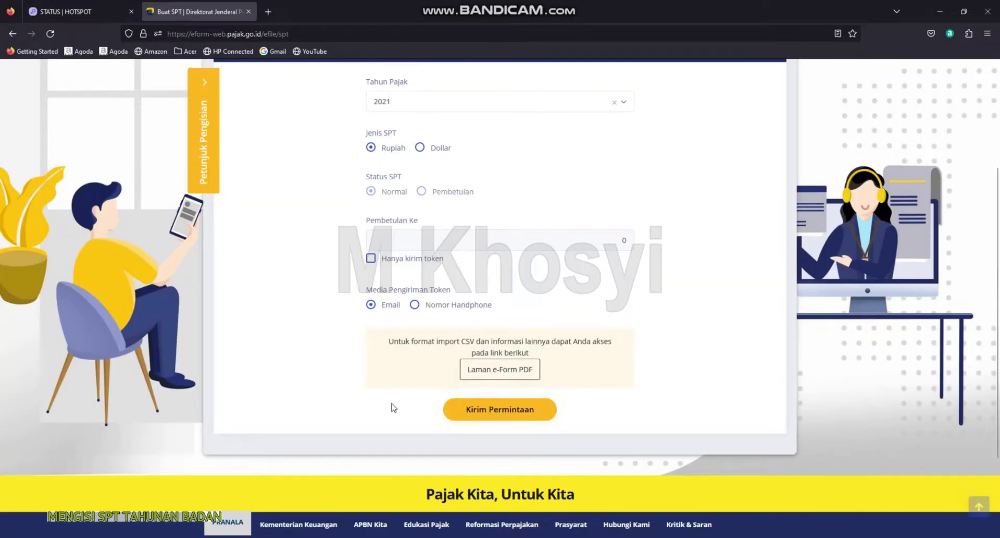
scroll(391, 407, "up", 3)
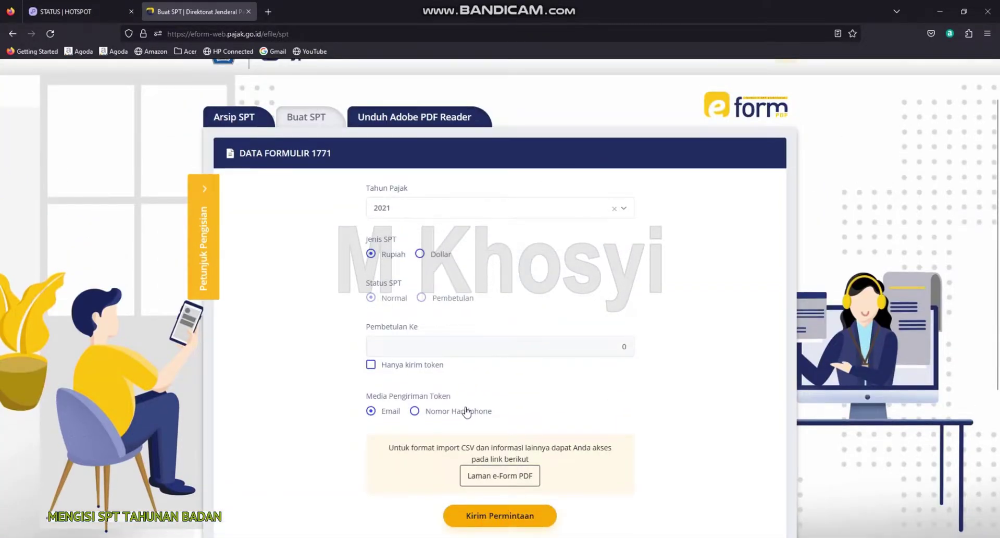
scroll(512, 424, "down", 2)
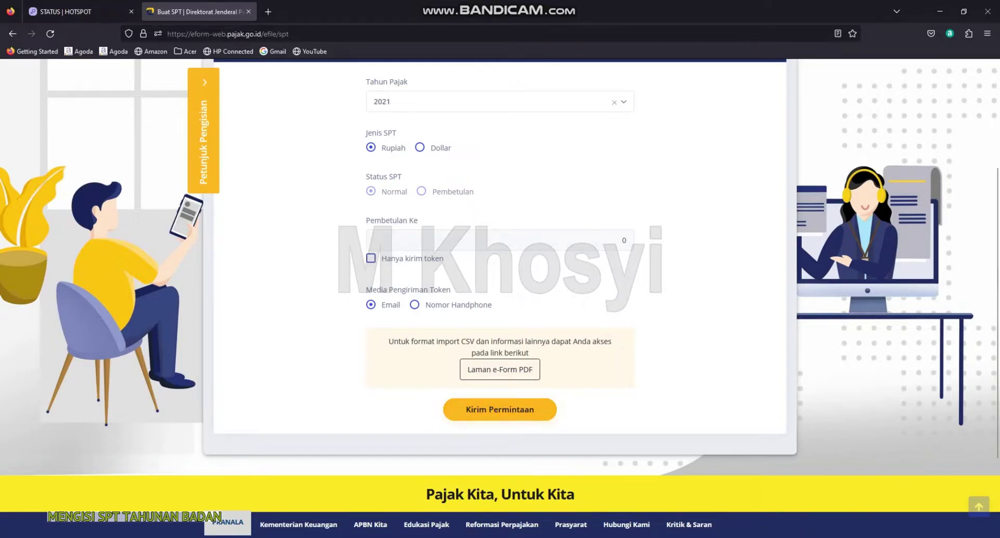
In Notepad, highlight the SPT TAHUNAN BADAN sections from INDUK to LAMPIRAN KHUSUS 44
mouse_move(735, 535)
left_click(733, 501)
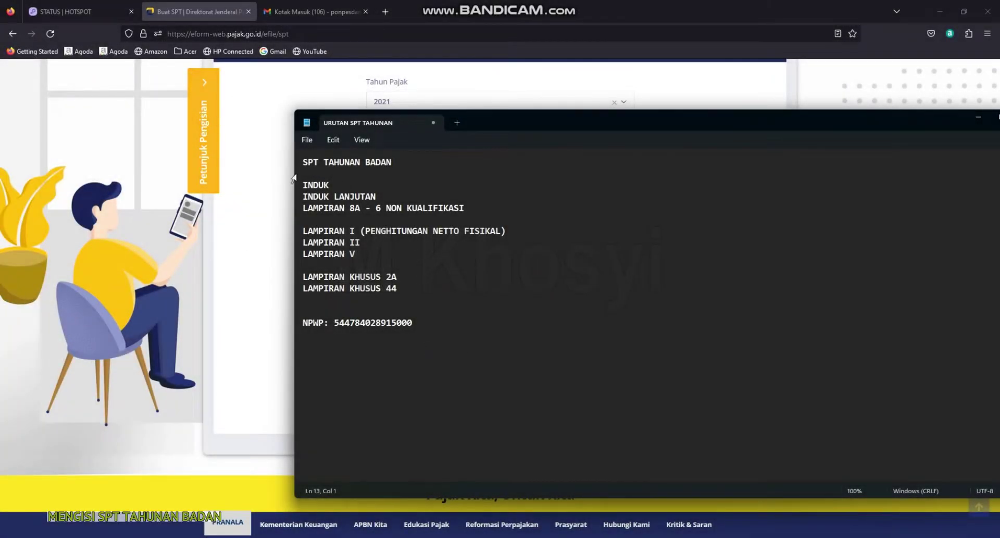
left_click_drag(296, 165, 394, 163)
left_click(393, 176)
left_click_drag(308, 185, 506, 259)
left_click(348, 187)
left_click_drag(304, 184, 328, 185)
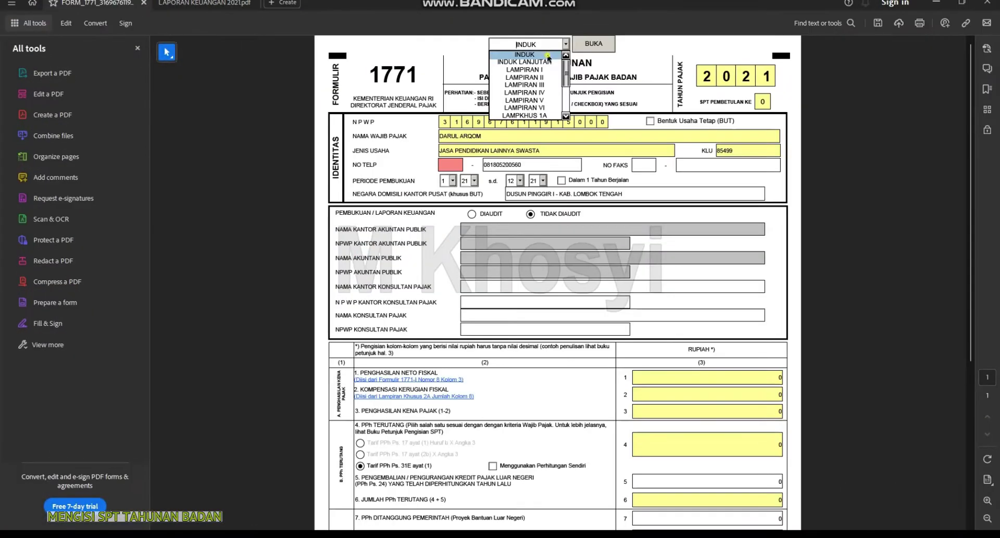
left_click(506, 86)
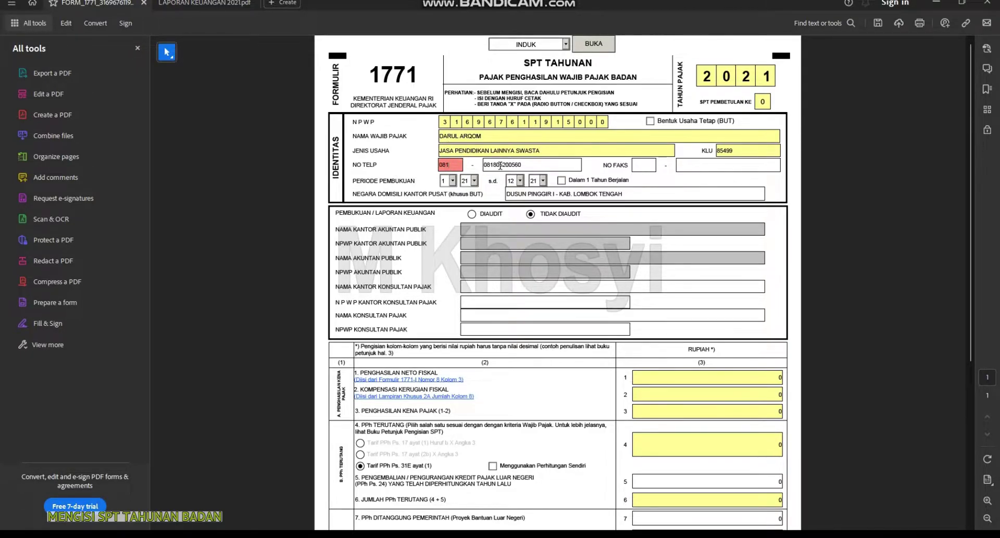
Delete the extra digits from the NO TELP phone number on the 1771 form
left_click(495, 165)
double_click(495, 164)
left_click(495, 164)
key("BackSpace")
key("BackSpace")
Choose INDUK LANJUTAN from the form's page list and open it with BUKA
scroll(553, 188, "down", 5)
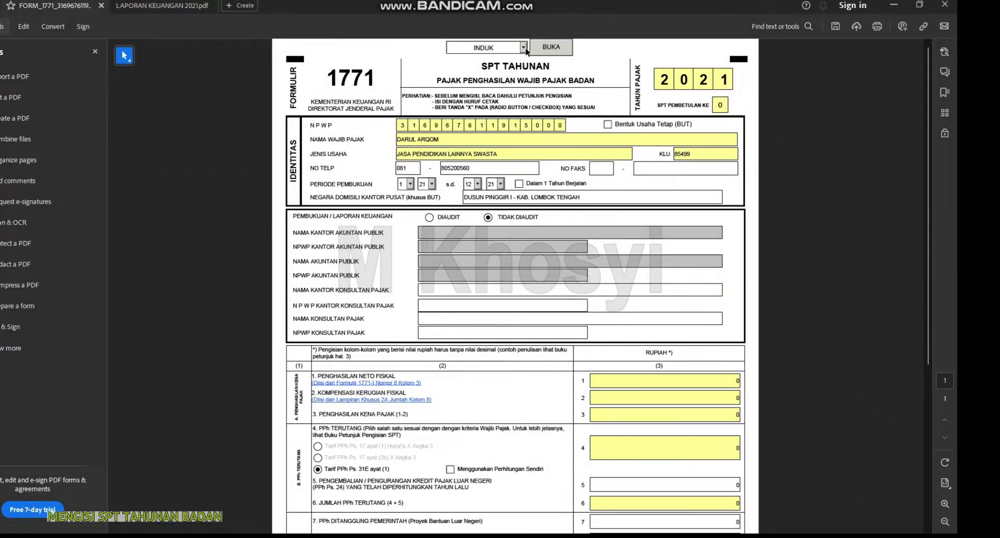
left_click(525, 48)
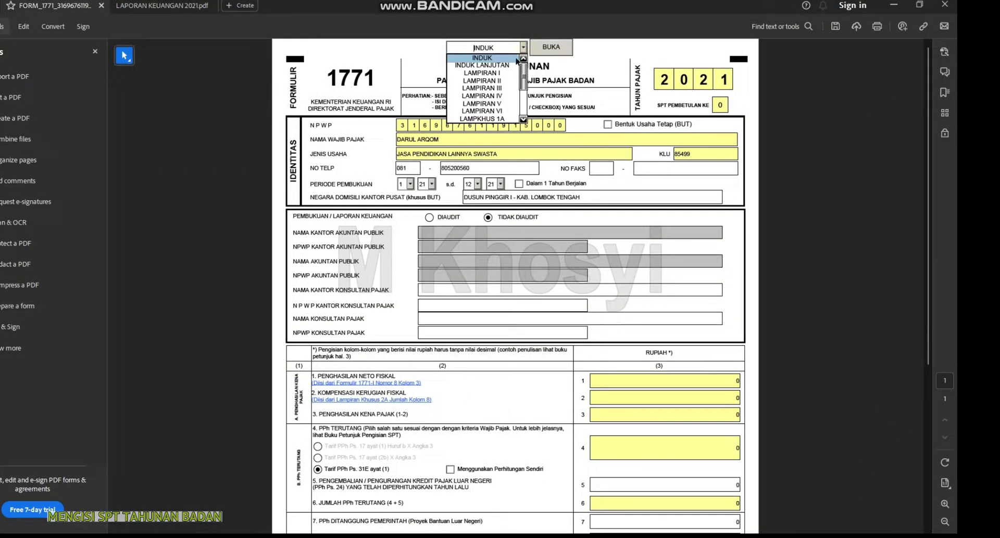
left_click(501, 68)
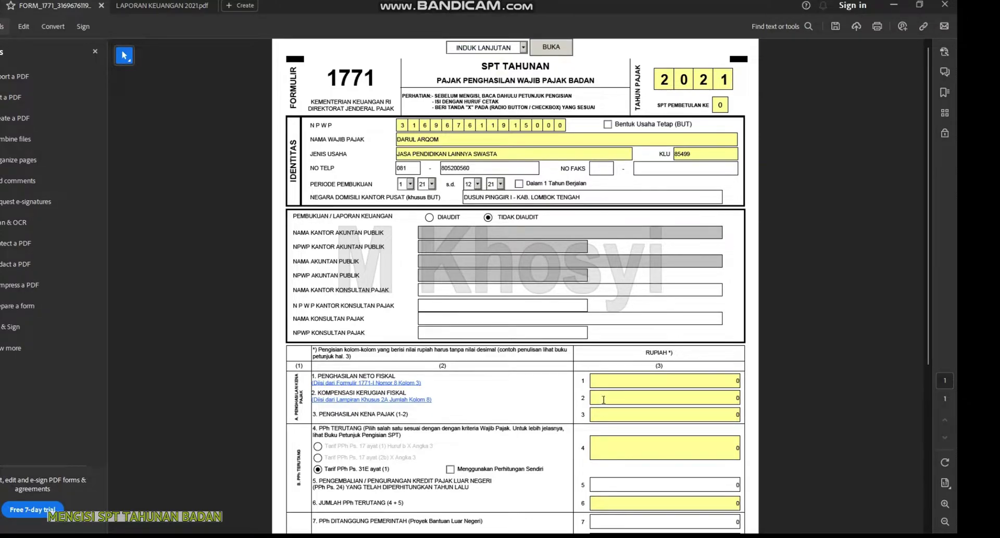
left_click(678, 490)
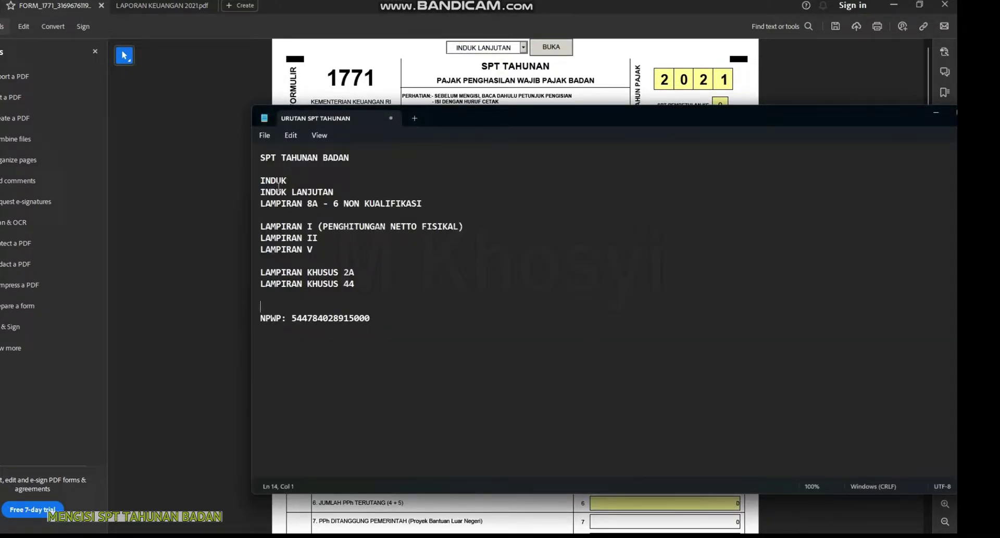
left_click(440, 74)
left_click(560, 48)
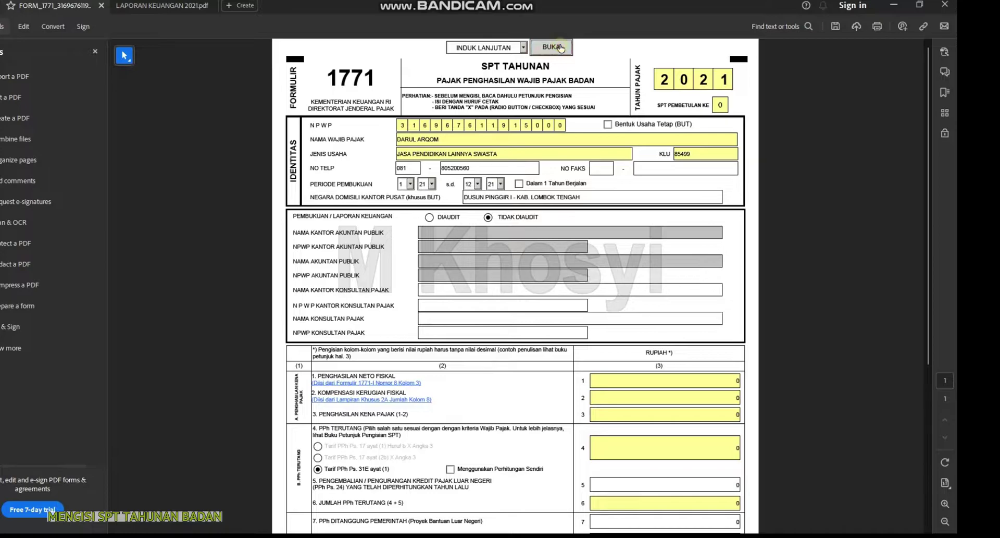
Enter PINGGIR as the place of signing and pick 06/04/2023 as the signing date
scroll(575, 339, "down", 5)
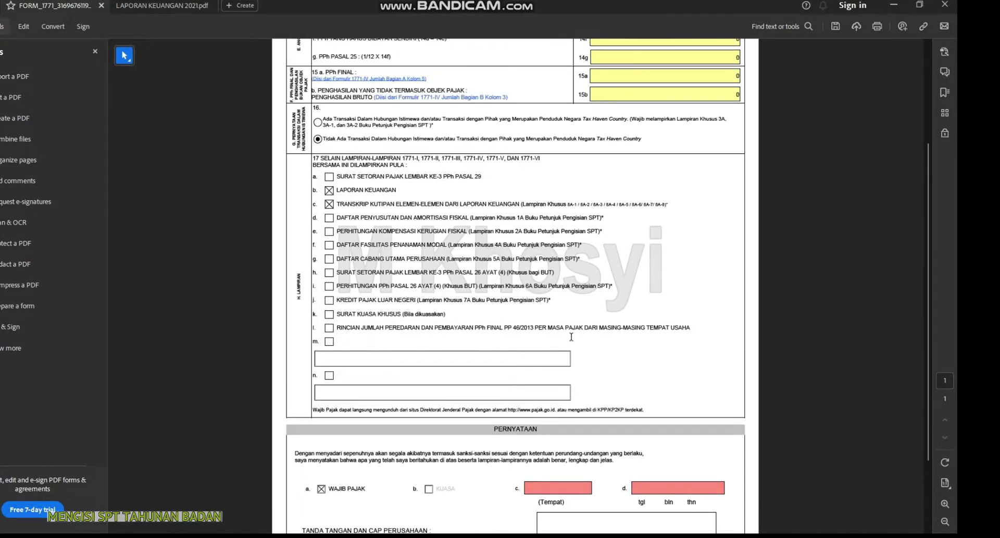
scroll(570, 336, "up", 5)
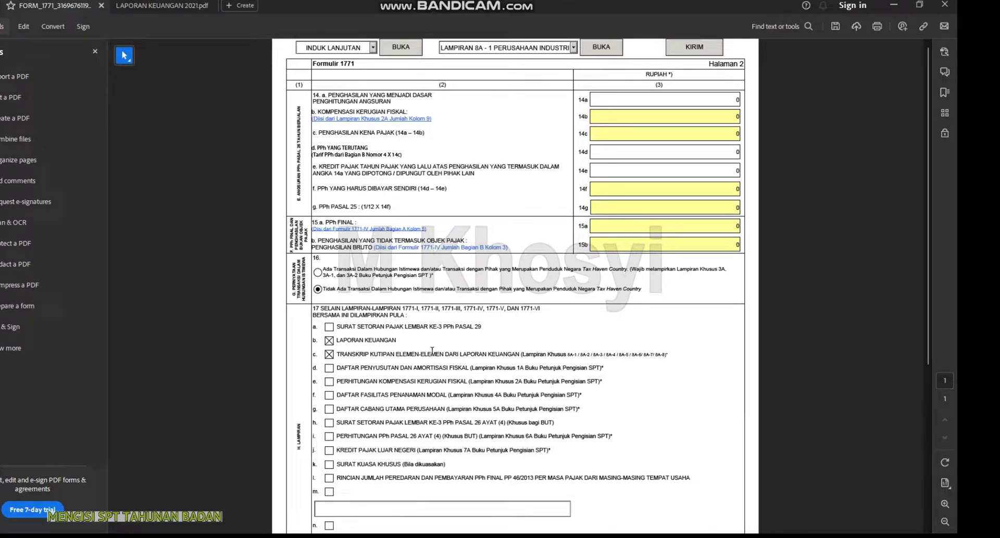
scroll(392, 354, "down", 5)
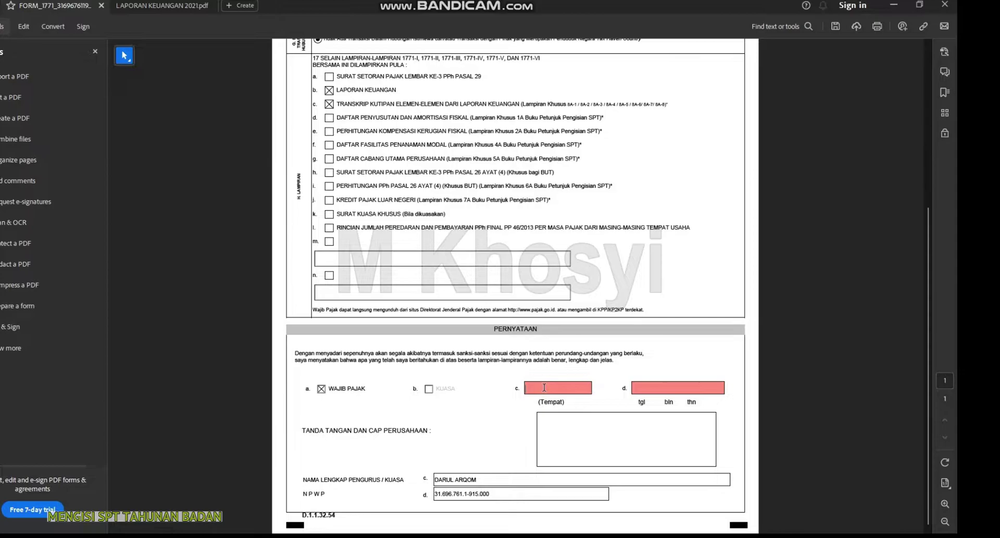
key("Caps_Lock")
type("ping")
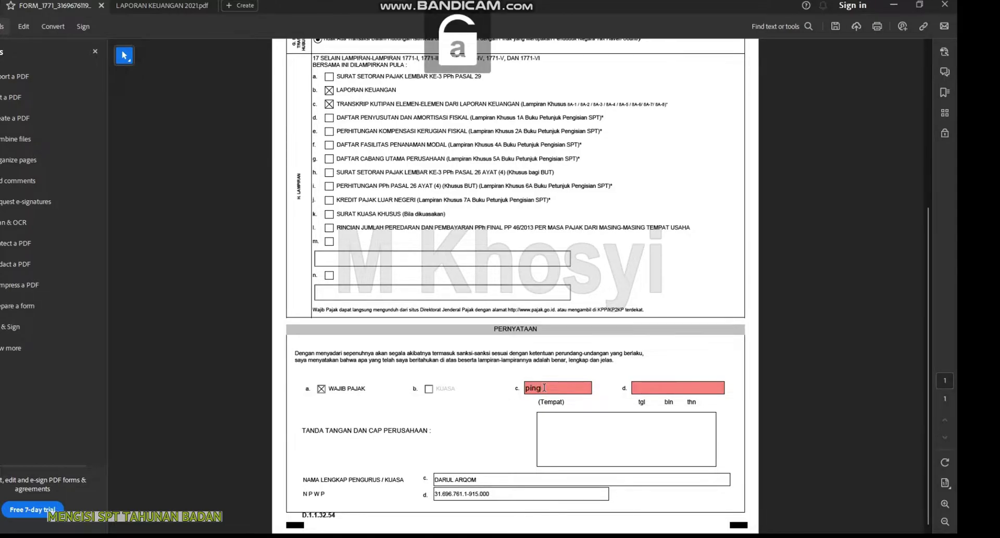
type("gir")
key("BackSpace")
key("BackSpace")
key("BackSpace")
key("BackSpace")
key("BackSpace")
key("BackSpace")
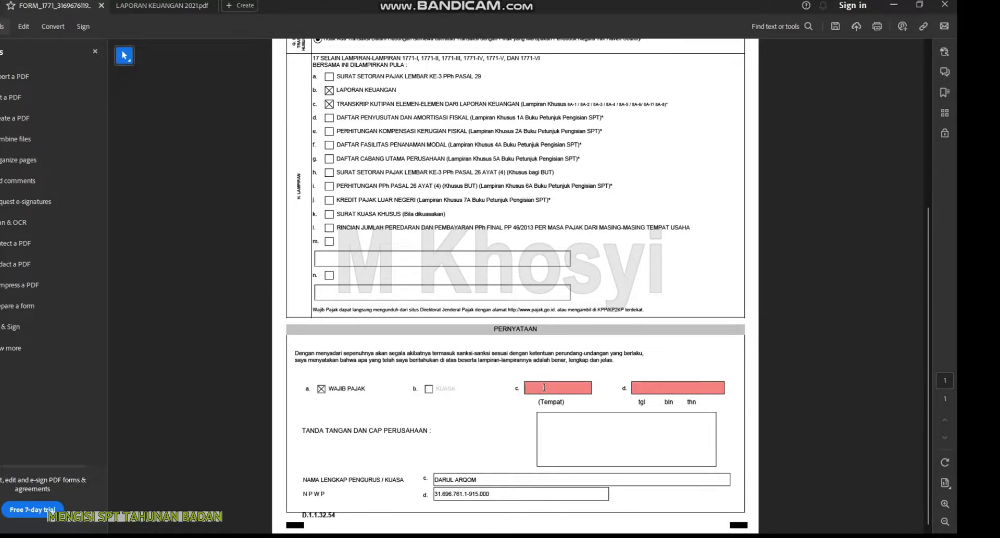
key("Caps_Lock")
type("PINGGIR")
left_click(638, 389)
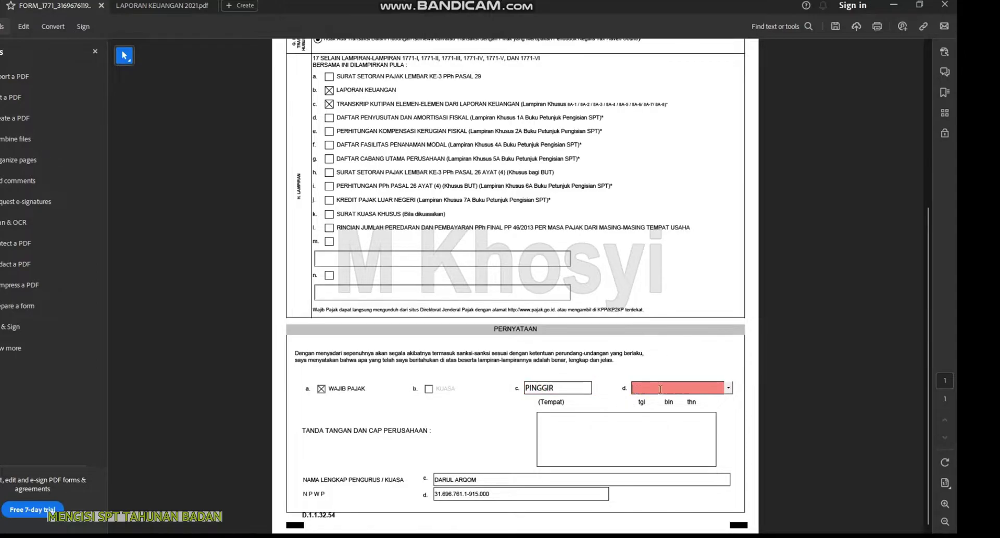
left_click(728, 388)
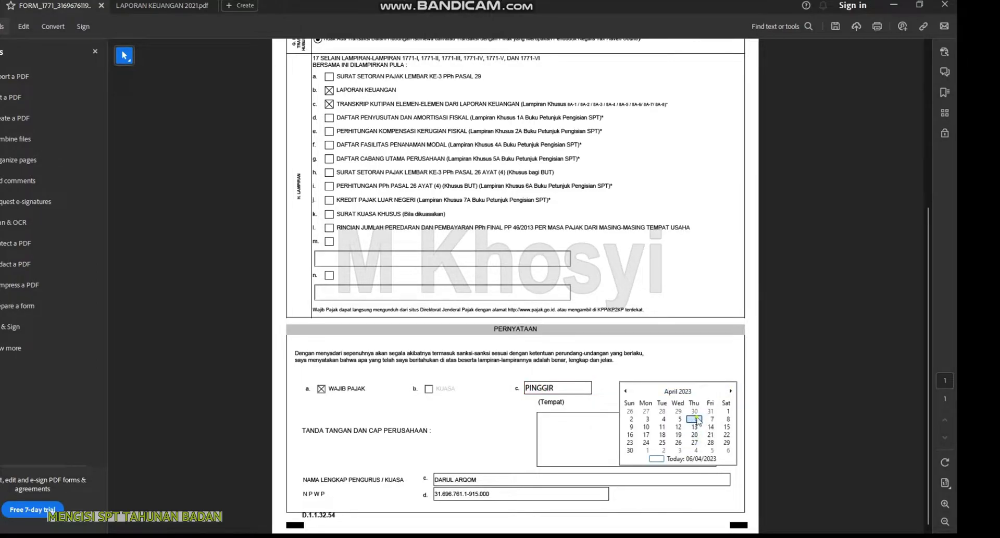
left_click(696, 419)
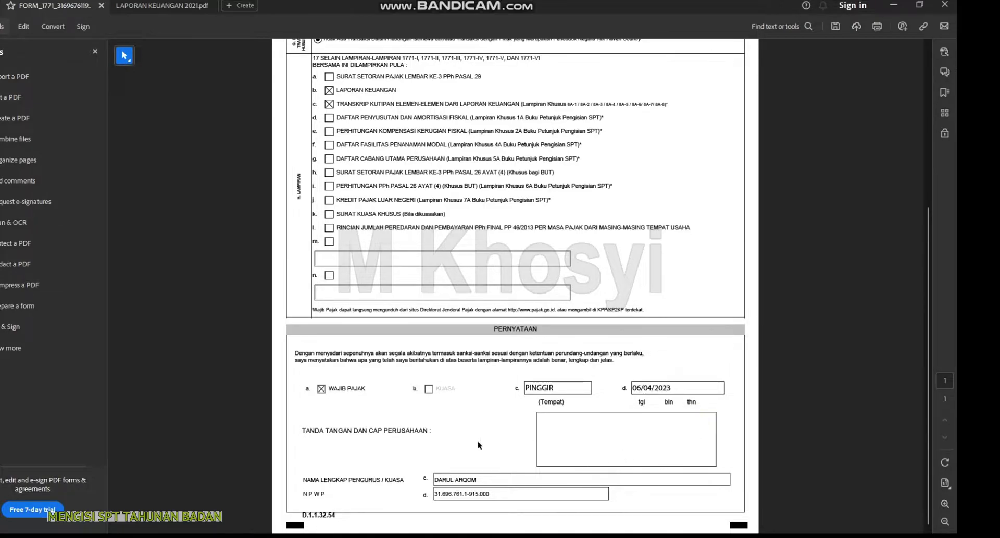
Replace the declarant's name and paste the manager's tax ID from Notepad into NPWP
left_click_drag(483, 479, 433, 478)
type("SAHAB")
key("alt+Tab")
left_click_drag(379, 318, 295, 318)
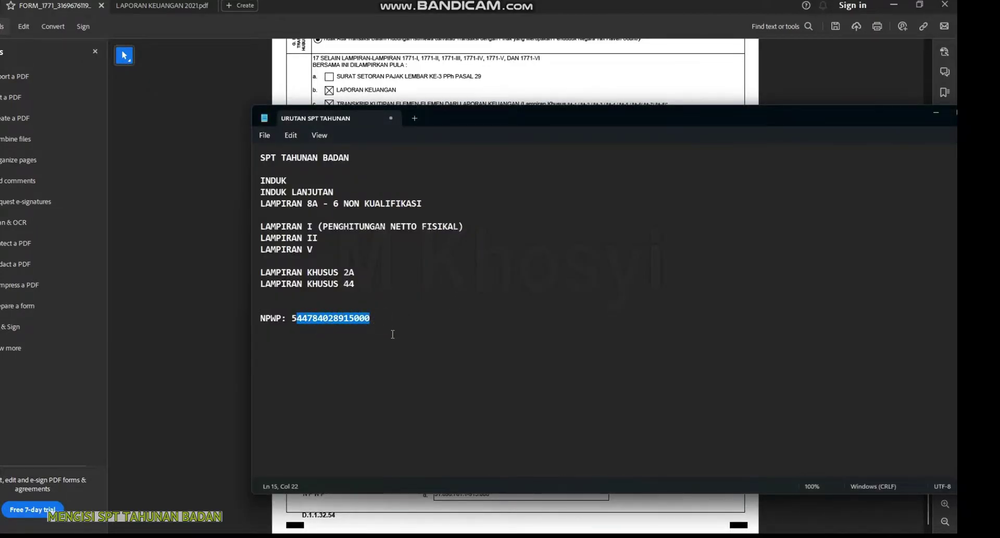
left_click_drag(378, 316, 290, 314)
key("ctrl+c")
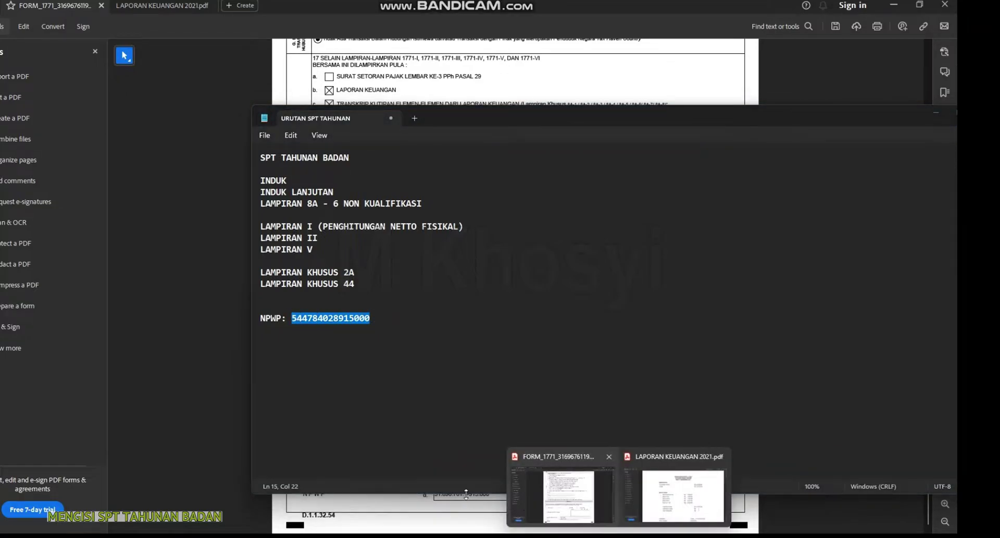
left_click(504, 493)
double_click(469, 493)
key("ctrl+v")
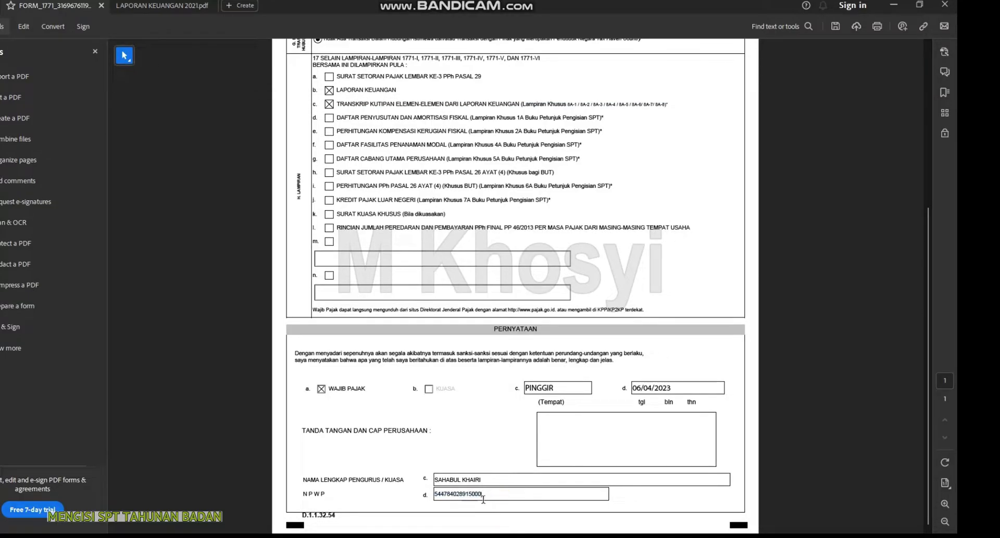
left_click(626, 492)
scroll(519, 487, "up", 5)
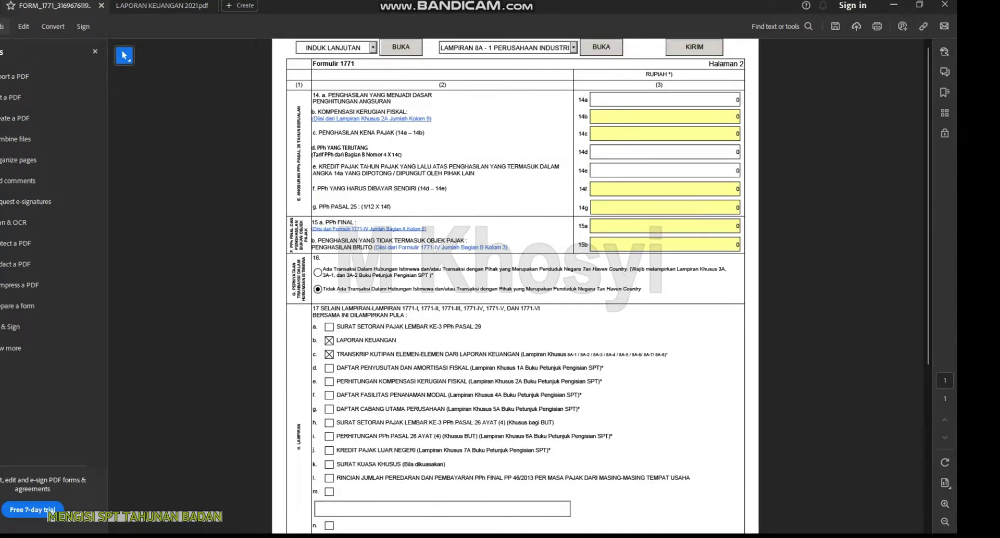
Confirm the next attachment in the notes, then open LAMPIRAN 8A - 6 NON KUALIFIKASI
key("alt+Tab")
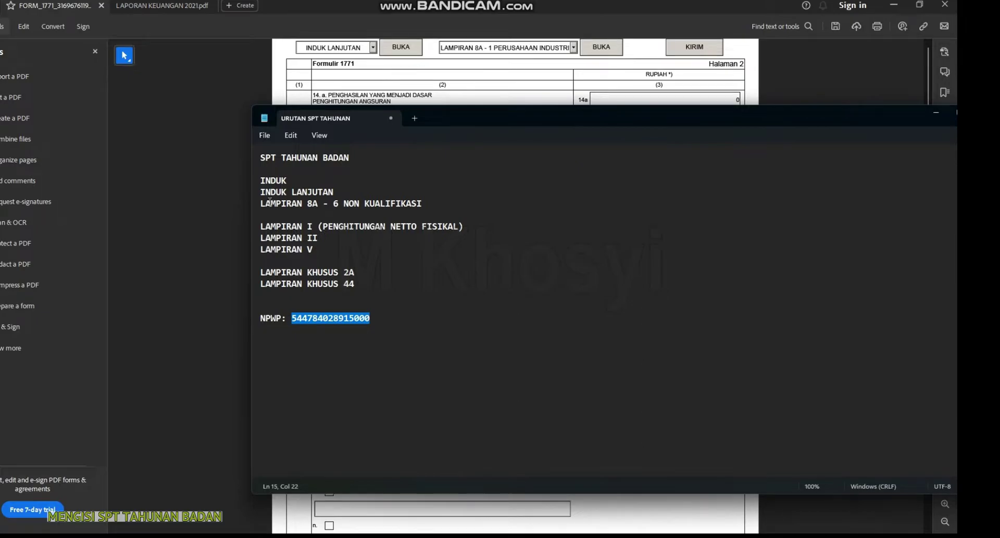
left_click(270, 203)
left_click_drag(432, 205, 319, 204)
left_click(297, 203)
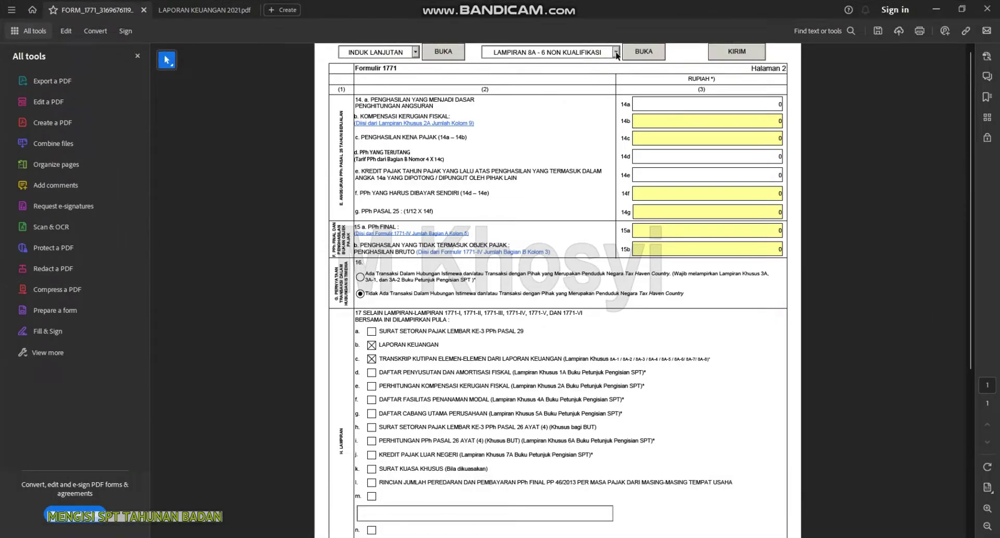
left_click(617, 53)
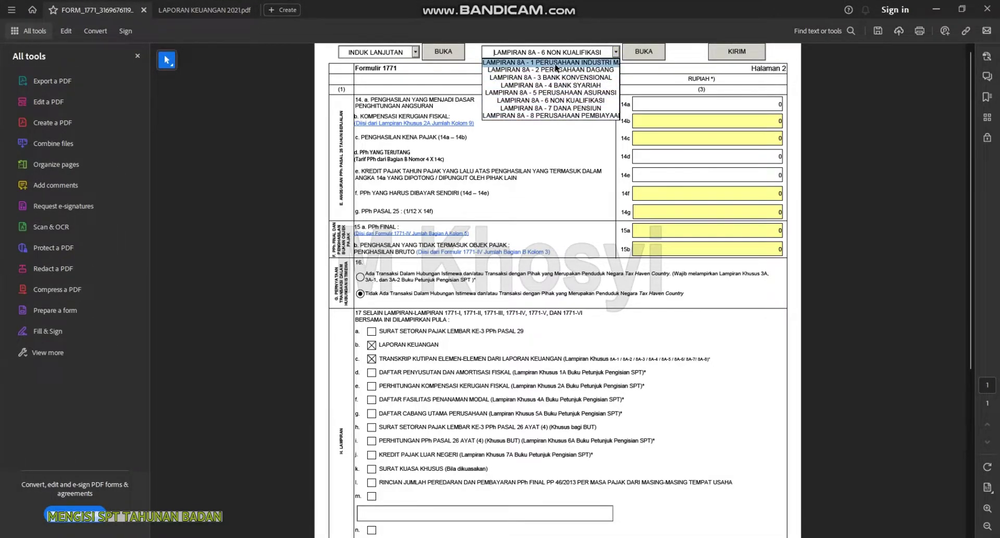
left_click(560, 101)
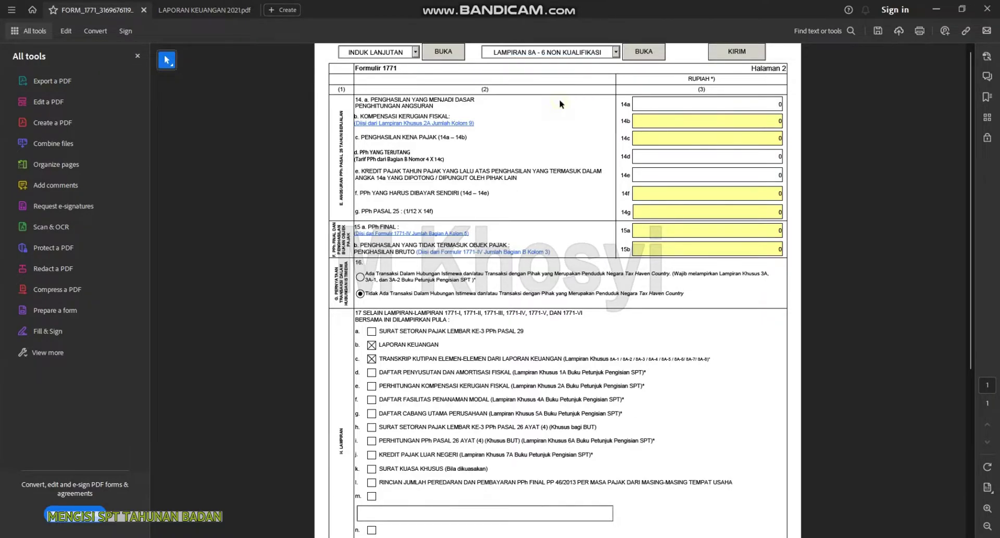
left_click(636, 54)
scroll(678, 261, "down", 3)
scroll(514, 304, "up", 3)
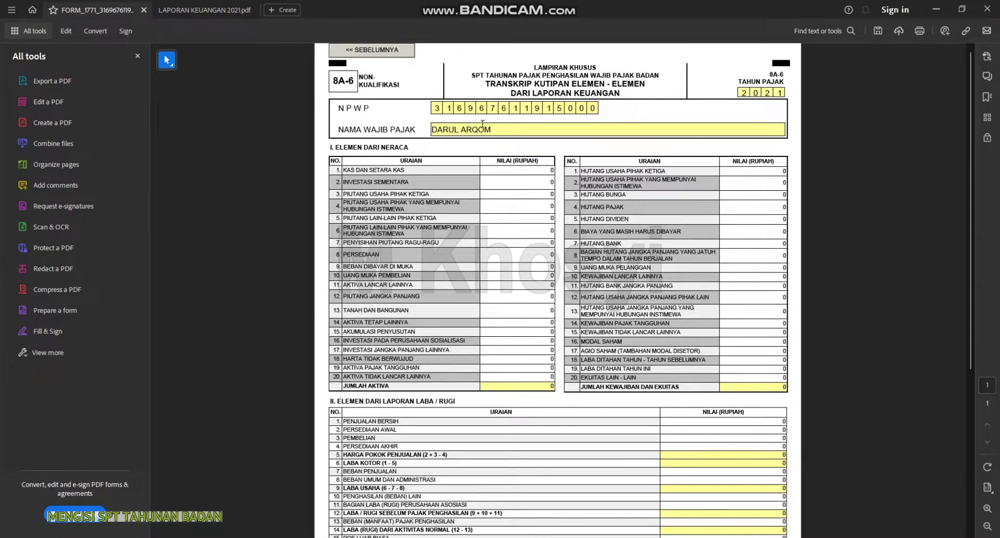
Enter 150.000.000 for land and buildings, checking it against the balance sheet
scroll(641, 423, "down", 3)
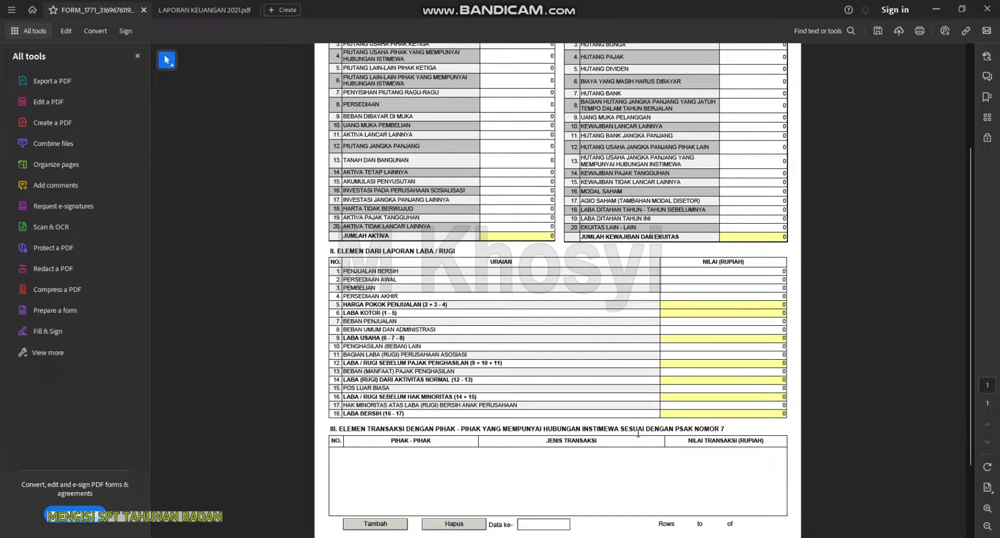
scroll(638, 433, "up", 3)
scroll(633, 430, "down", 5)
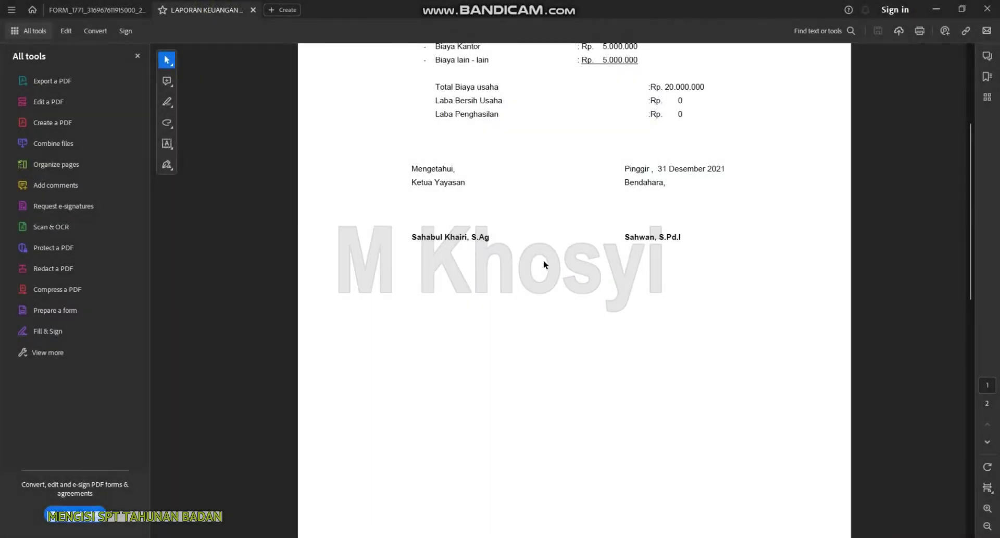
scroll(573, 302, "up", 4)
scroll(598, 336, "up", 2)
scroll(620, 344, "down", 5)
scroll(635, 364, "down", 6)
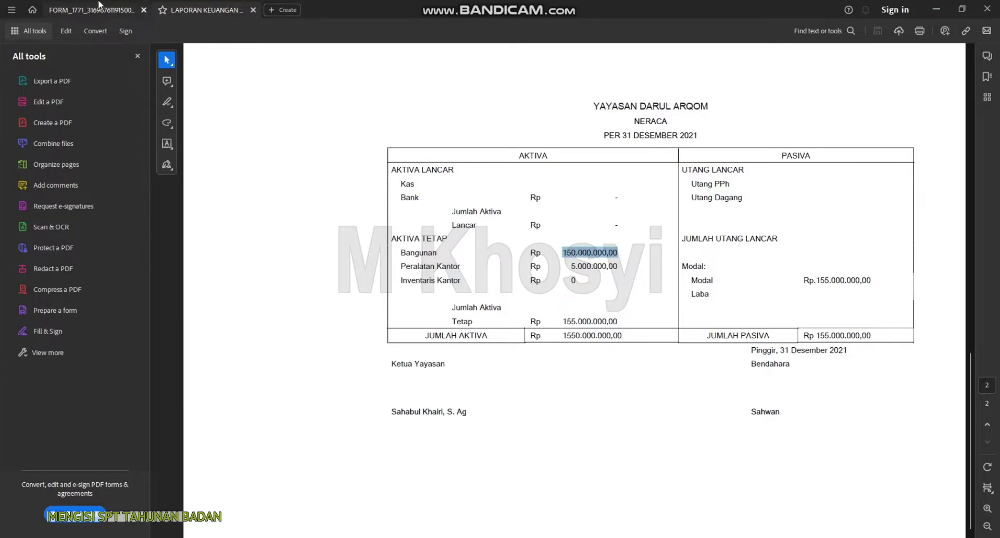
left_click(101, 9)
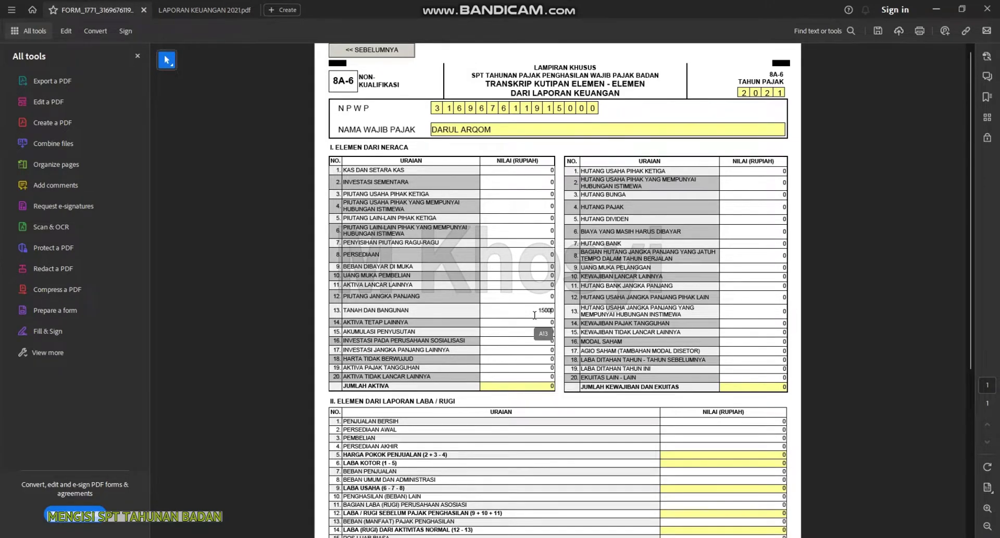
key("Tab")
left_click(540, 311)
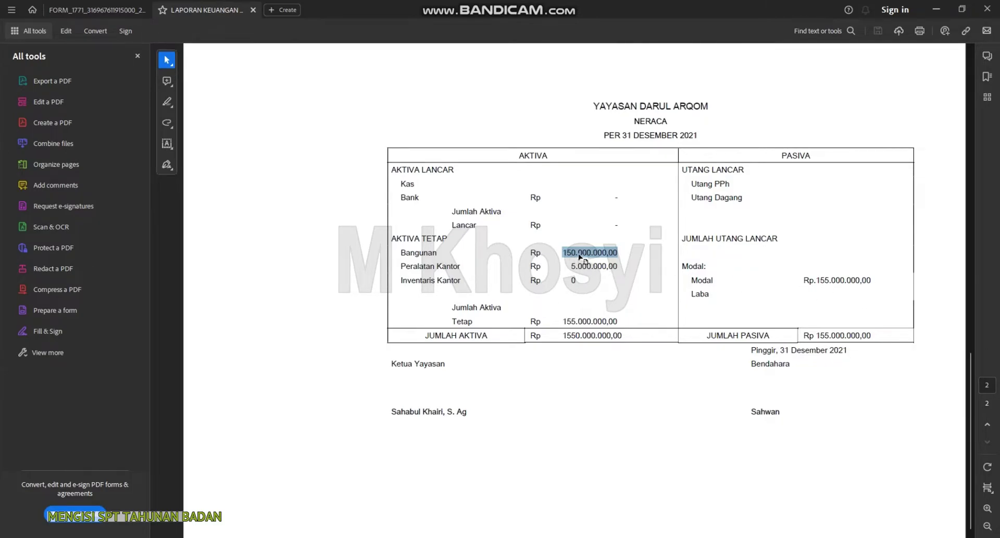
left_click(594, 497)
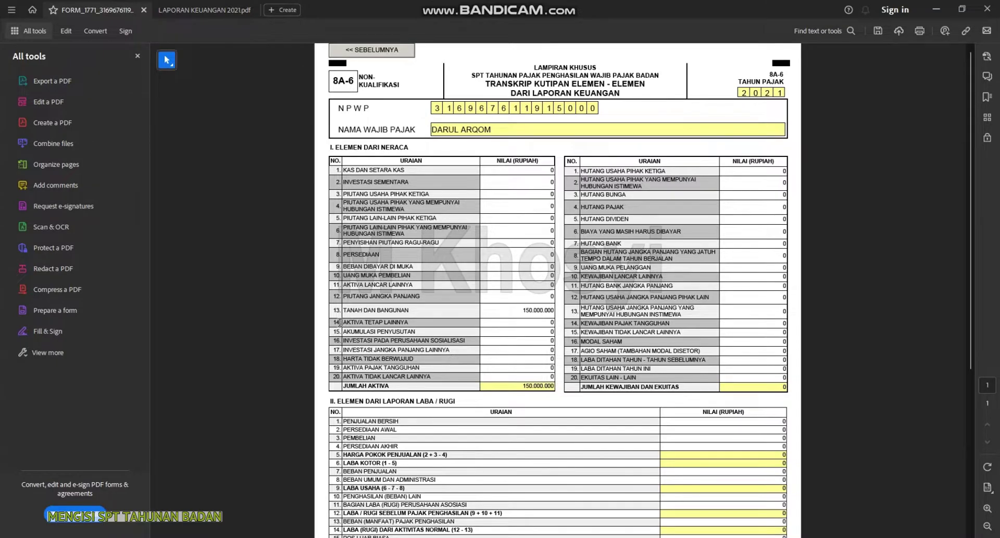
Enter 5.000.000 other fixed assets and 155.000.000 share capital, then go back to page 2
left_click(550, 323)
key("Return")
scroll(523, 389, "down", 2)
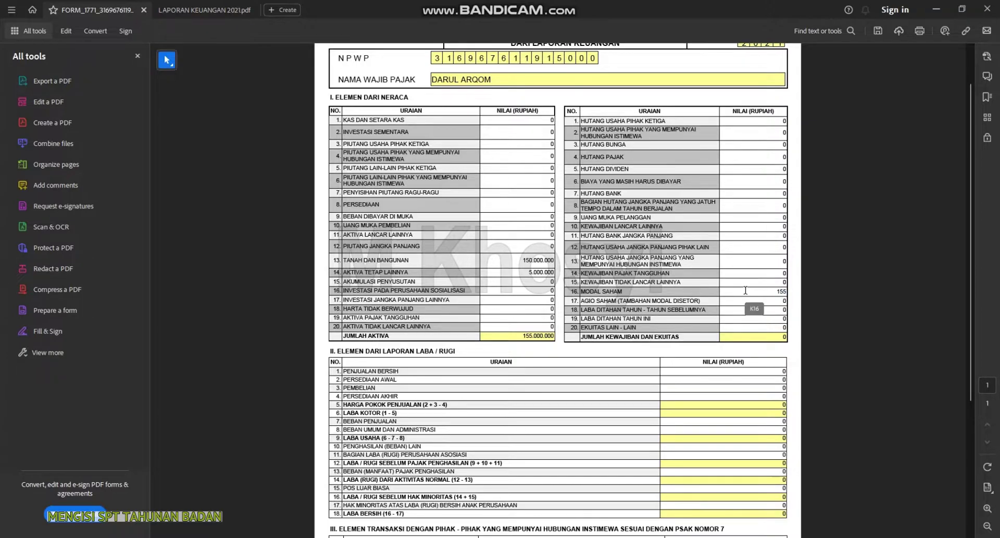
type("000000")
left_click(753, 325)
scroll(752, 325, "down", 1)
scroll(750, 318, "up", 3)
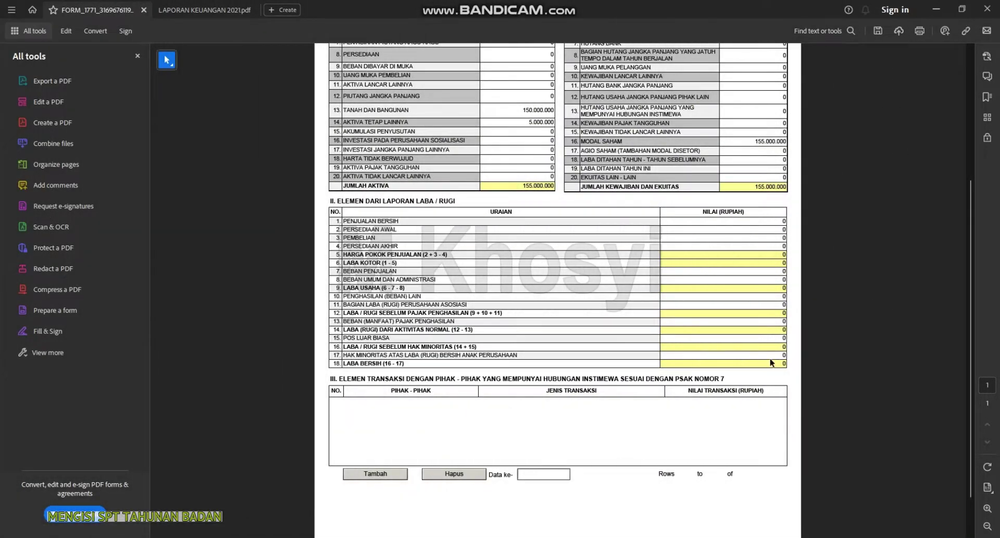
scroll(755, 313, "up", 4)
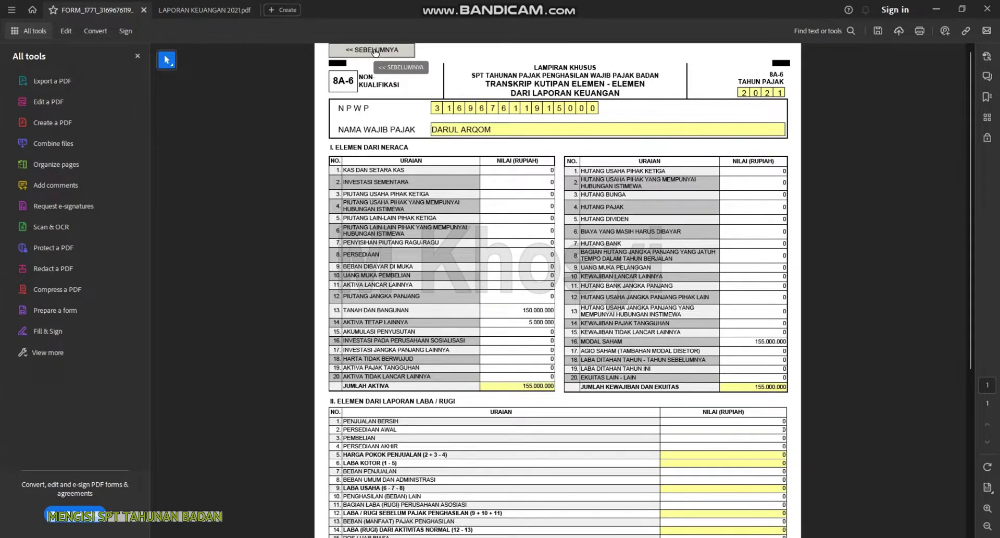
left_click(375, 50)
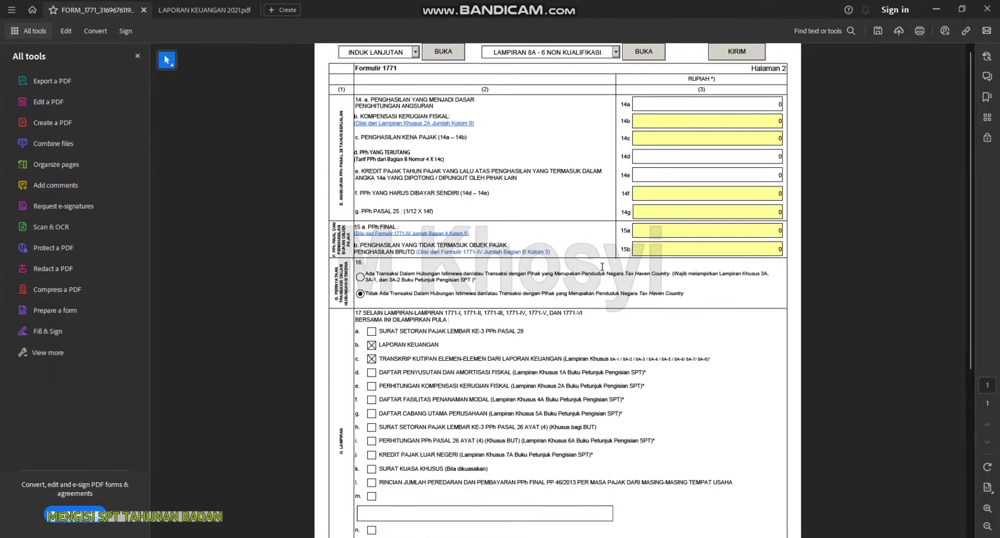
key("alt+Tab")
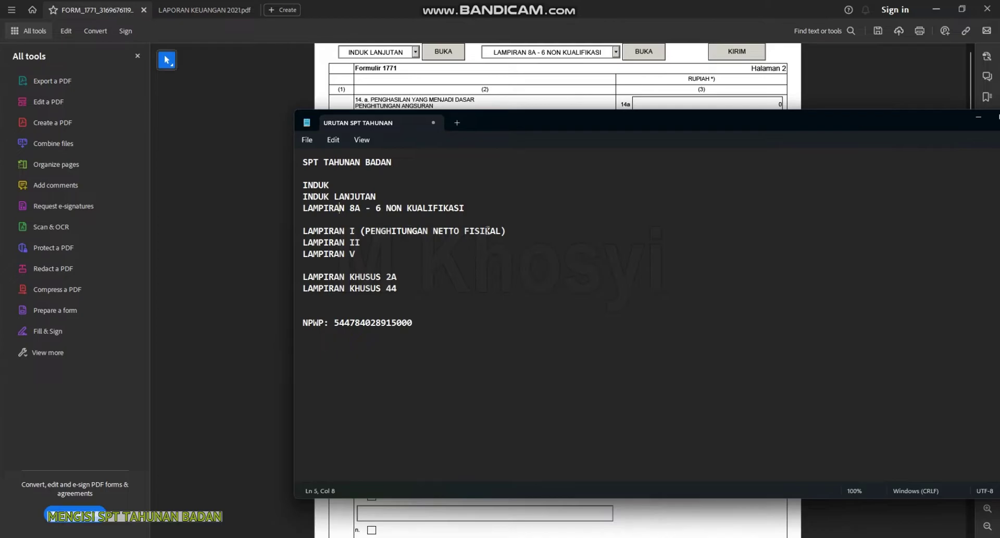
Select LAMPIRAN I in the form-page list and open the 1771-I net income page
left_click(562, 87)
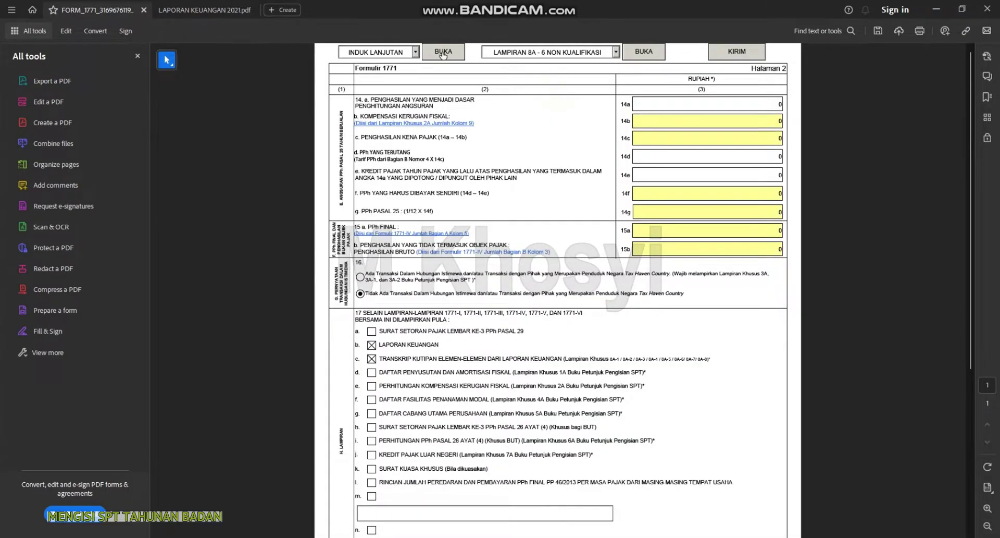
left_click(419, 51)
left_click(385, 75)
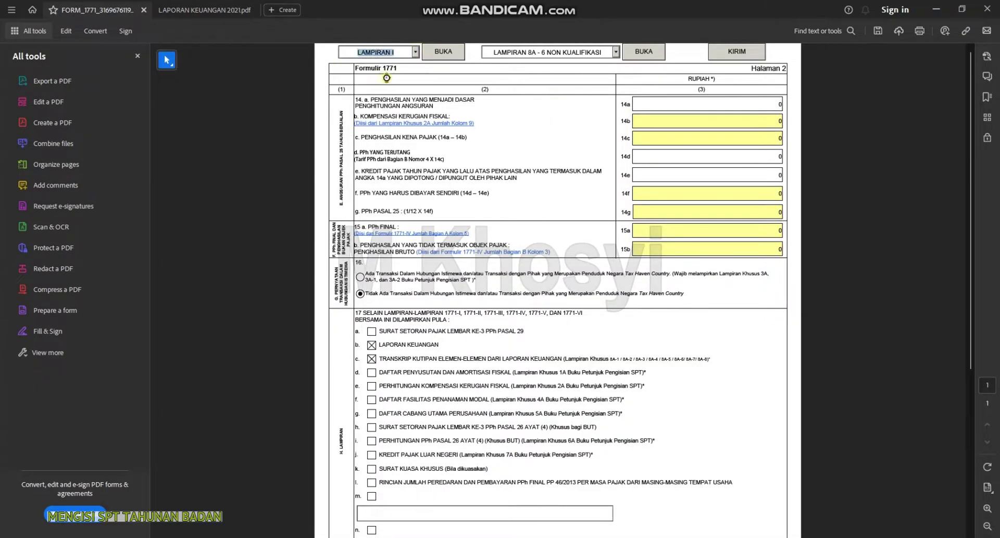
left_click(435, 55)
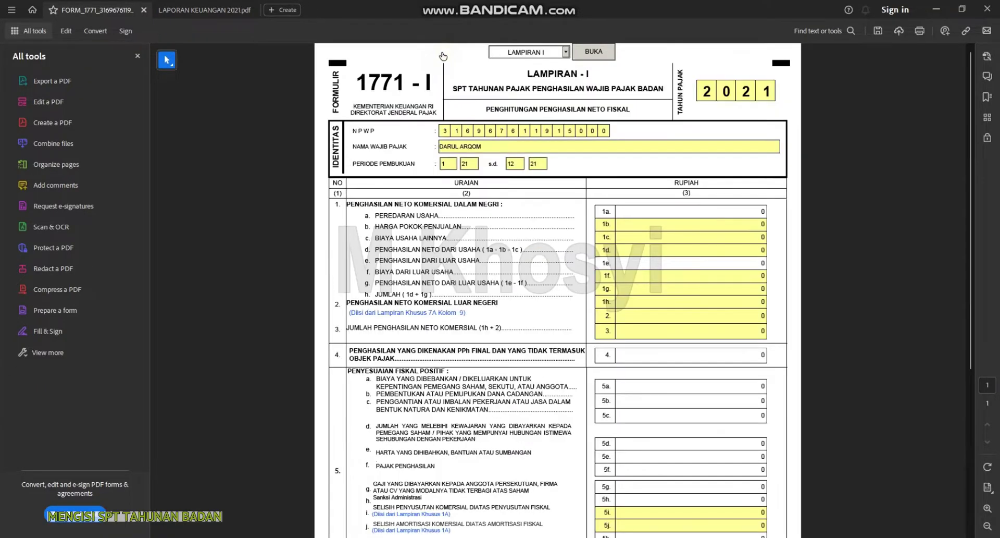
scroll(506, 380, "down", 2)
scroll(508, 422, "up", 2)
Look up the 20.000.000 donation revenue in the financial report and enter it on line 1a
left_click(216, 12)
scroll(579, 282, "up", 15)
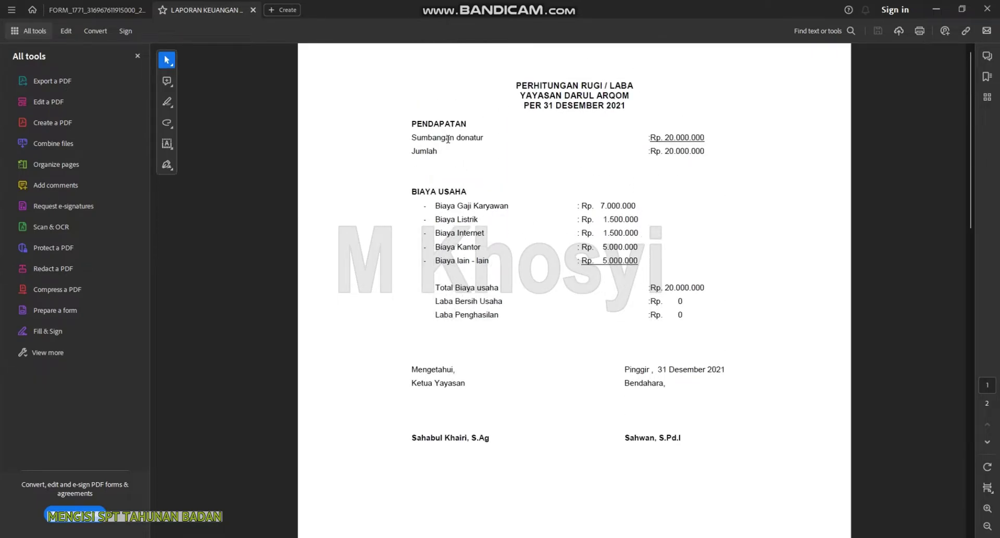
left_click_drag(669, 138, 704, 139)
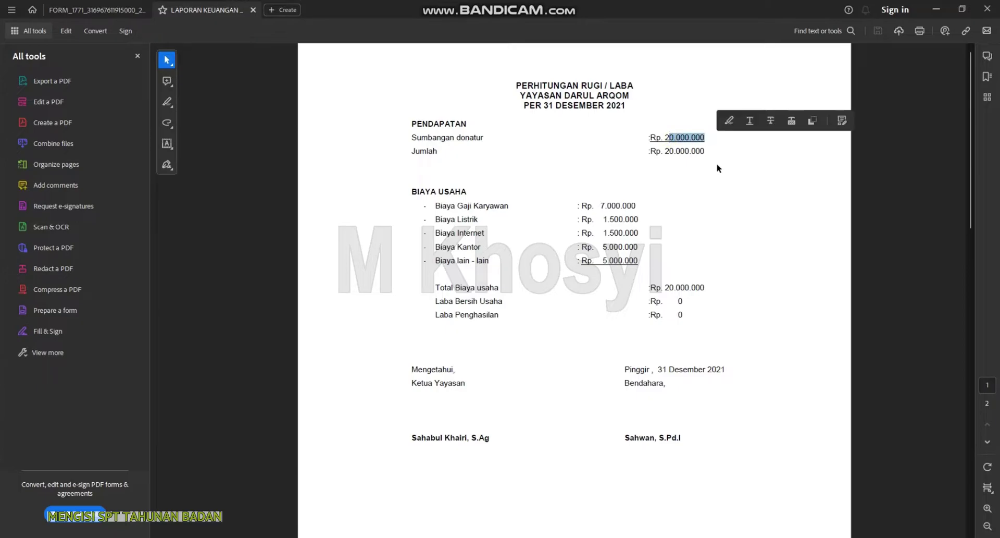
left_click(741, 257)
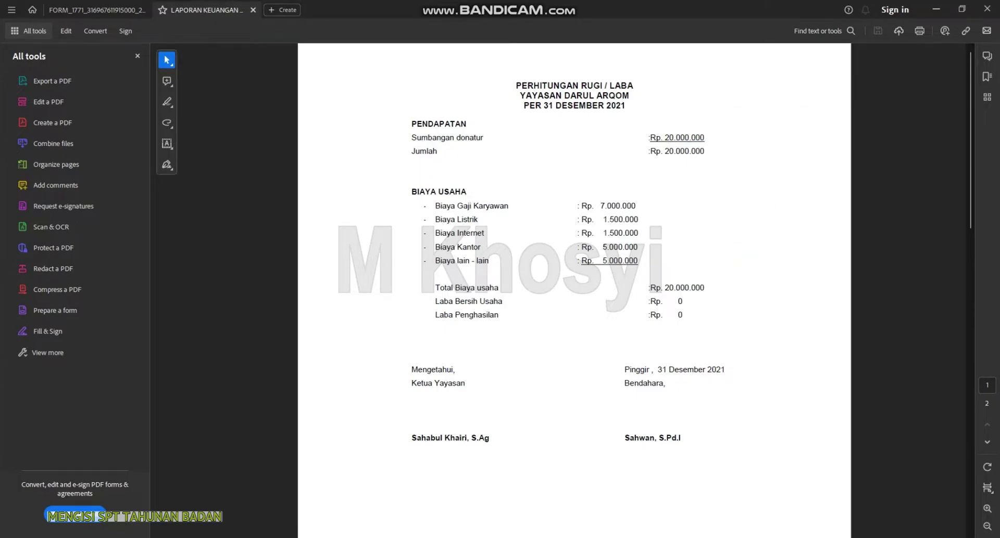
left_click(91, 7)
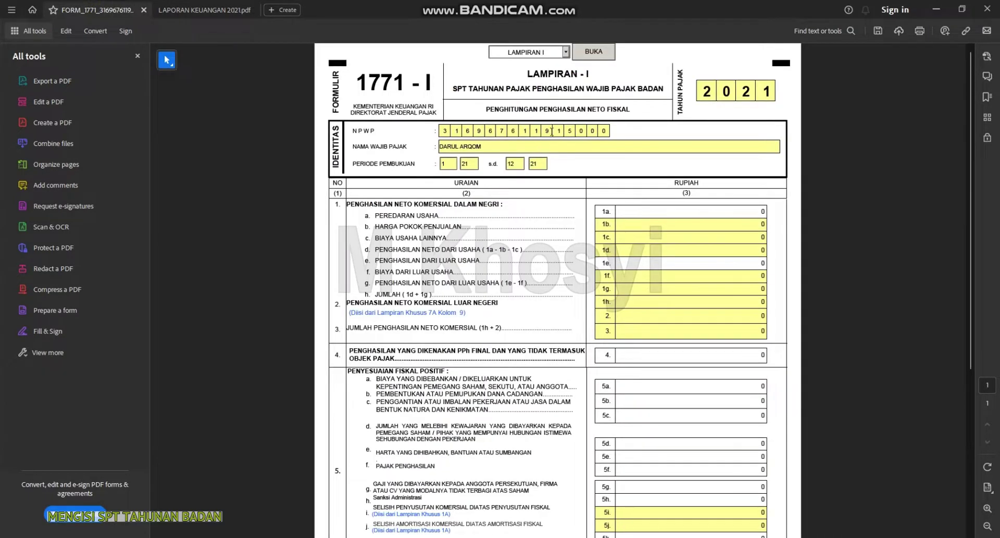
left_click_drag(753, 210, 771, 210)
left_click(746, 264)
scroll(747, 263, "down", 1)
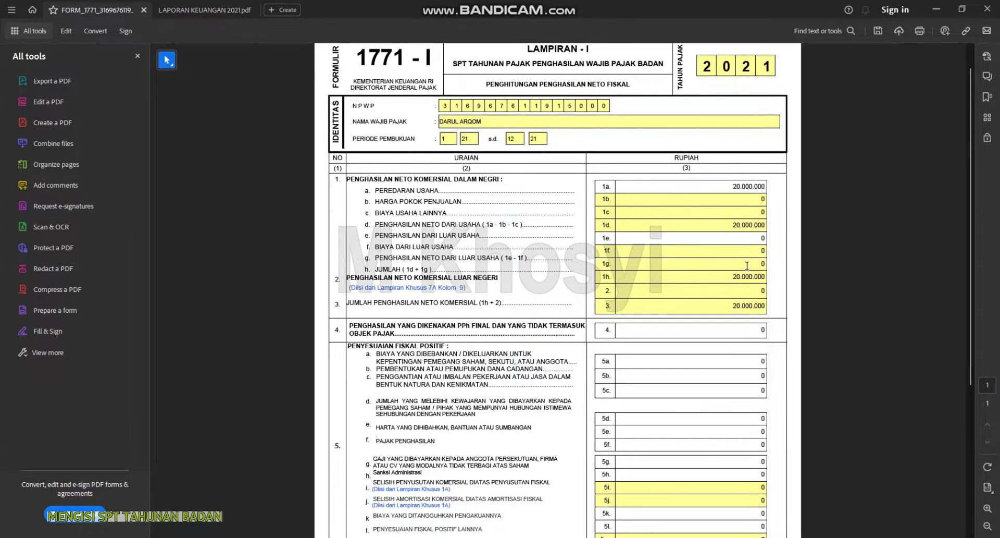
scroll(677, 331, "down", 6)
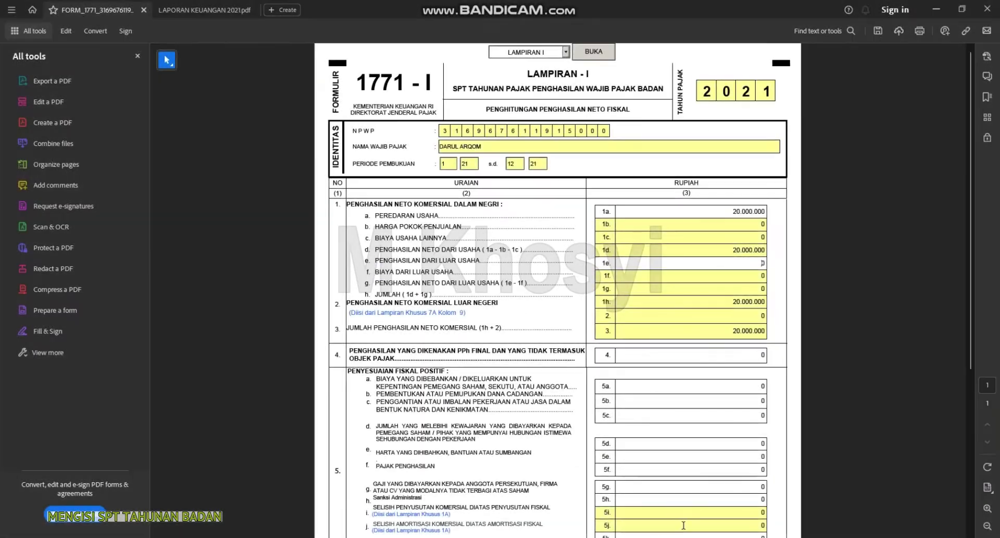
key("alt+Tab")
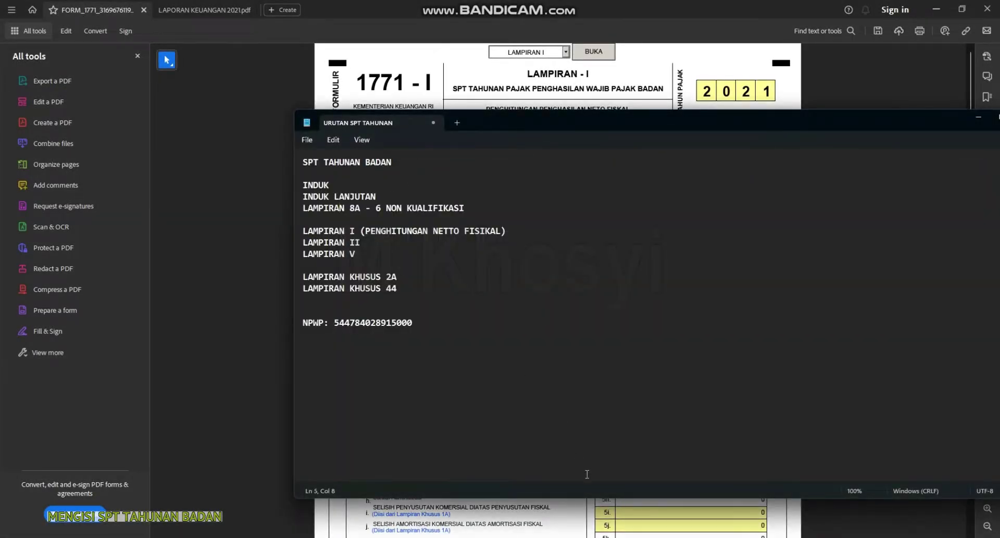
Choose Lampiran II from the attachment list and open it
left_click(483, 72)
left_click(566, 53)
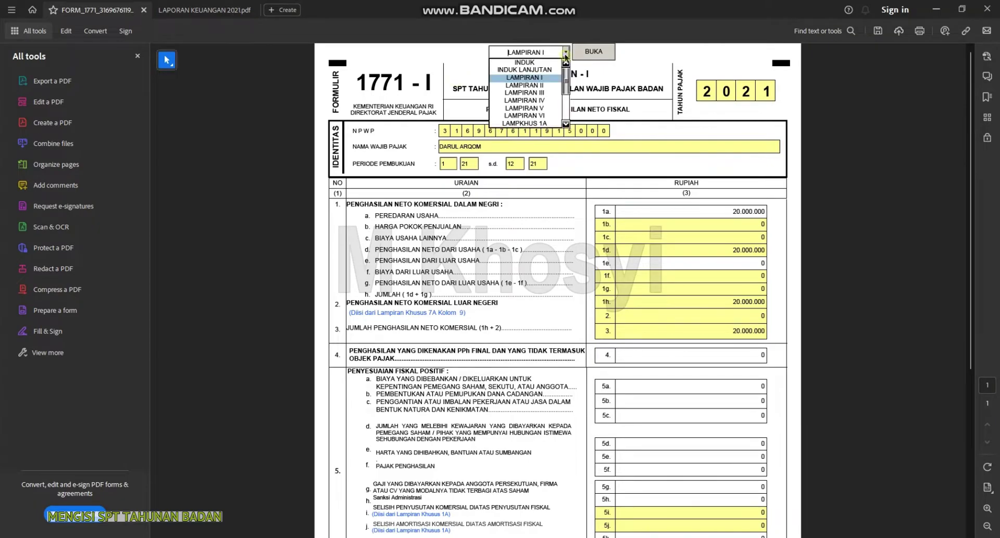
left_click(544, 86)
left_click(584, 56)
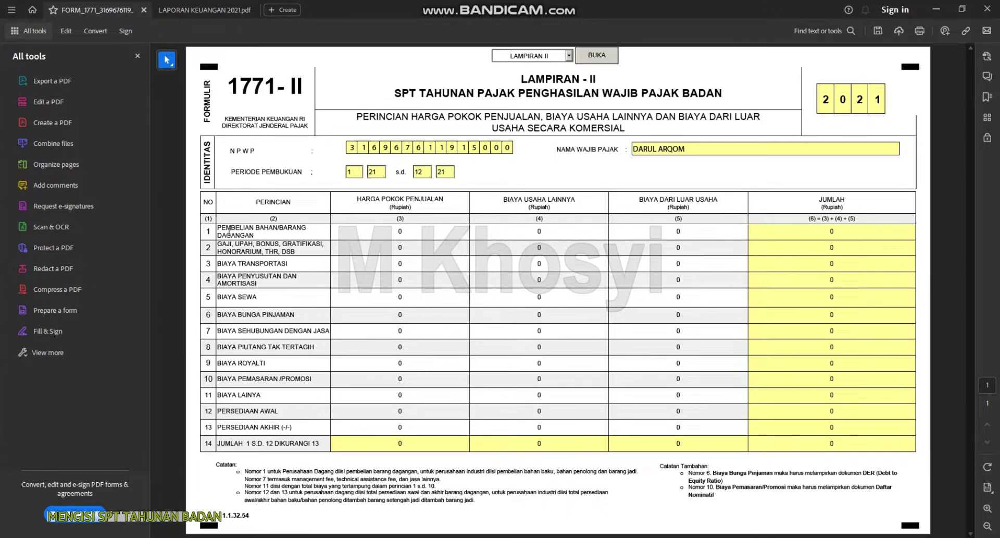
Enter 7.000.000 salary costs in row 2 after checking the financial report
left_click(212, 6)
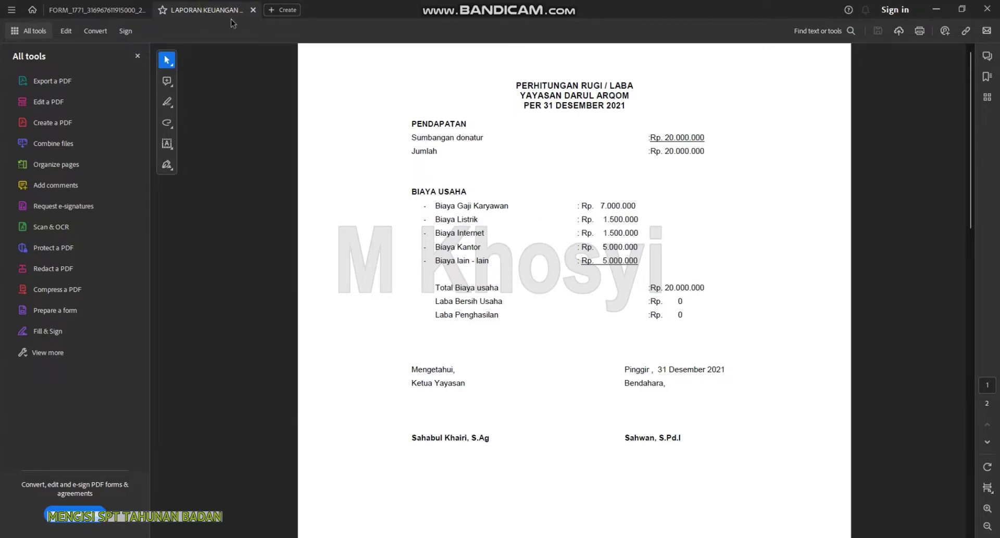
left_click(91, 10)
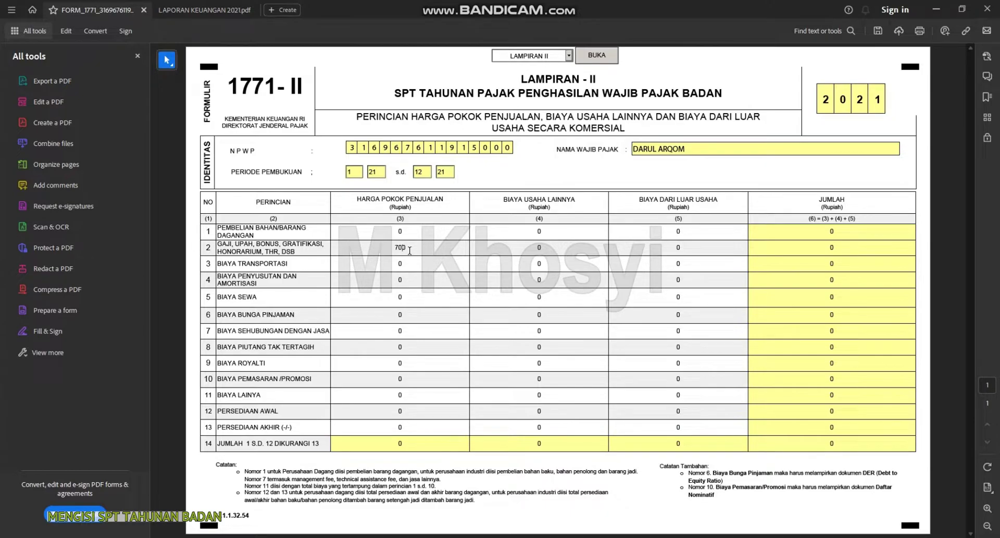
type("0000")
left_click(414, 277)
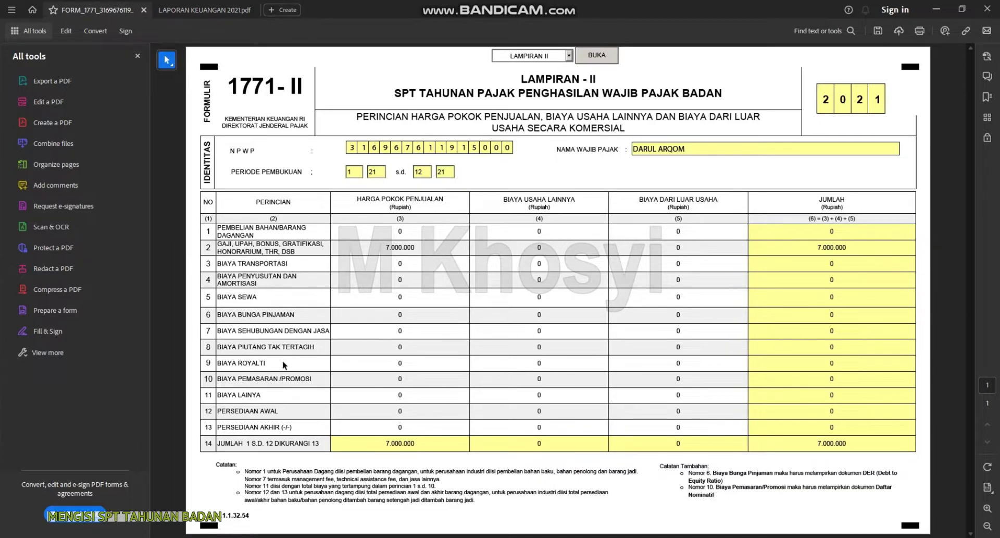
left_click(436, 328)
Enter 3.000.000 in row 7 and 5.000.000 other costs in row 11, per the financial report
left_click(197, 9)
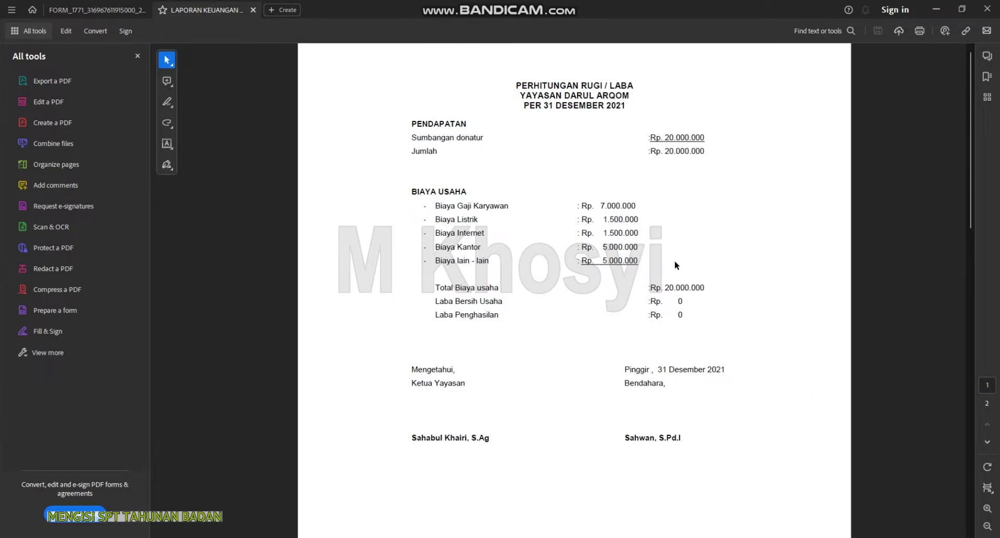
left_click(53, 12)
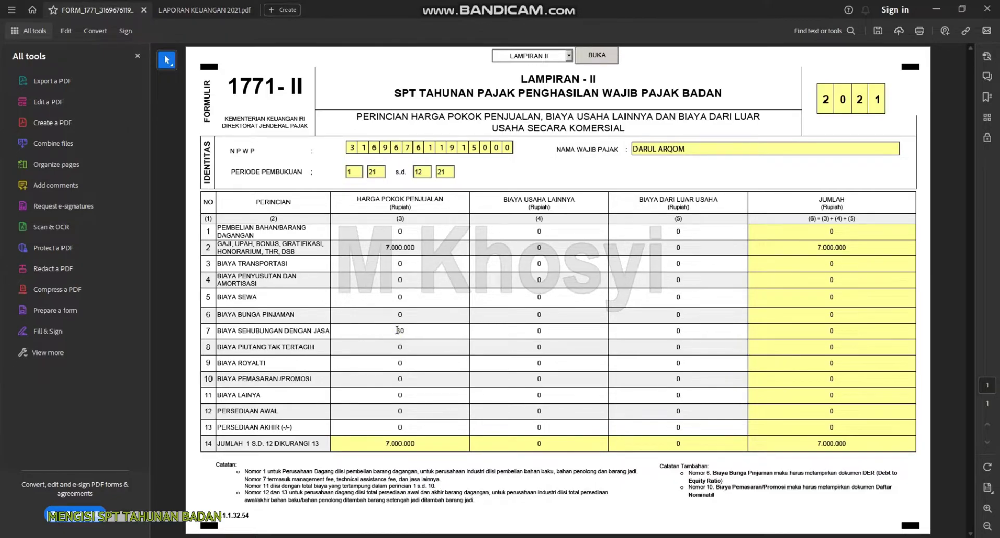
type("3000000")
left_click(408, 316)
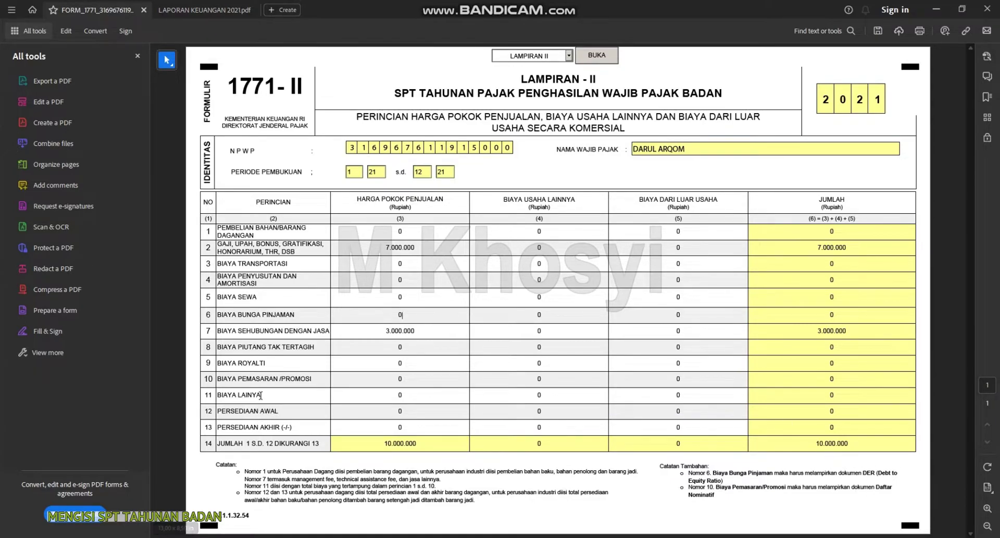
left_click(396, 394)
type("5.000.00")
left_click(411, 418)
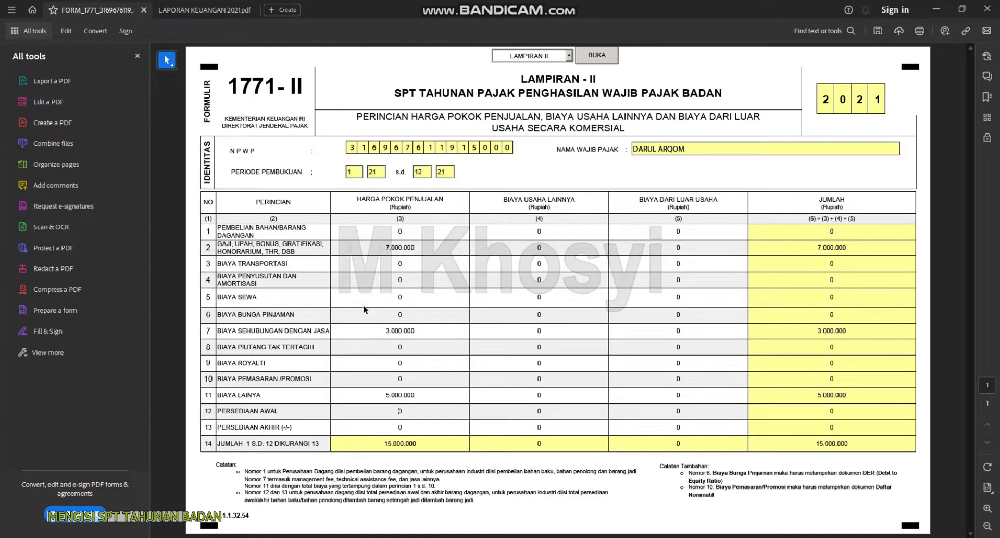
Replace row 1's cost value with 5.000.000 purchases
left_click(371, 280)
left_click(394, 231)
type("5000000")
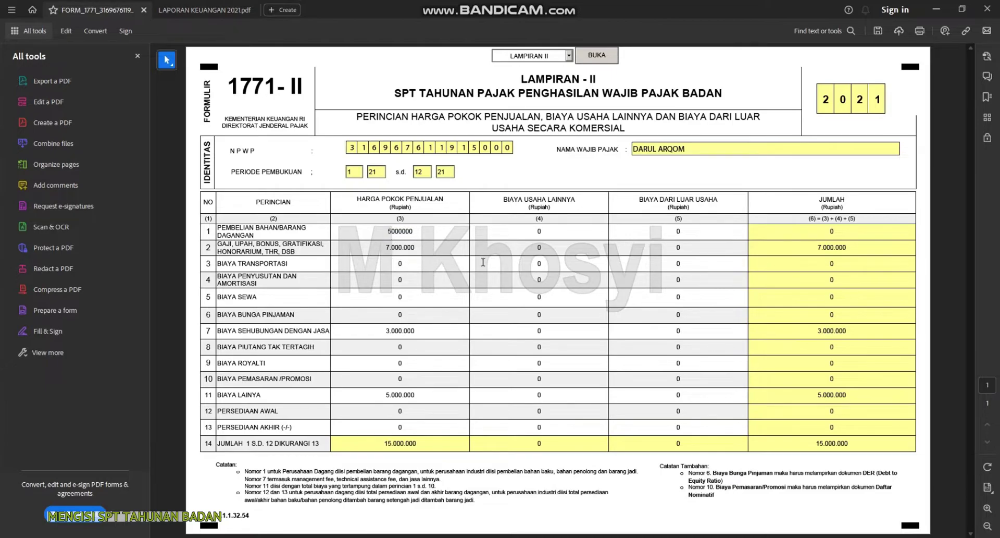
left_click(471, 270)
left_click(570, 55)
Reopen Lampiran I and review line 1b now showing 20.000.000 cost of sales
left_click(526, 87)
left_click(591, 60)
scroll(542, 359, "down", 5)
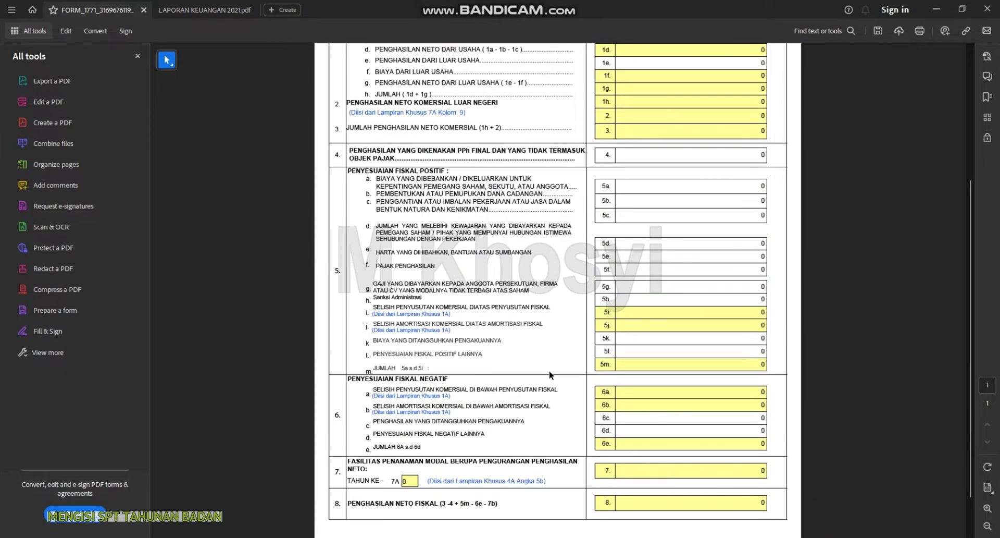
scroll(542, 359, "up", 4)
scroll(645, 316, "down", 1)
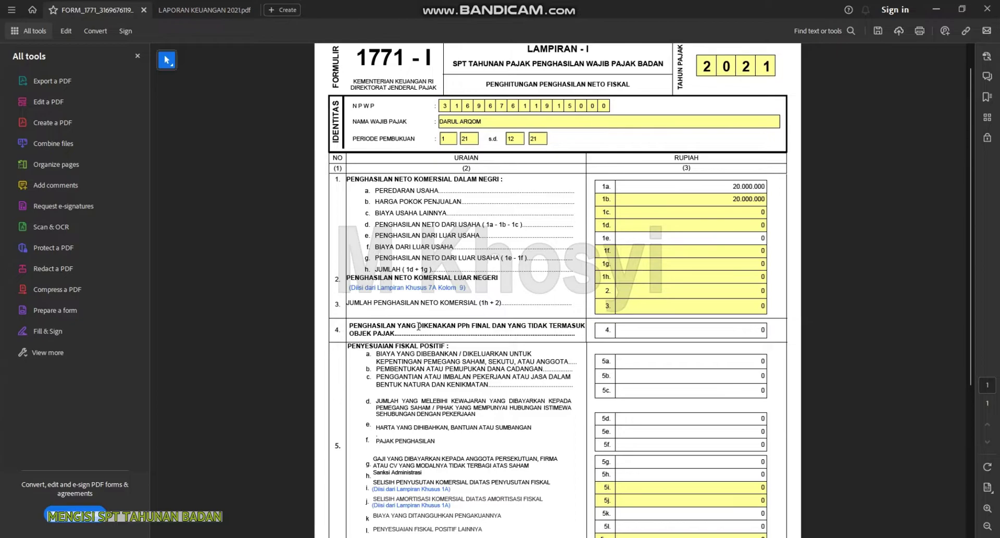
scroll(446, 292, "down", 8)
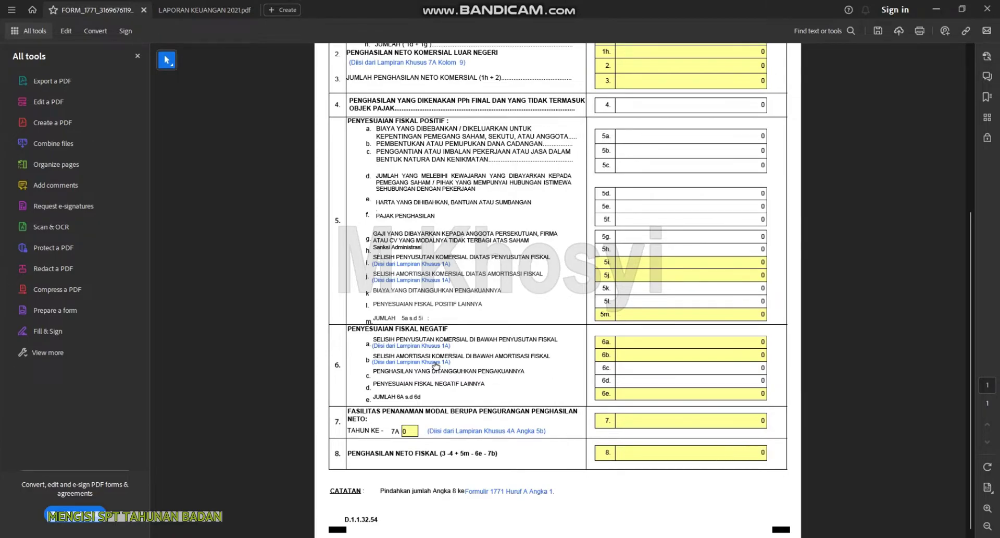
scroll(435, 365, "up", 1)
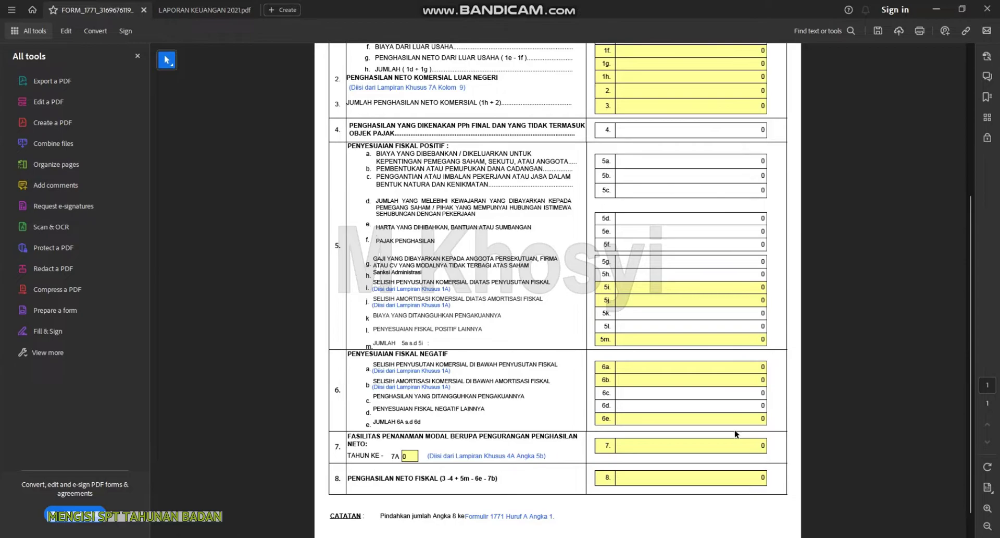
scroll(734, 427, "up", 7)
scroll(769, 326, "down", 4)
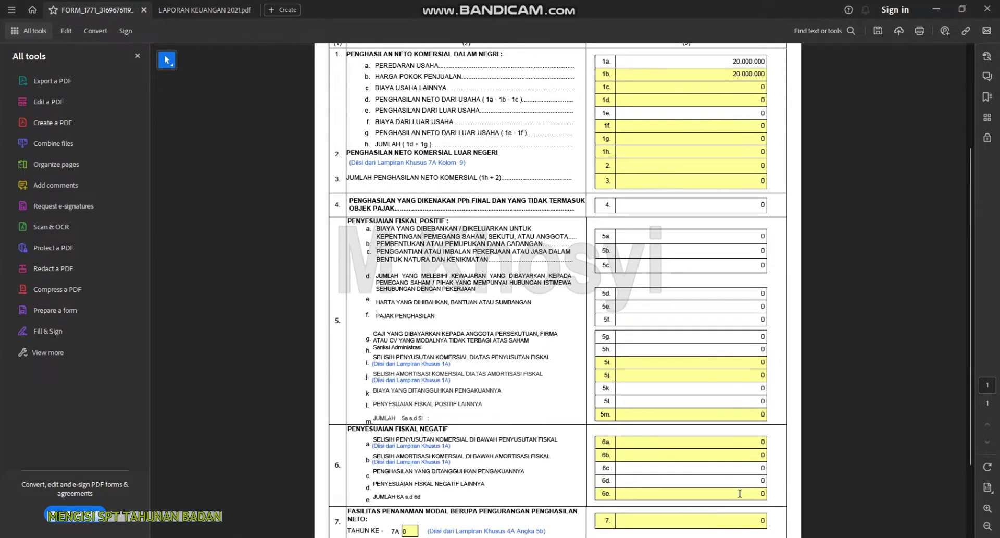
Check the SPT checklist in Notepad for the next attachment to fill
key("alt+Tab")
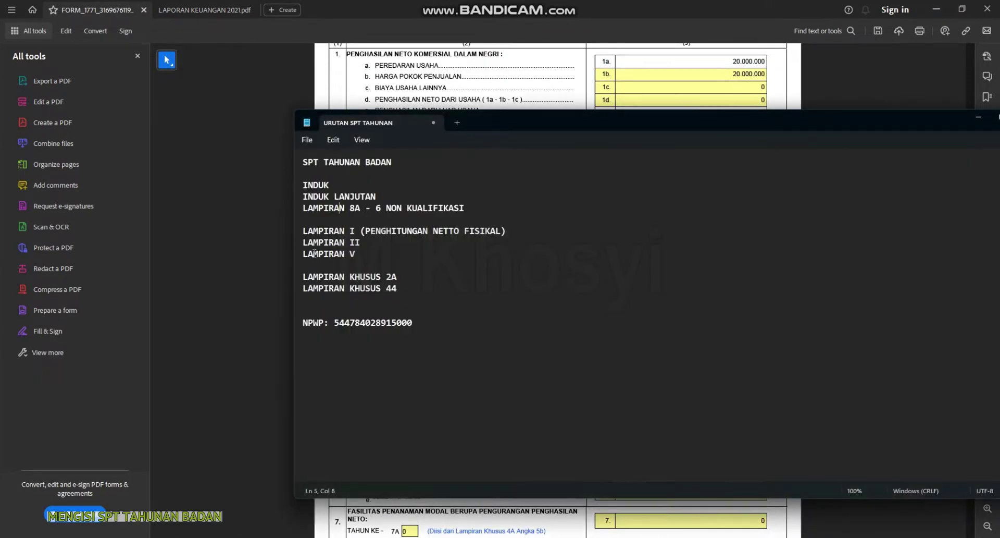
left_click(540, 66)
scroll(539, 66, "up", 6)
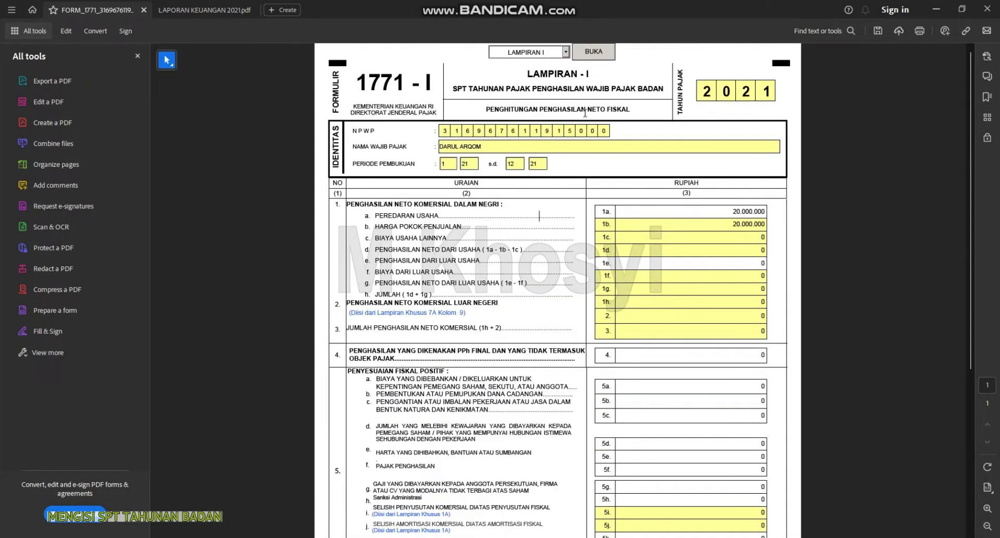
left_click(567, 52)
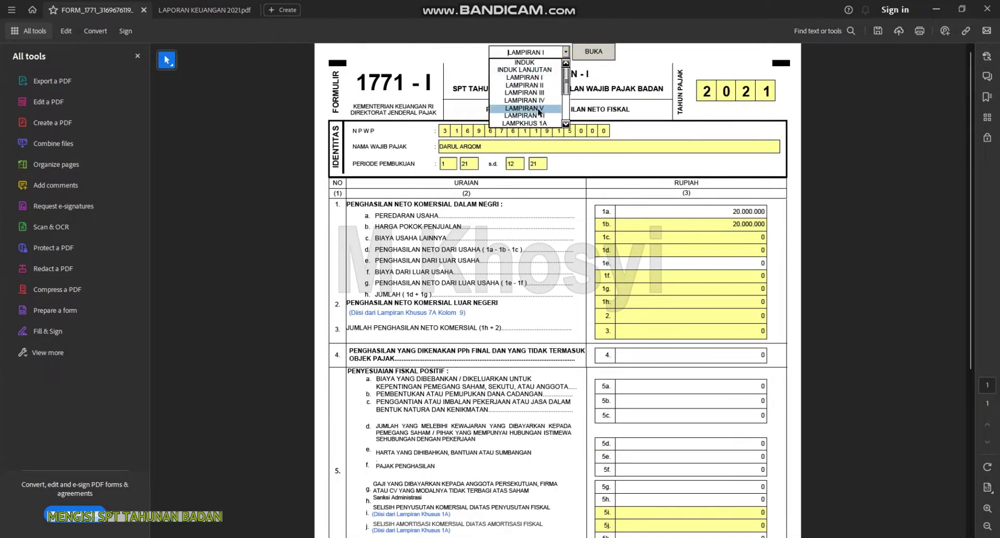
Choose Lampiran V from the attachment list and open the shareholder page
left_click(524, 108)
left_click(590, 54)
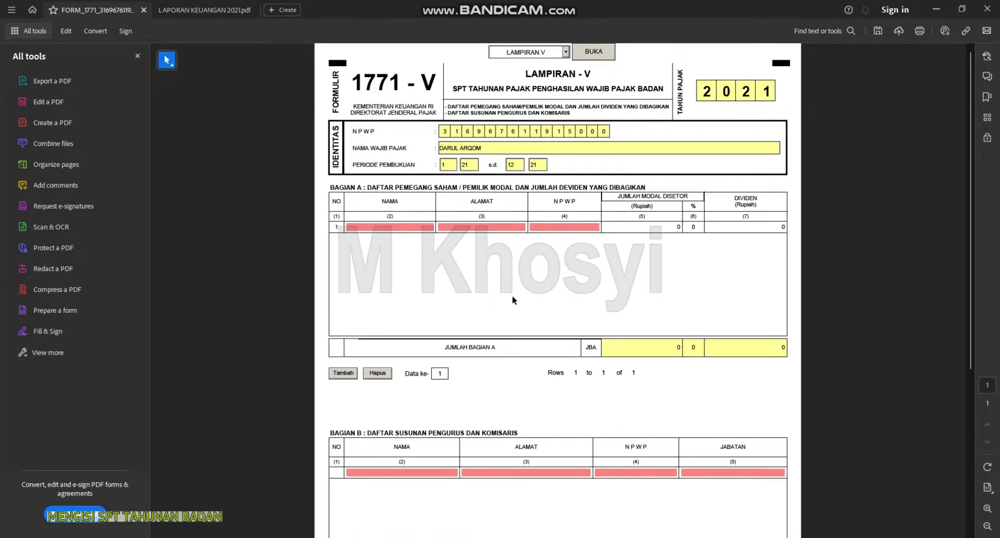
scroll(513, 295, "down", 3)
scroll(504, 293, "up", 3)
Fill the first shareholder's name, address and pasted tax ID with a 100% share
left_click(466, 226)
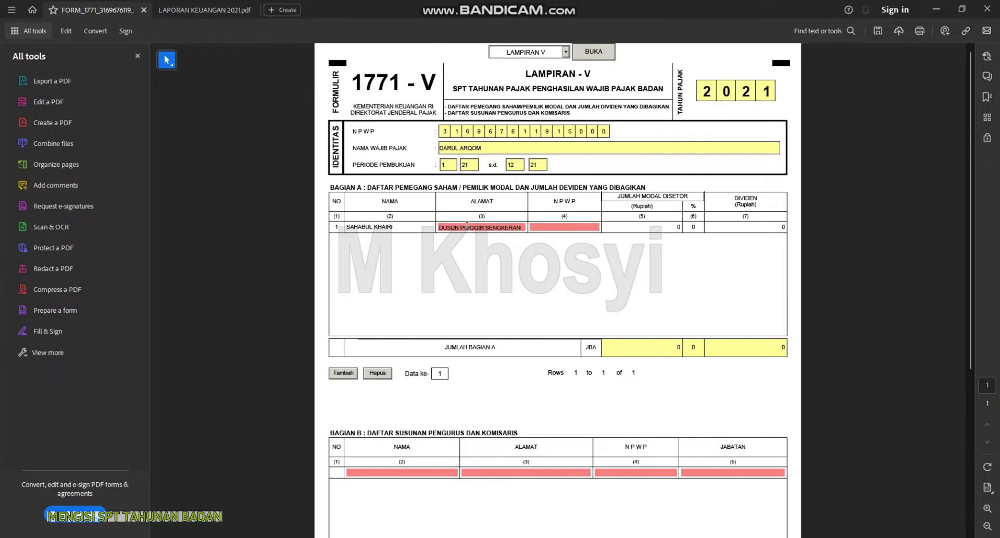
type("SENGKERANG PRAYA TIMUR")
left_click(553, 227)
key("ctrl+v")
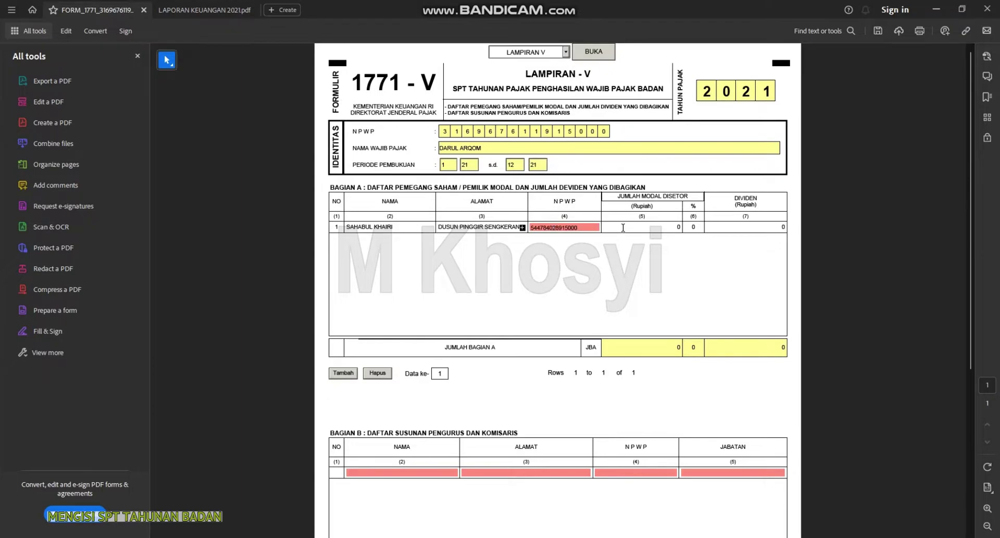
left_click(623, 228)
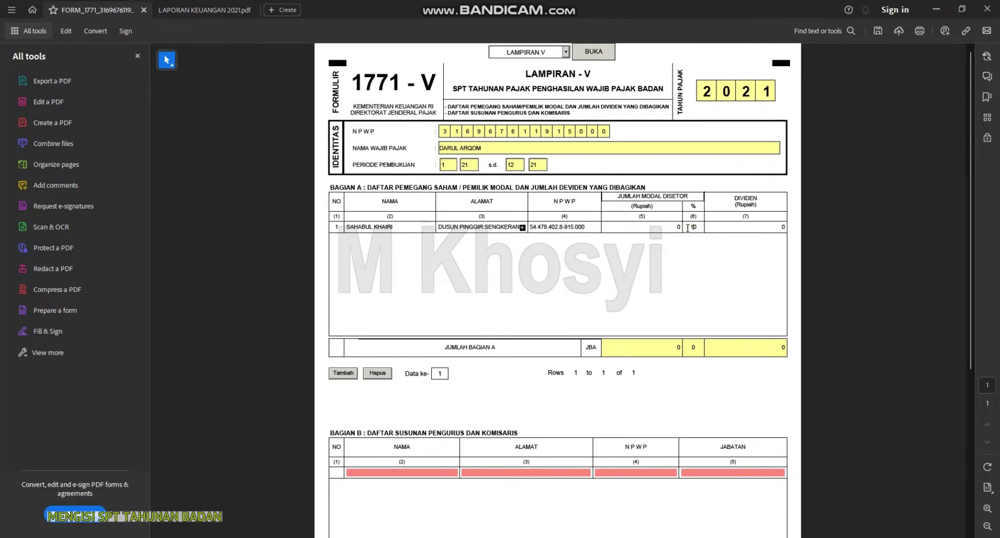
left_click(738, 229)
scroll(591, 342, "down", 2)
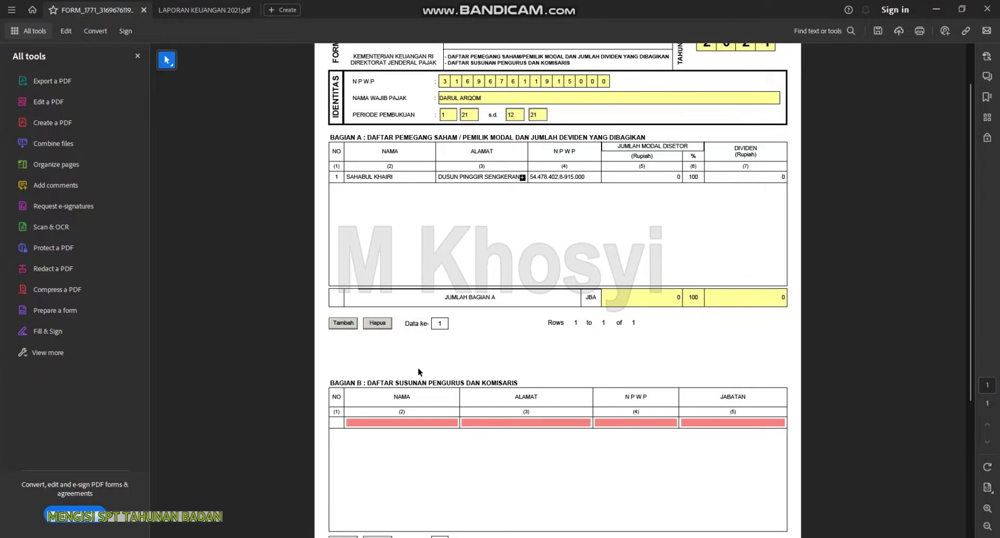
Copy the shareholder's name and address from Bagian A into Bagian B row 1
double_click(384, 177)
double_click(350, 176)
key("ctrl+a")
key("ctrl+c")
left_click(393, 423)
key("ctrl+v")
left_click(447, 177)
double_click(447, 176)
key("ctrl+a")
key("ctrl+c")
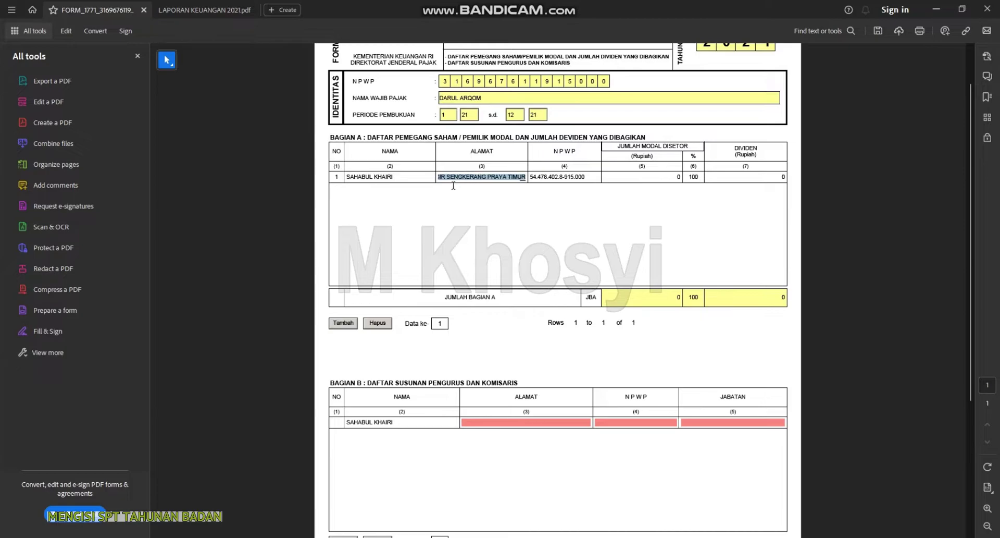
left_click(520, 422)
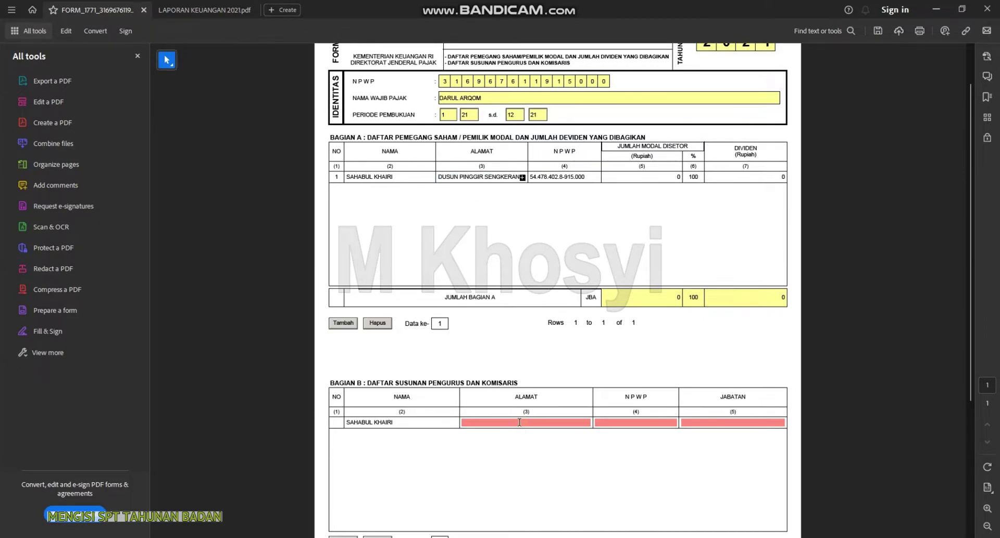
key("ctrl+v")
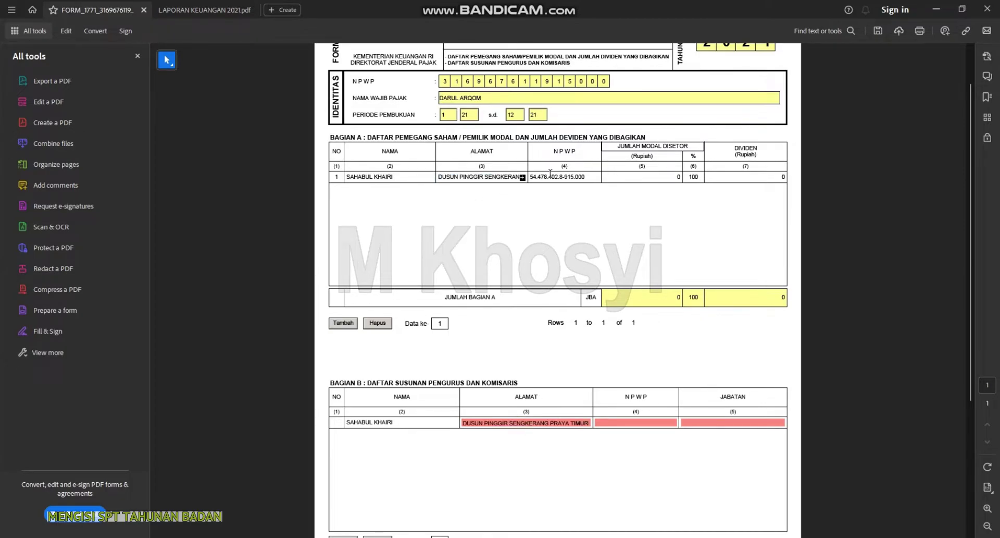
Copy the shareholder's NPWP into row 1 and set the position to KETUA
left_click(552, 177)
double_click(551, 177)
key("ctrl+c")
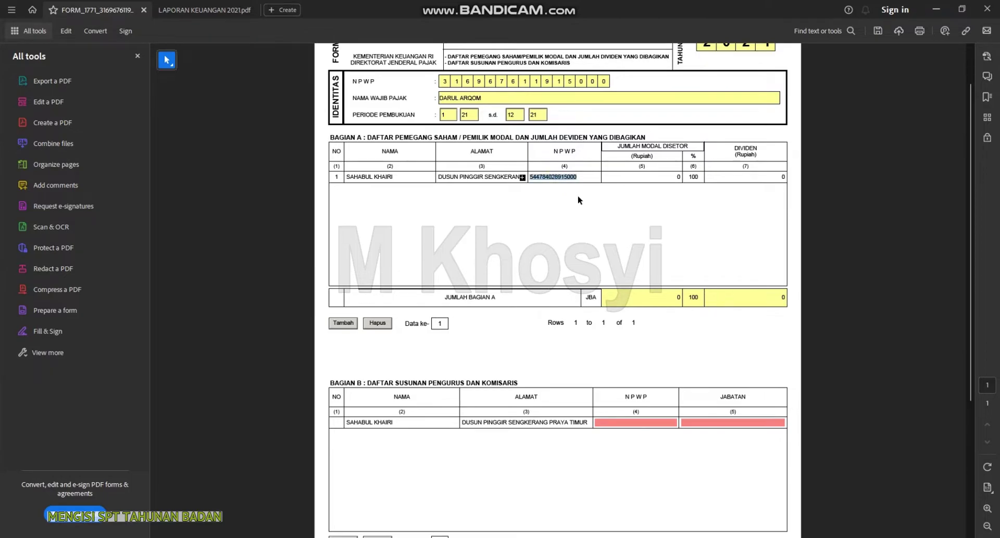
left_click(633, 423)
key("ctrl+v")
left_click(735, 423)
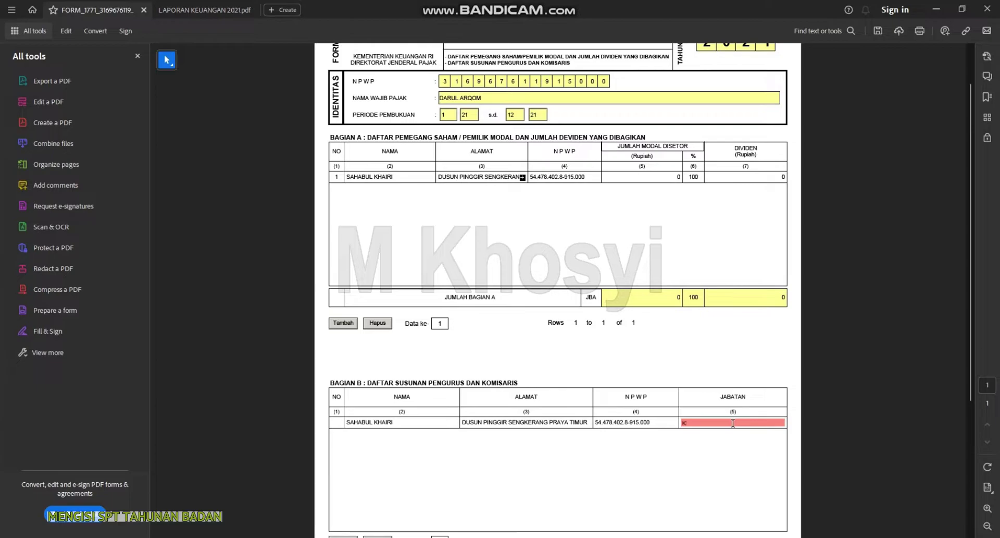
scroll(731, 429, "down", 3)
left_click(697, 382)
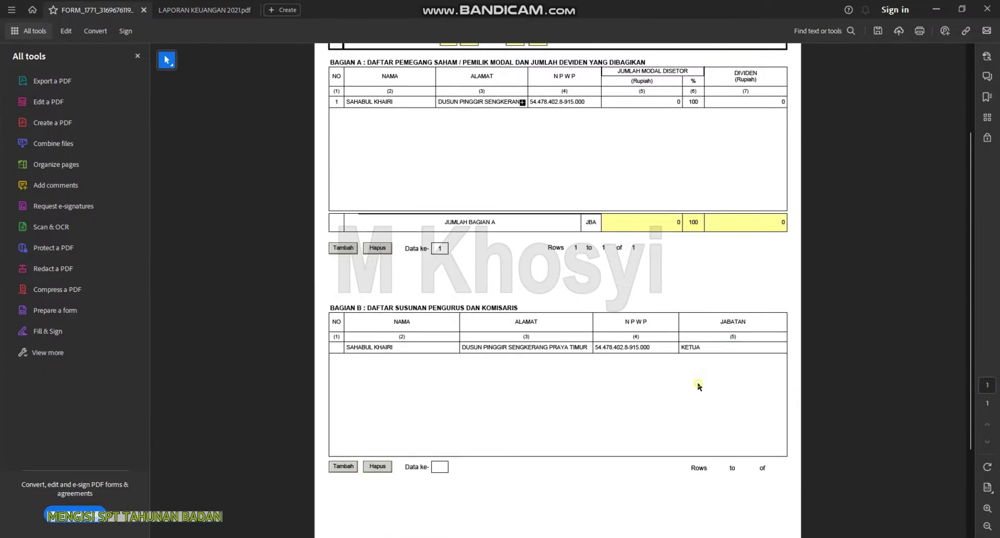
Add a second Bagian B row with the second member's name and the same address
left_click(343, 466)
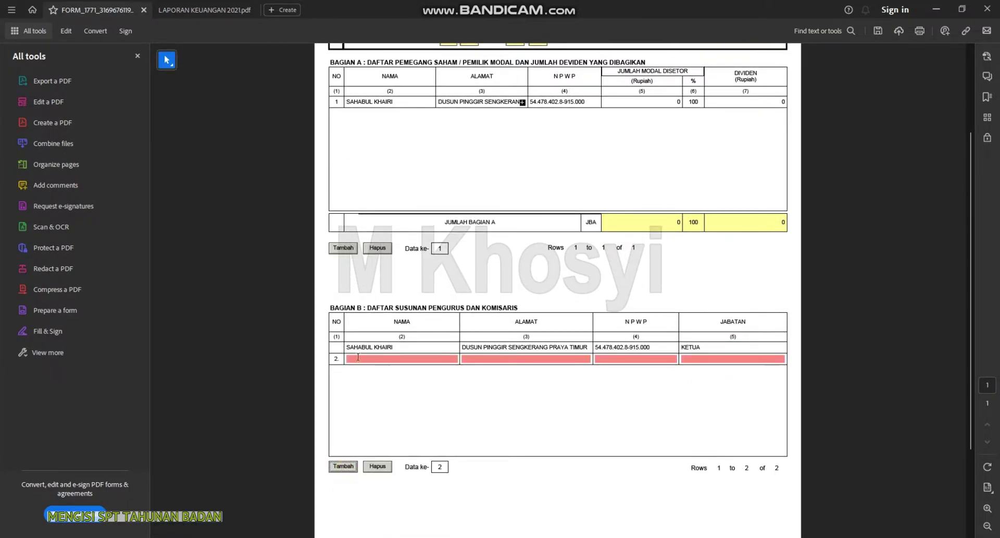
left_click(448, 358)
double_click(487, 349)
key("ctrl+a")
key("ctrl+c")
left_click(485, 359)
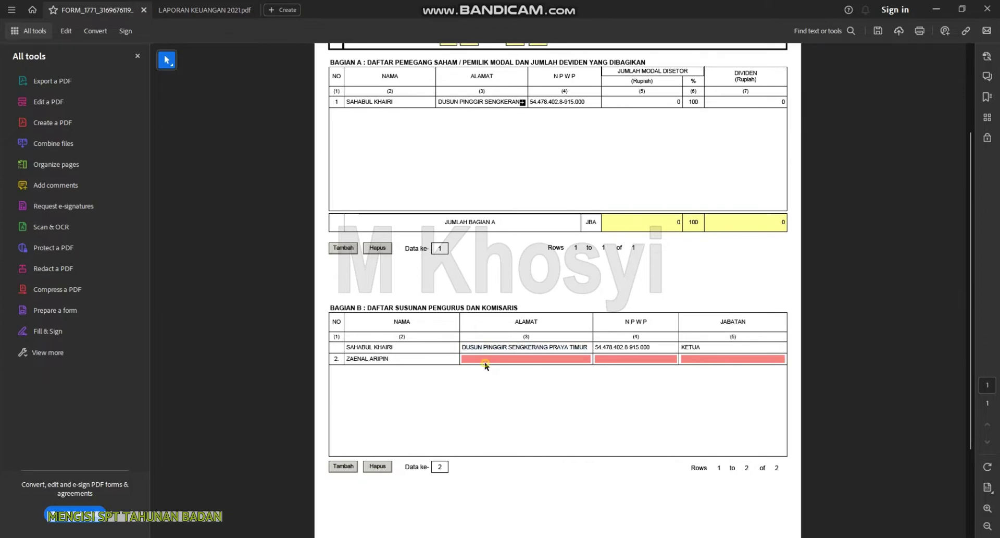
key("ctrl+v")
left_click(621, 358)
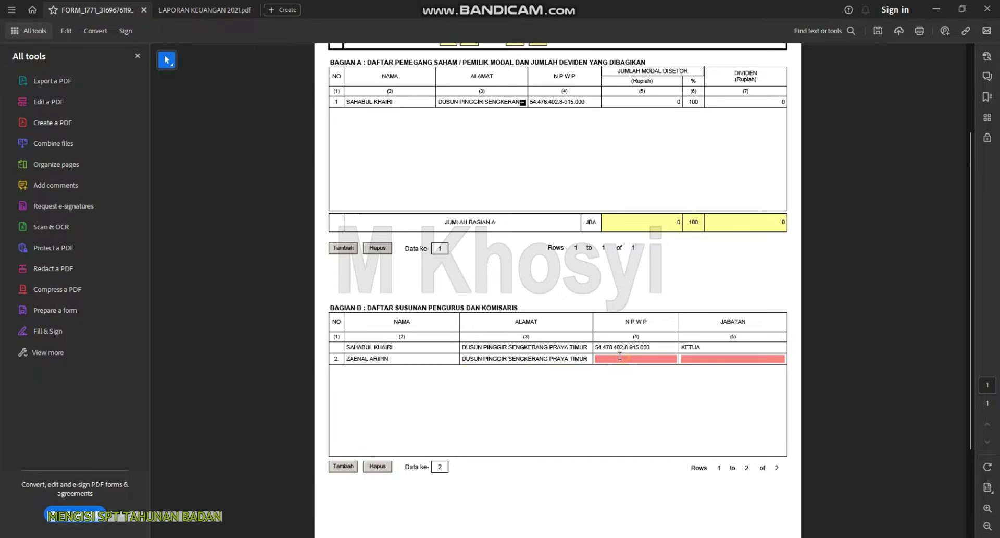
type("000000000000000")
left_click(719, 361)
type("SEKRETARIS")
left_click(661, 400)
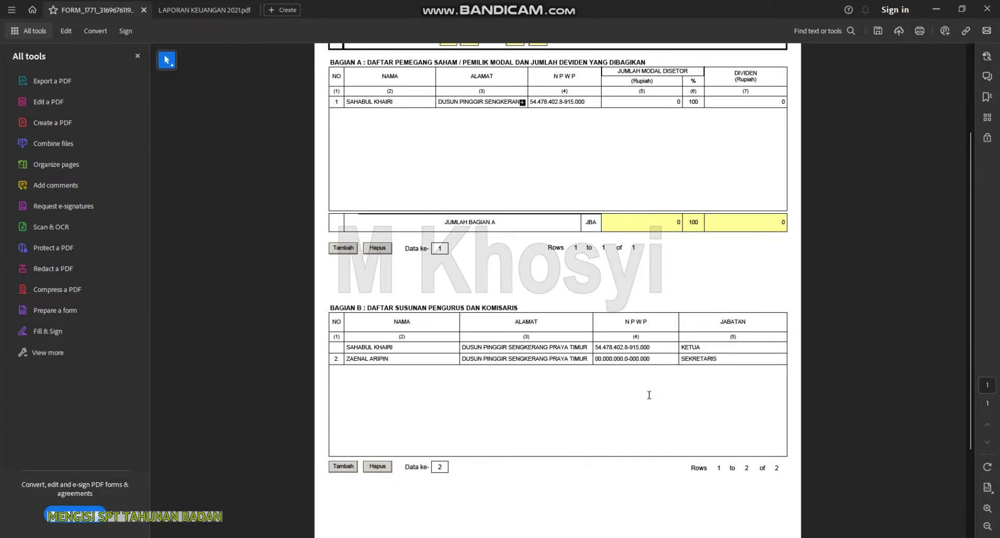
scroll(652, 395, "up", 3)
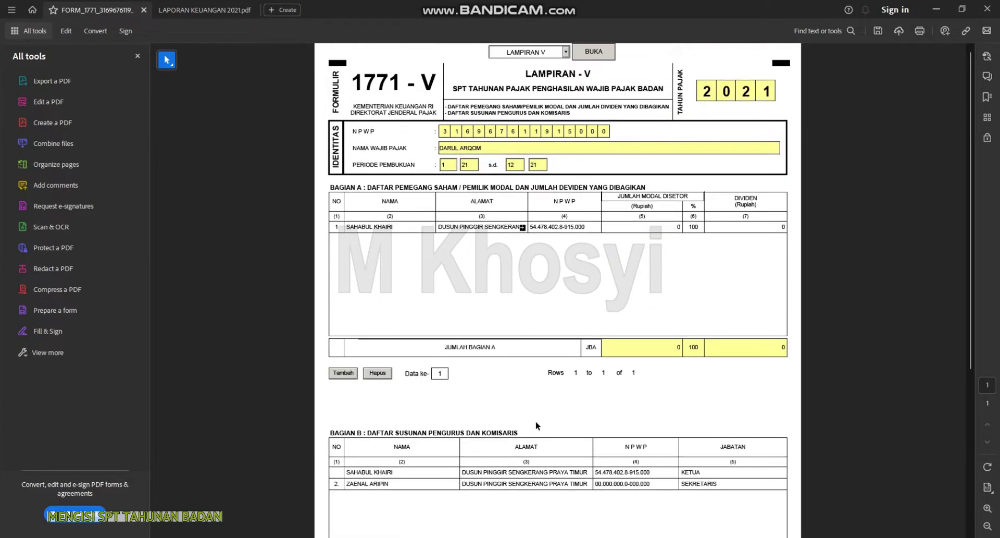
Check the Notepad list, then open LAMPKHUS 2A from the LAMPIRAN dropdown
left_click(566, 52)
left_click_drag(569, 79, 567, 108)
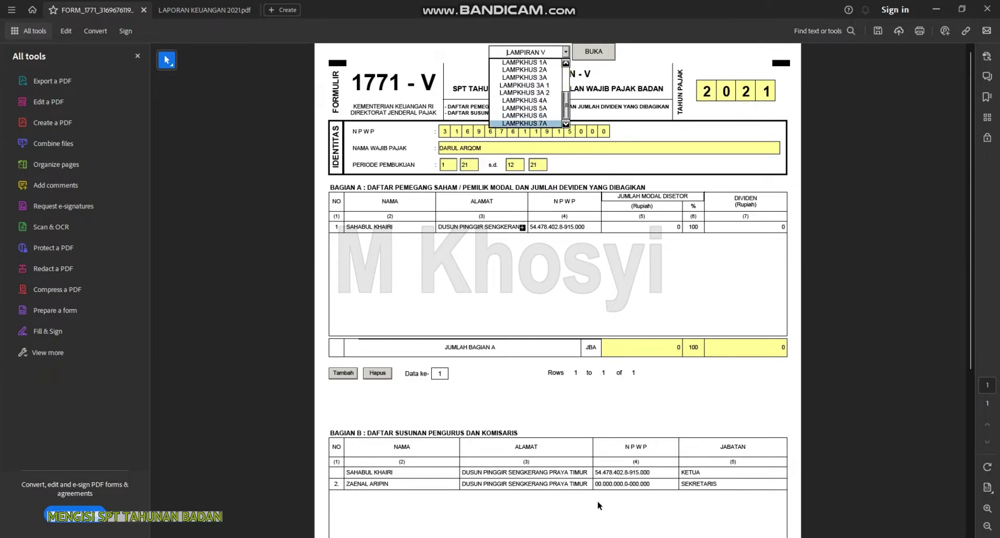
key("alt+Tab")
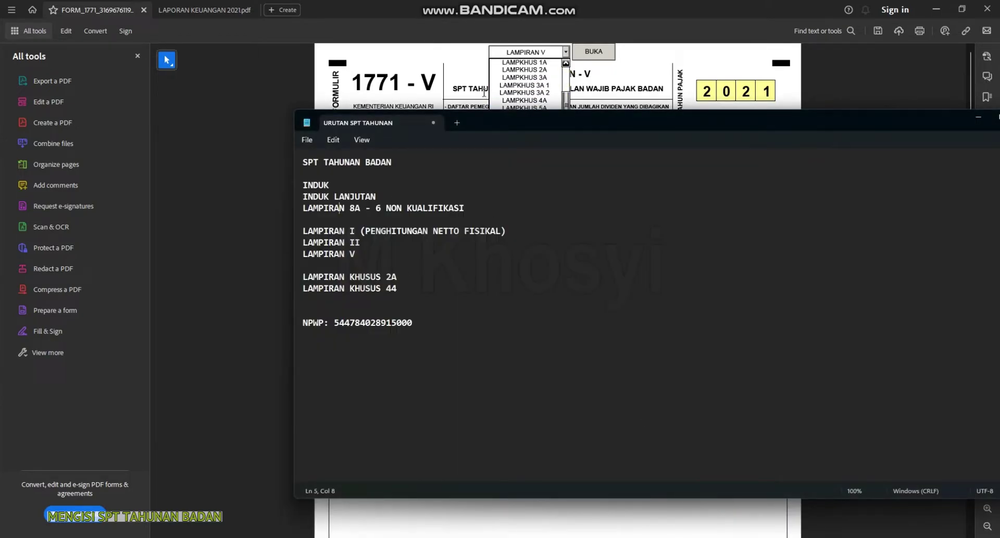
left_click(674, 62)
left_click(566, 52)
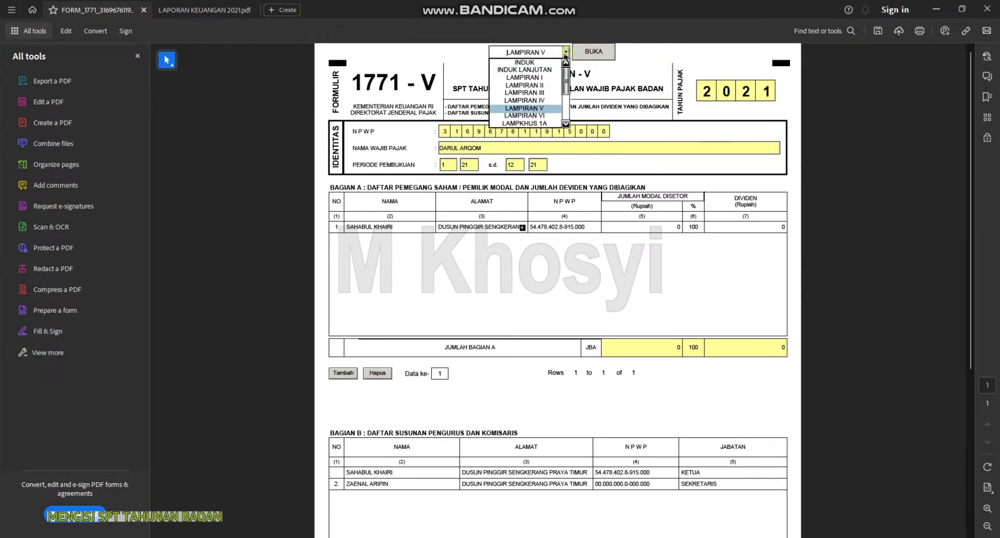
left_click_drag(566, 82, 565, 108)
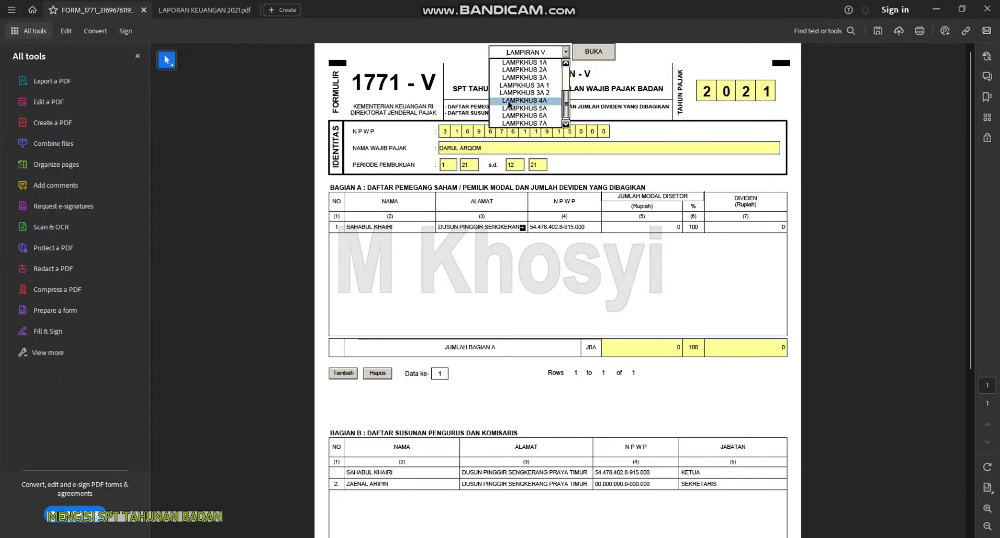
left_click(537, 70)
left_click(595, 54)
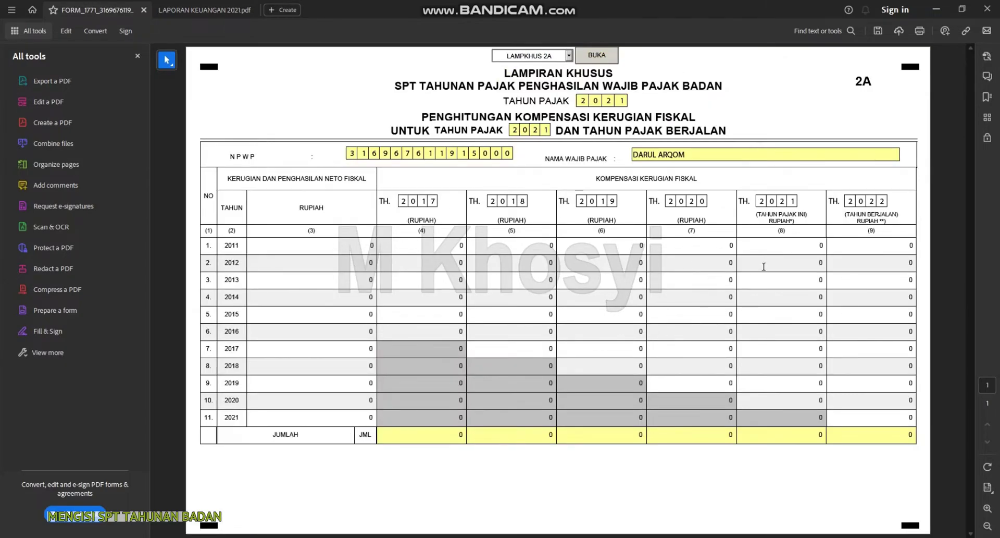
Inspect the zero loss compensation cells and check the notes for the next attachment
left_click(723, 247)
left_click(897, 258)
left_click(853, 412)
left_click(569, 56)
key("alt+Tab")
key("alt+Tab")
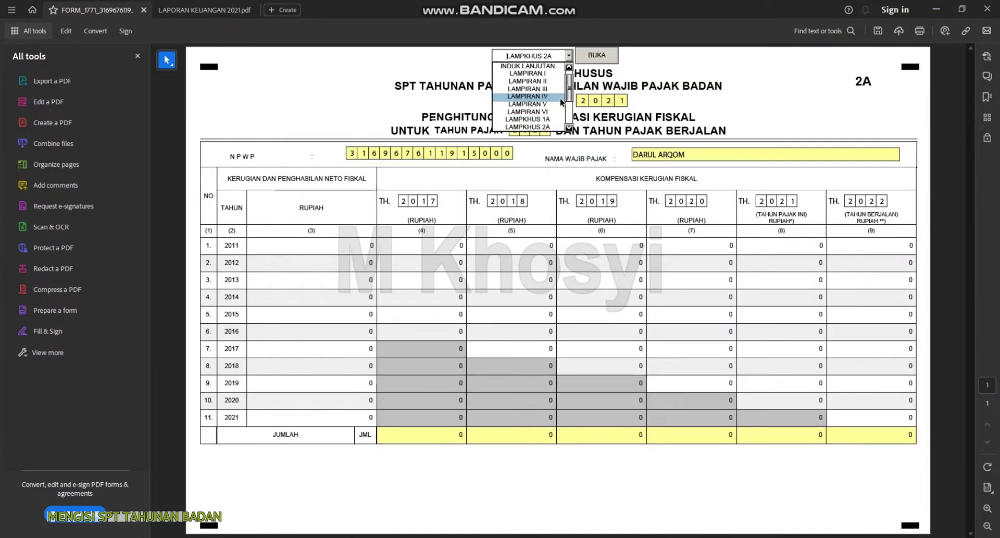
scroll(569, 107, "down", 5)
Open LAMPKHUS 4A and review its investment values, leaving them at 0
left_click(527, 104)
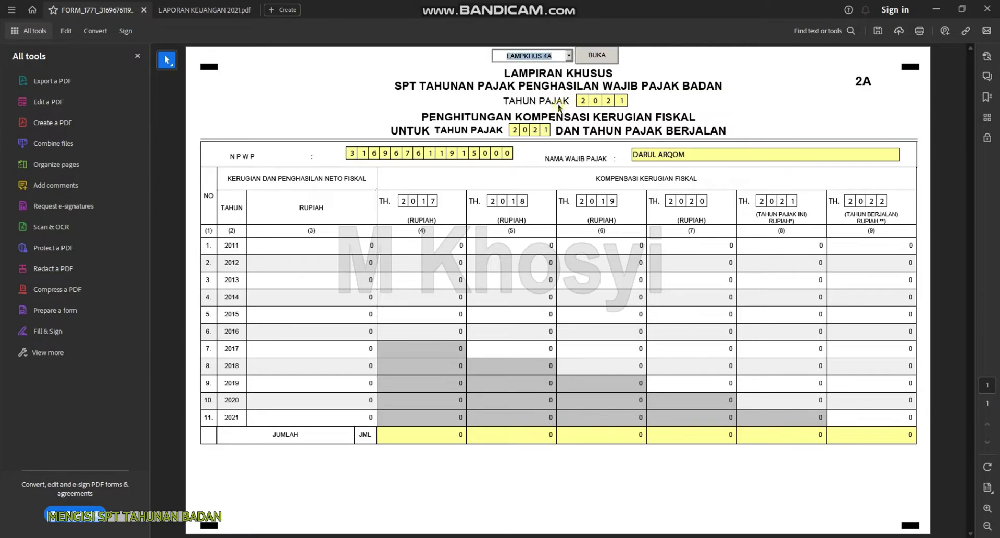
left_click(597, 55)
scroll(577, 324, "down", 3)
scroll(464, 268, "up", 3)
scroll(683, 268, "down", 6)
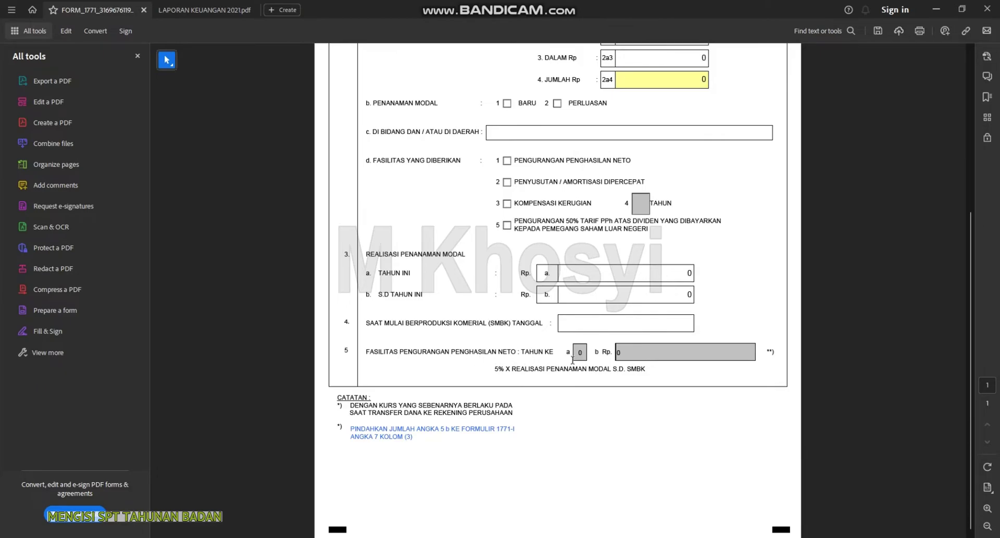
scroll(651, 370, "up", 1)
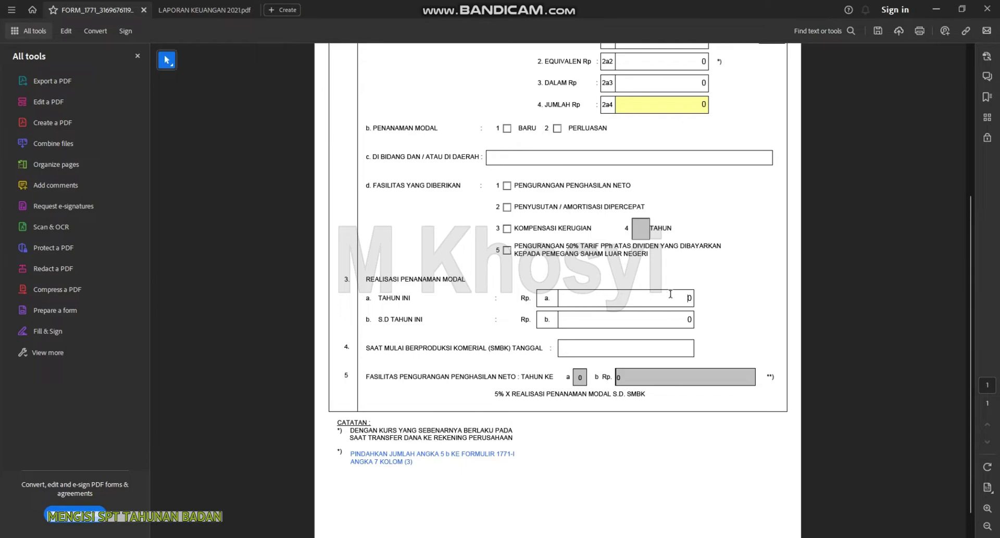
left_click(683, 318)
left_click(680, 297)
scroll(768, 301, "up", 5)
scroll(629, 253, "up", 2)
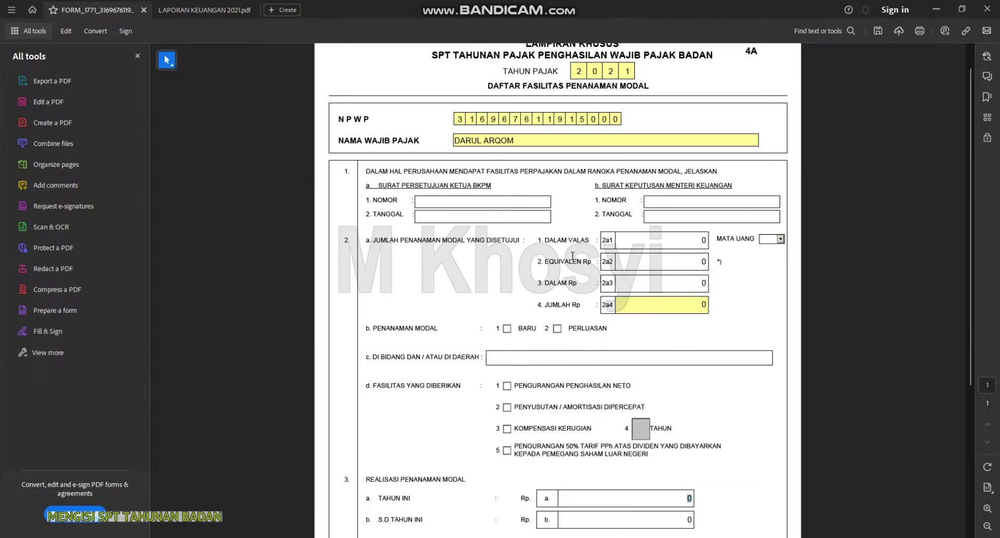
left_click(647, 242)
scroll(609, 414, "down", 5)
scroll(641, 397, "up", 6)
Open LAMPIRAN I and scroll through its fiscal adjustment lines
left_click(566, 53)
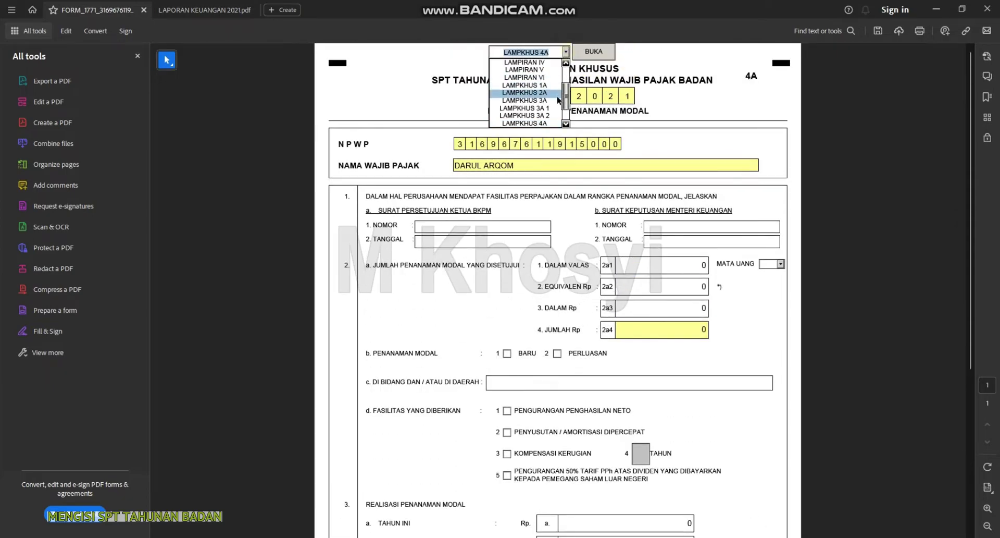
scroll(554, 86, "up", 2)
left_click(548, 79)
left_click(593, 51)
scroll(502, 264, "down", 2)
scroll(501, 265, "up", 2)
scroll(727, 321, "down", 10)
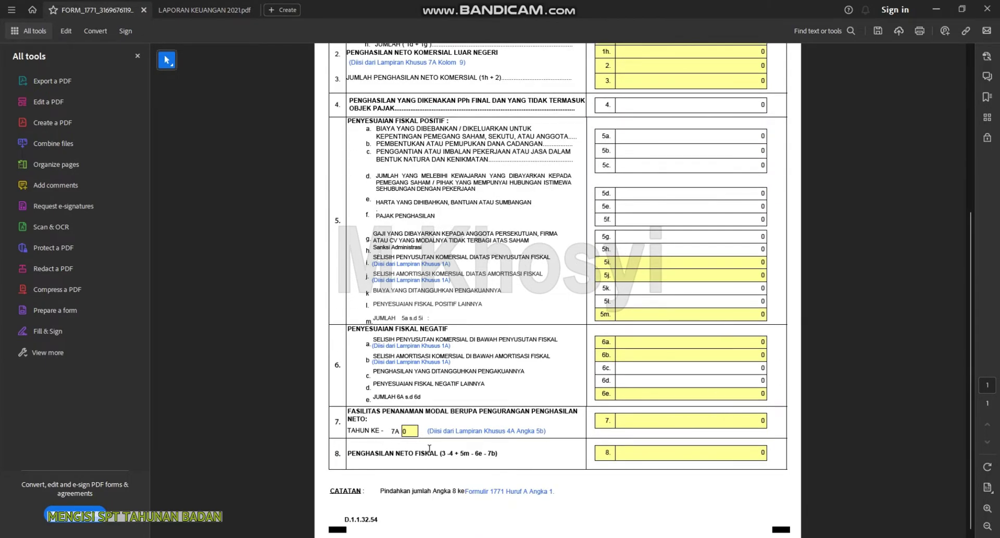
Return to the top and open the main INDUK form, scrolling through it
scroll(490, 438, "up", 5)
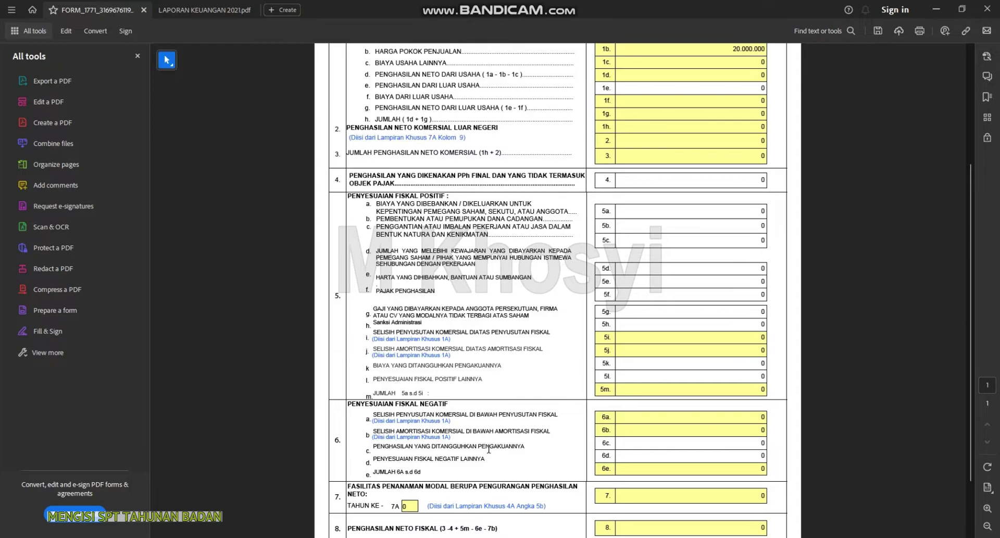
scroll(480, 443, "up", 4)
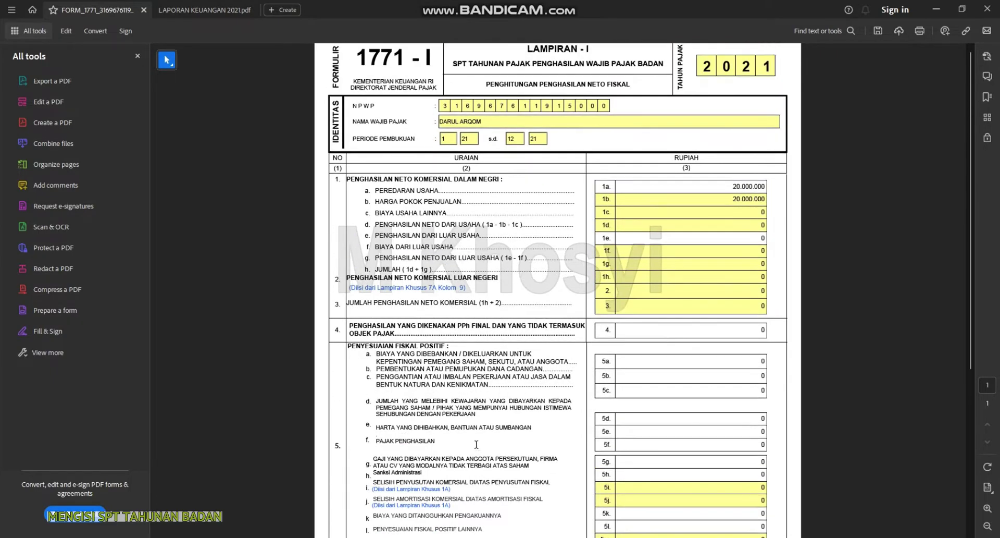
scroll(526, 138, "up", 1)
left_click(565, 52)
left_click(550, 62)
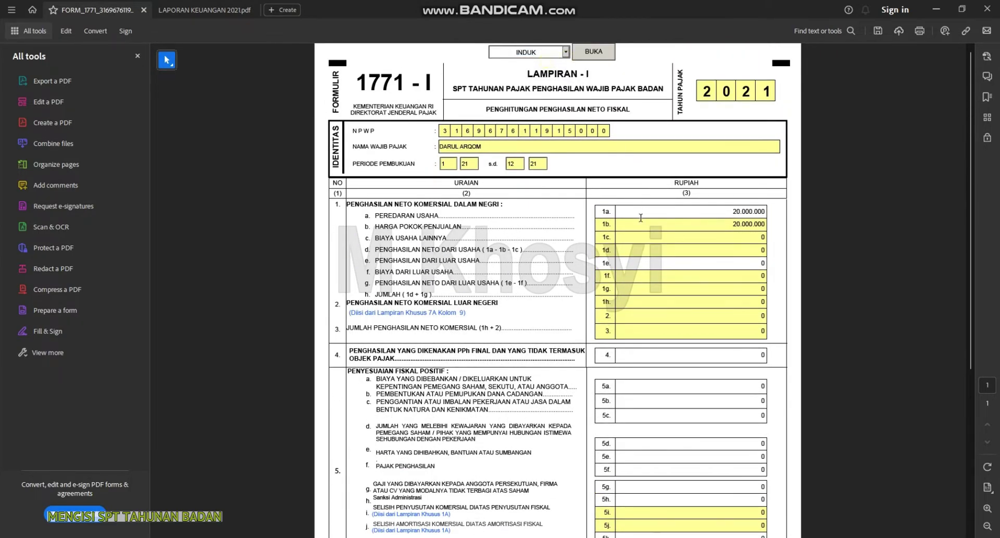
left_click(584, 47)
scroll(579, 269, "down", 10)
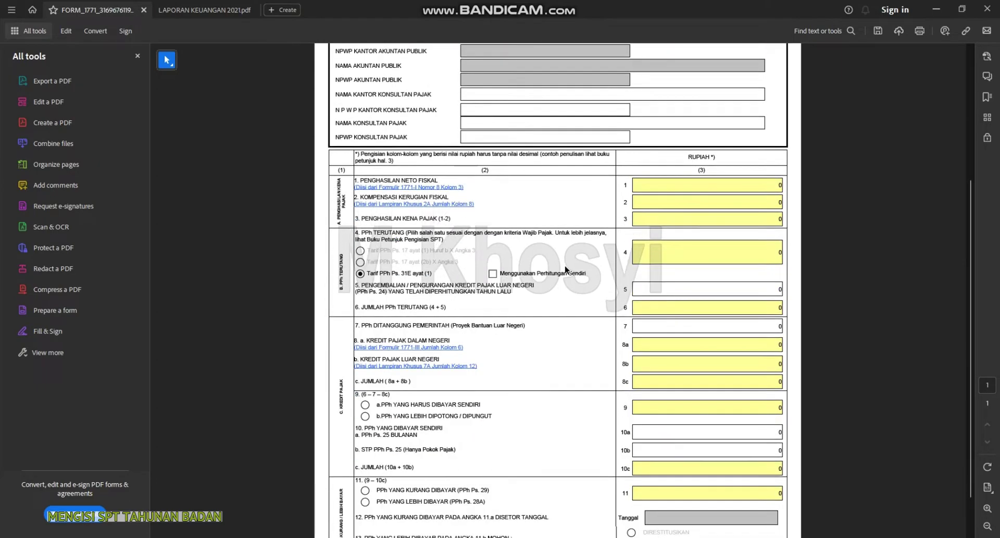
scroll(674, 335, "up", 3)
scroll(674, 335, "down", 3)
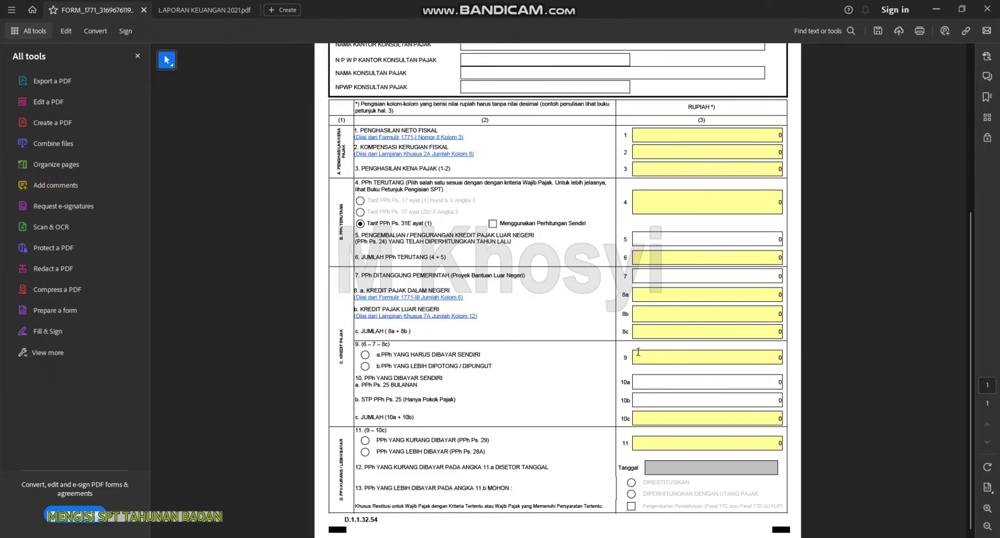
scroll(666, 361, "up", 5)
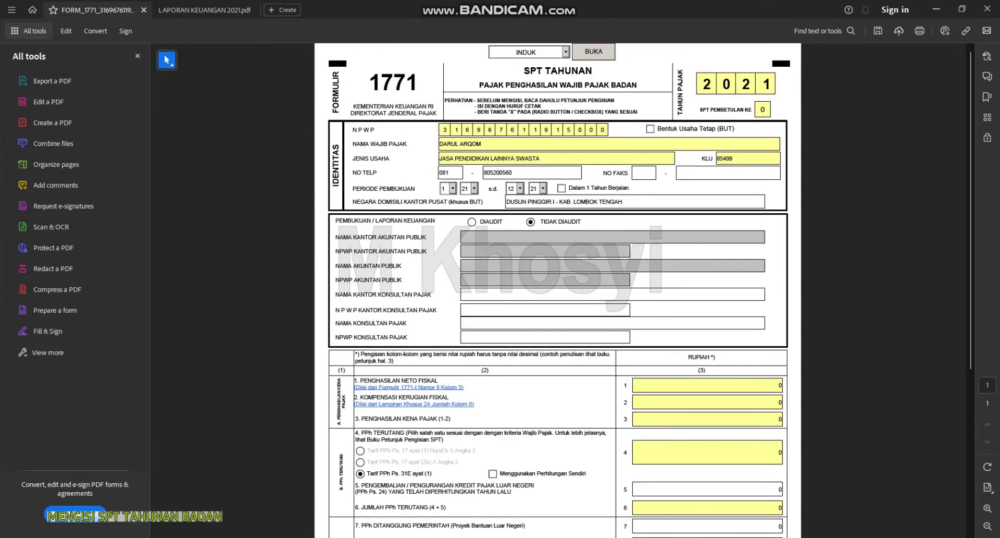
Open the INDUK LANJUTAN continuation page from the page dropdown
key("alt+Tab")
key("alt+Tab")
left_click(566, 53)
left_click(537, 71)
left_click(593, 50)
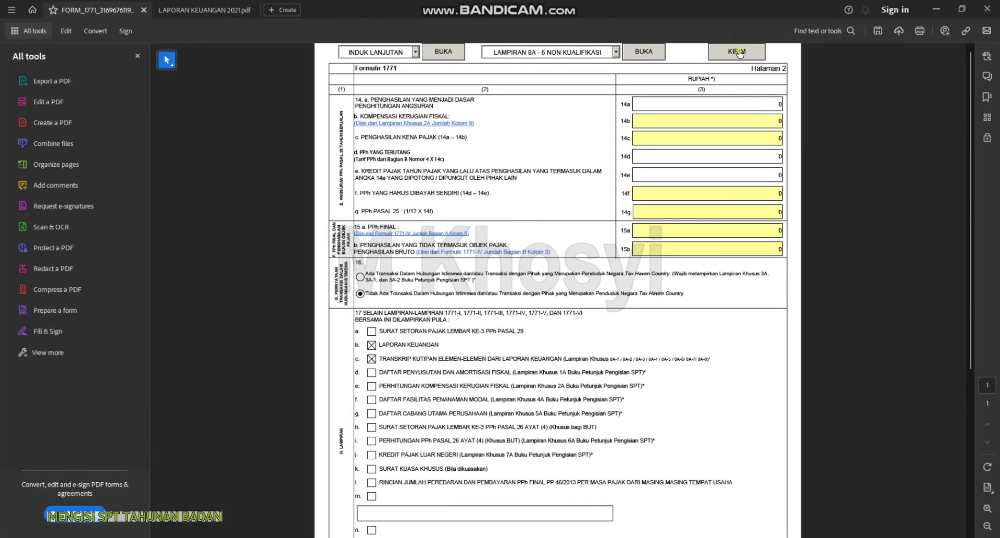
Send the form to its upload page and locate LAPORAN KEUANGAN 2021 in the PAJAK YYS 2023 folder
left_click(739, 51)
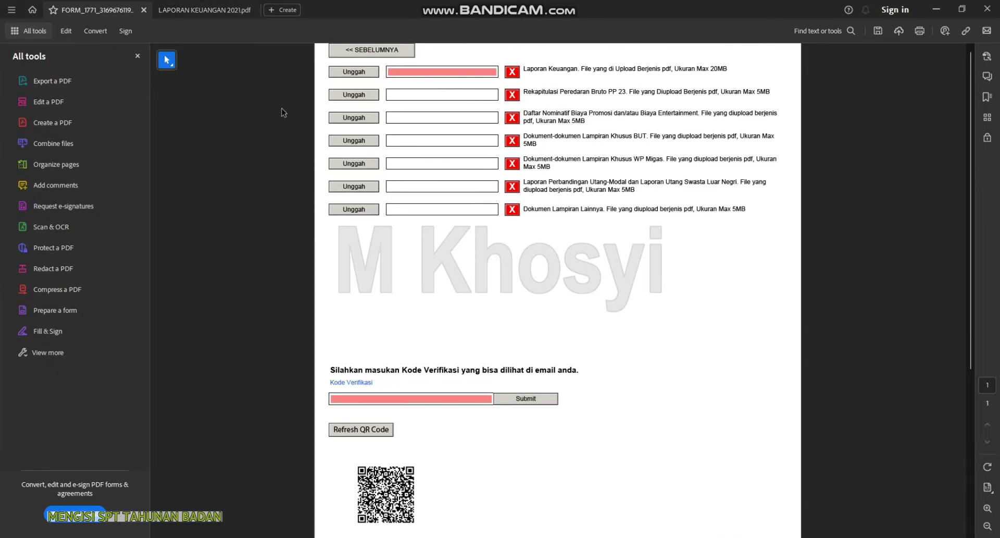
left_click(489, 536)
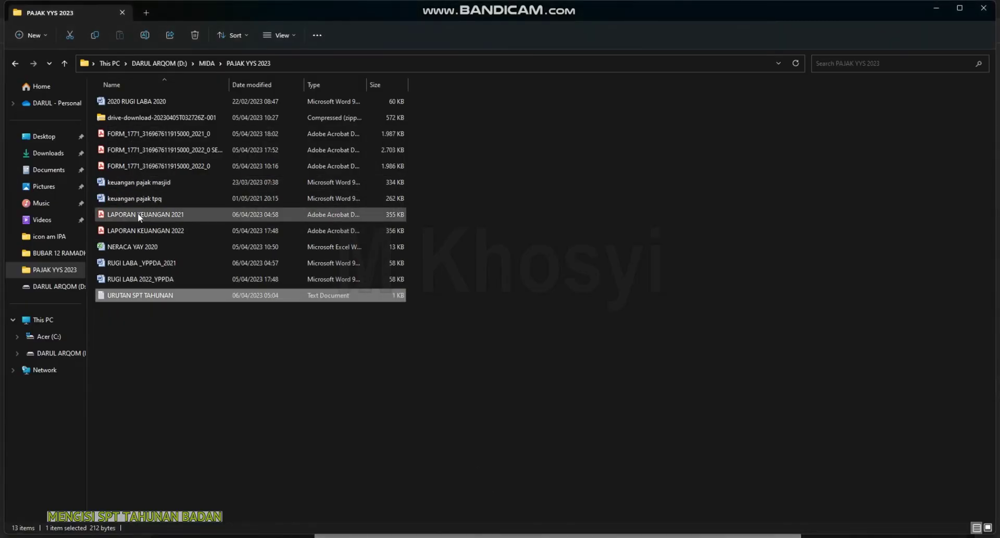
left_click(158, 219)
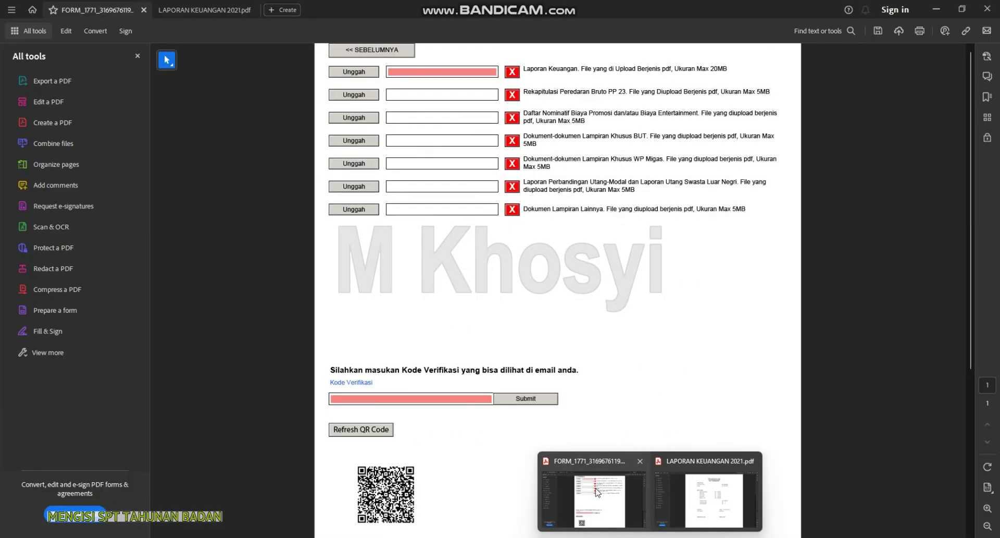
left_click(594, 495)
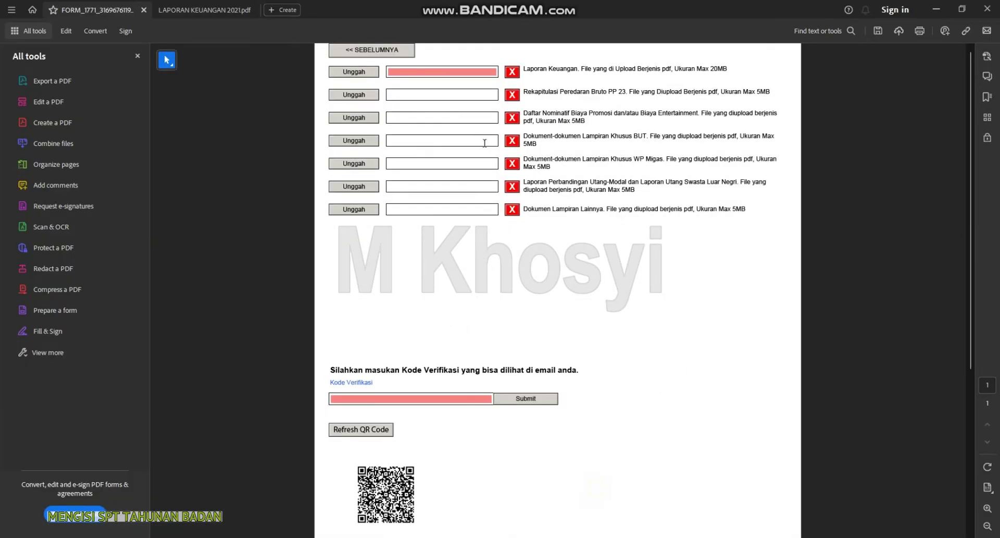
Attach LAPORAN KEUANGAN 2021.pdf to the first upload, then switch to Firefox
left_click(357, 73)
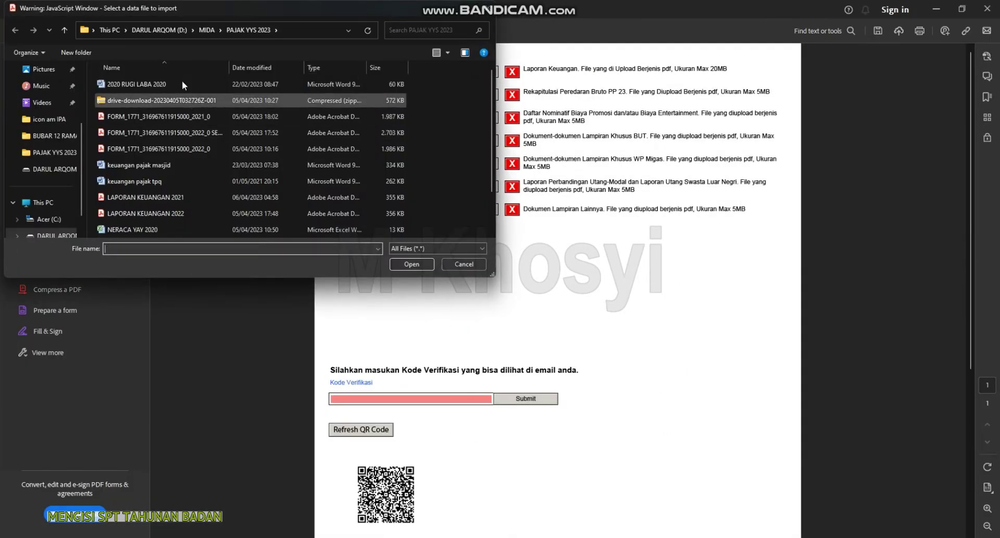
left_click(161, 199)
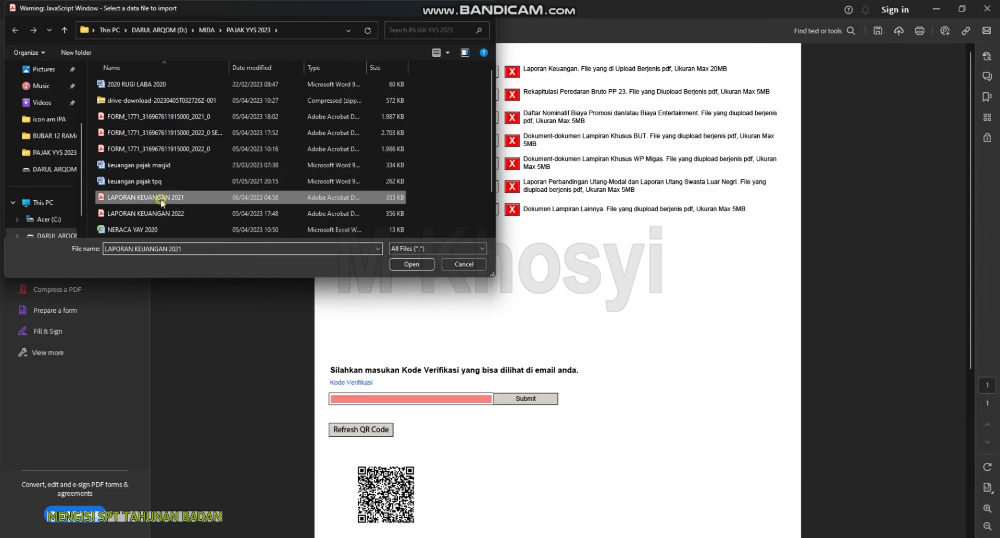
double_click(161, 198)
scroll(525, 335, "down", 2)
scroll(507, 285, "up", 2)
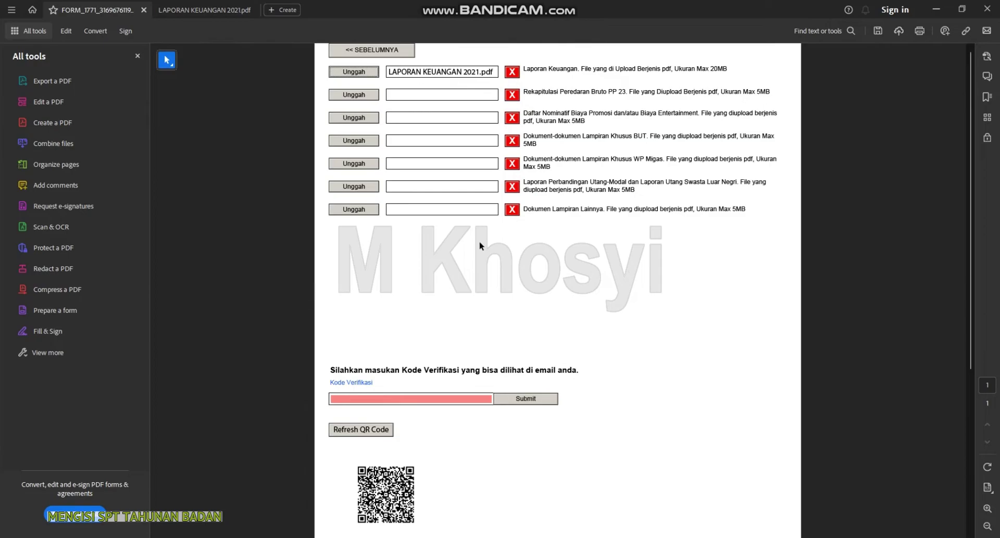
scroll(471, 227, "down", 1)
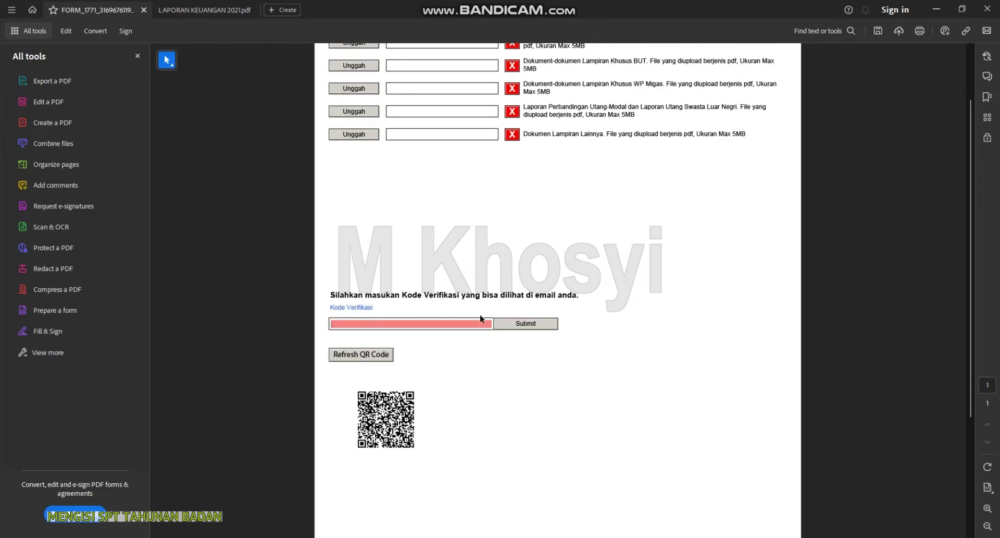
left_click(535, 537)
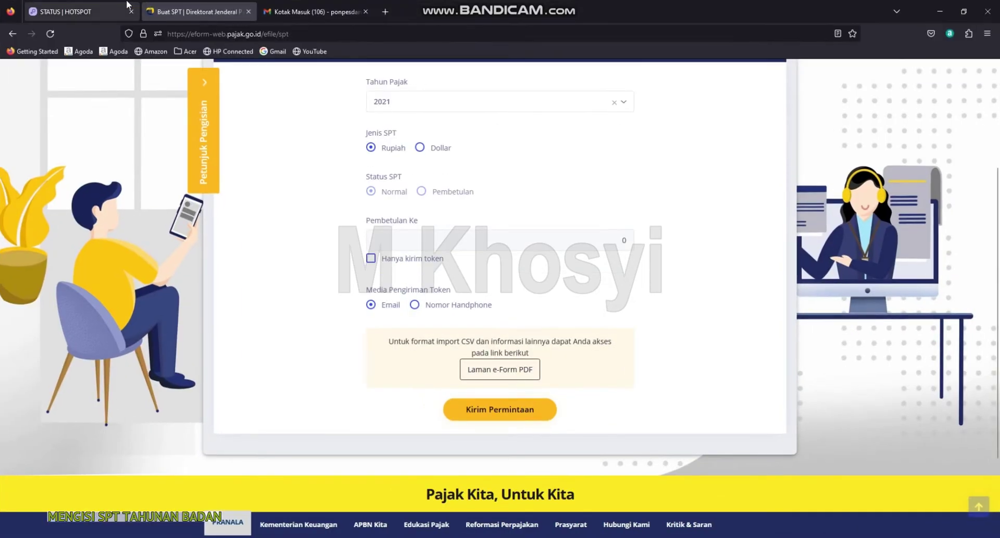
Open the [E-Form] Kode Verifikasi email in Gmail and expand the latest message
left_click(324, 12)
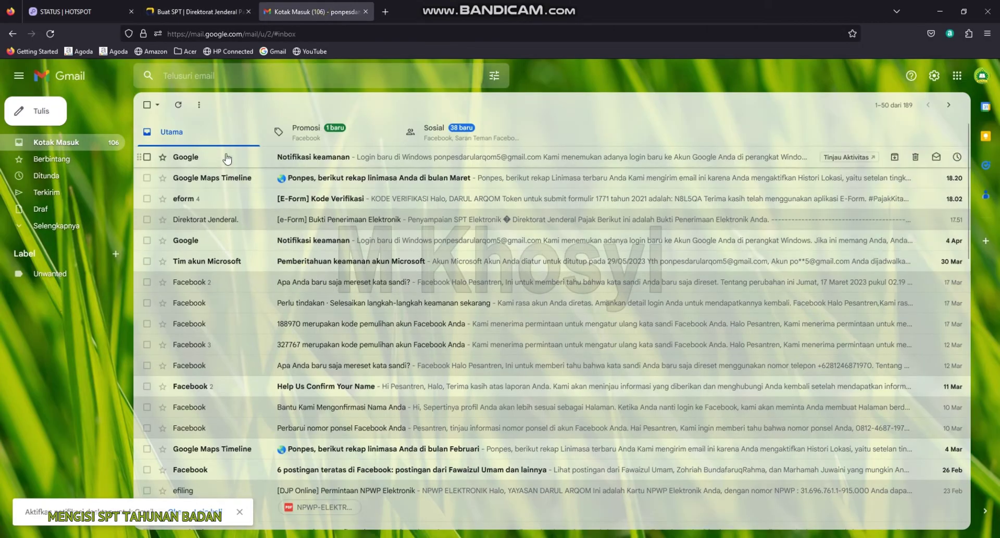
left_click(345, 203)
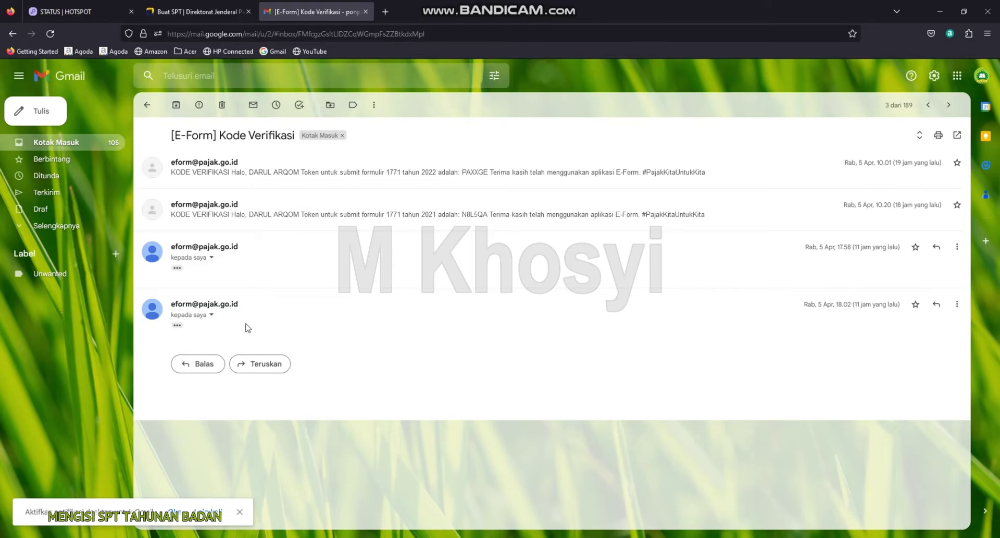
left_click(212, 315)
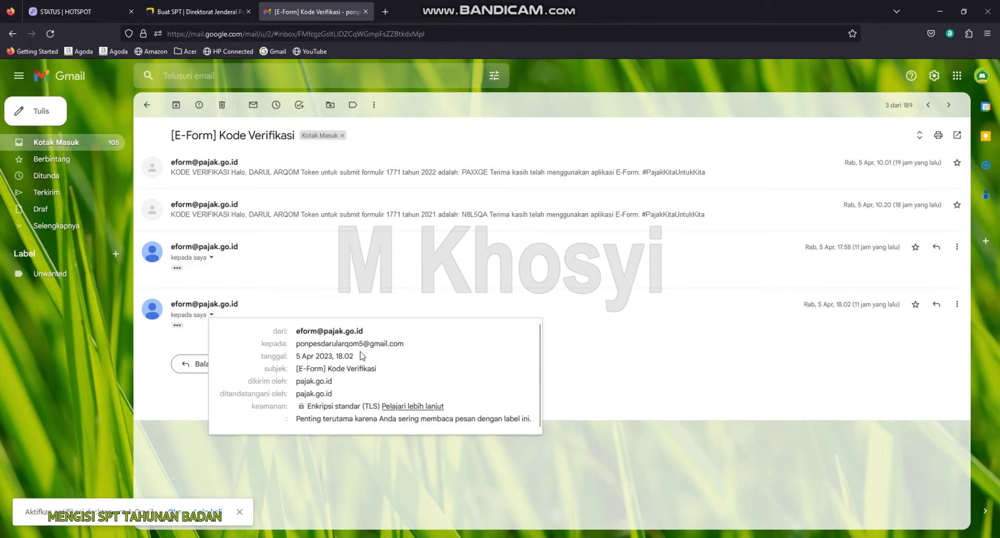
left_click(305, 293)
left_click(177, 325)
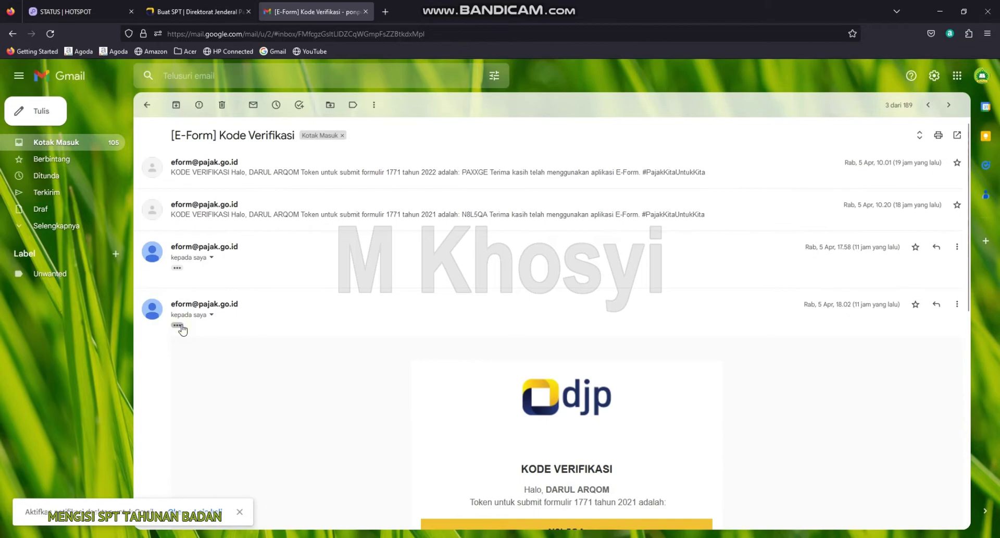
scroll(468, 398, "down", 7)
scroll(559, 267, "up", 2)
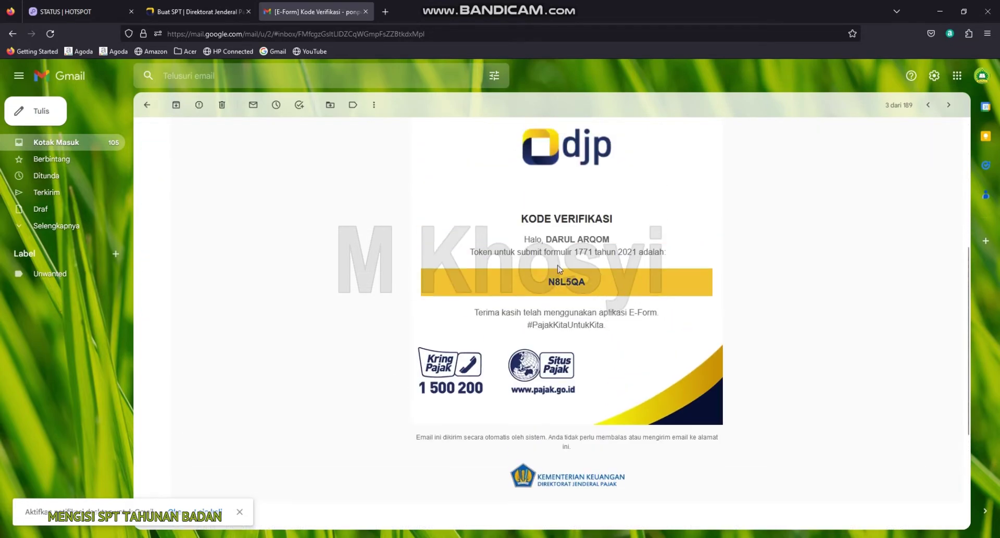
Copy the verification token from the email and return to the SPT form
left_click_drag(549, 284, 593, 289)
right_click(579, 282)
left_click(601, 299)
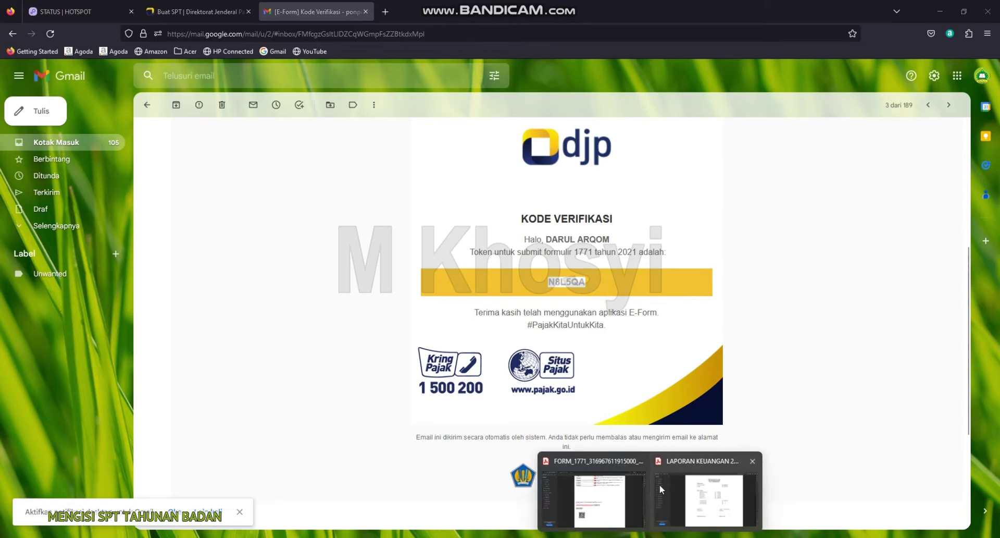
left_click(571, 478)
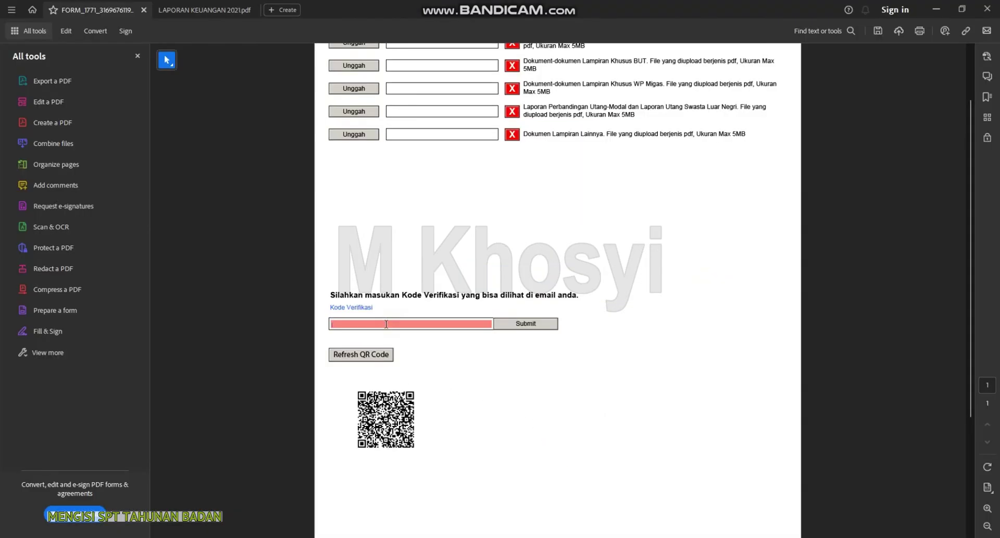
Paste the verification code, submit the SPT, and dismiss the 'Submit SPT berhasil' message
key("ctrl+v")
left_click(519, 324)
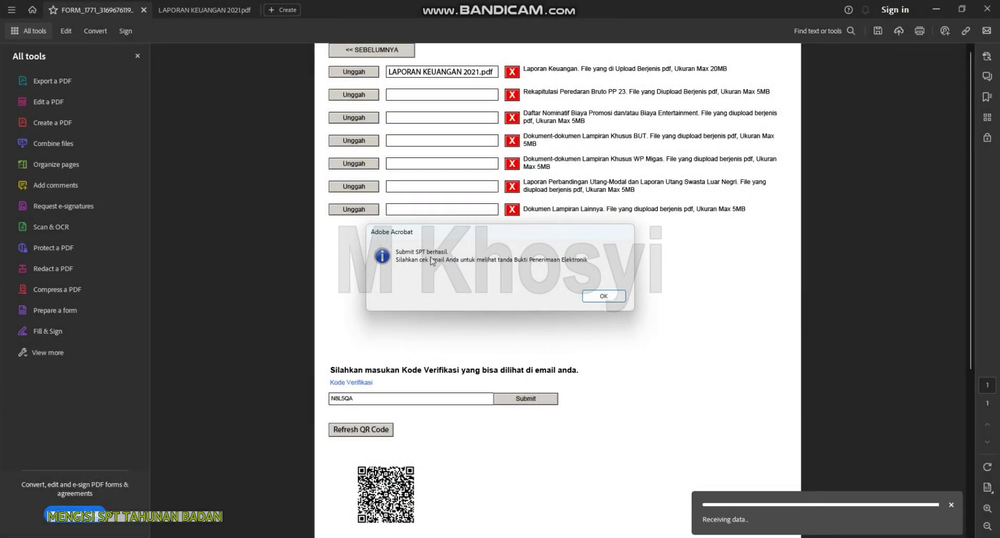
left_click(604, 296)
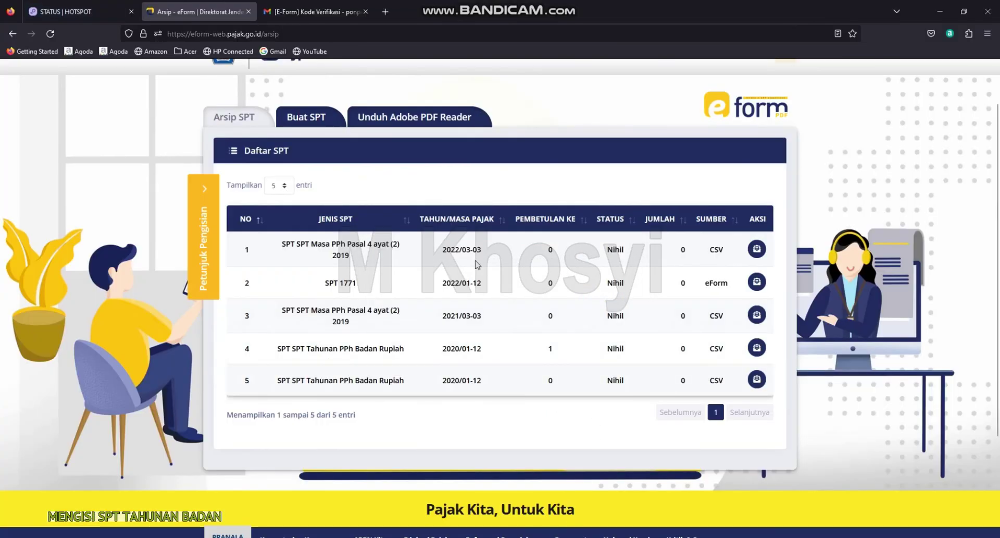
Open the Bukti Penerimaan Elektronik receipt, confirm 2021 and Nihil, then return to the eForm archive
left_click(318, 11)
left_click(147, 105)
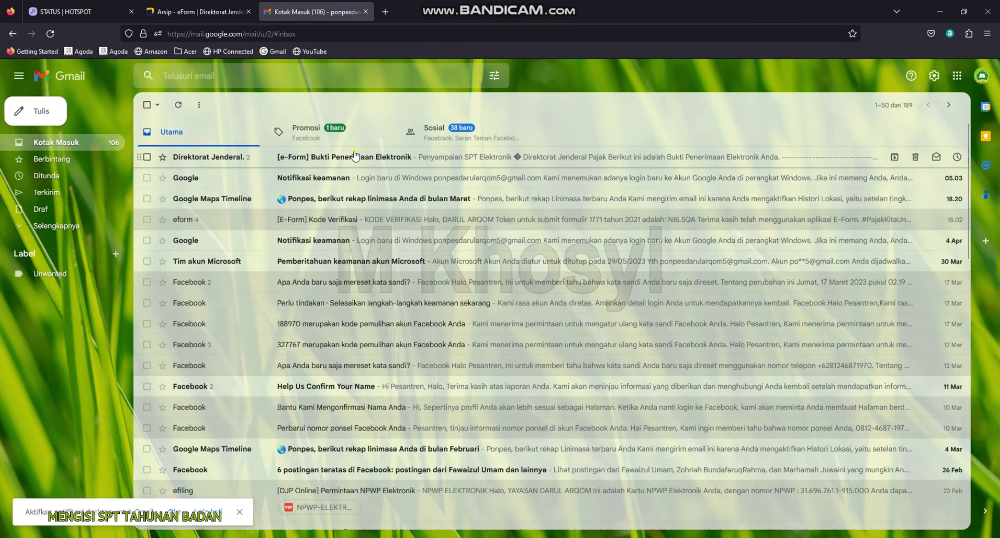
left_click(352, 156)
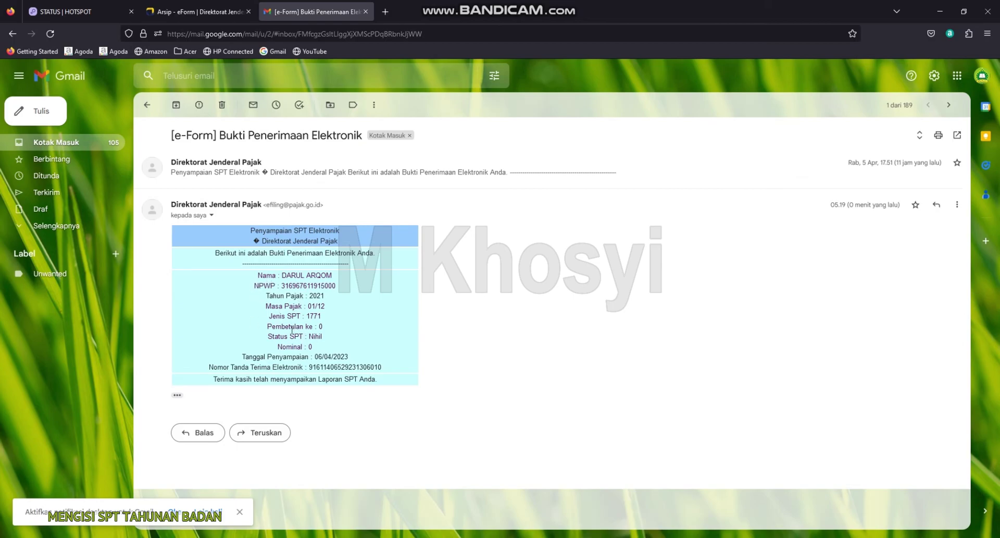
double_click(312, 296)
left_click_drag(308, 338, 341, 336)
left_click(314, 346)
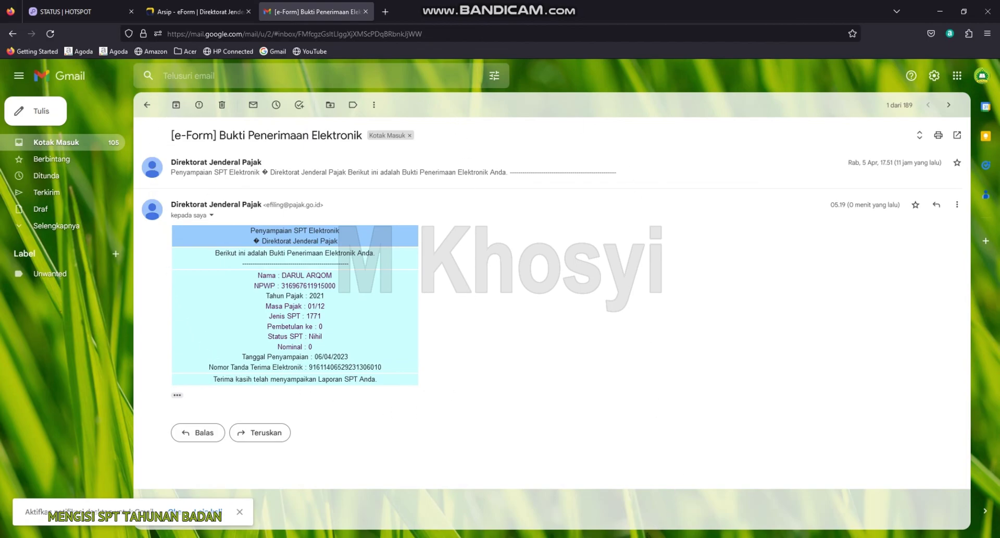
left_click(198, 11)
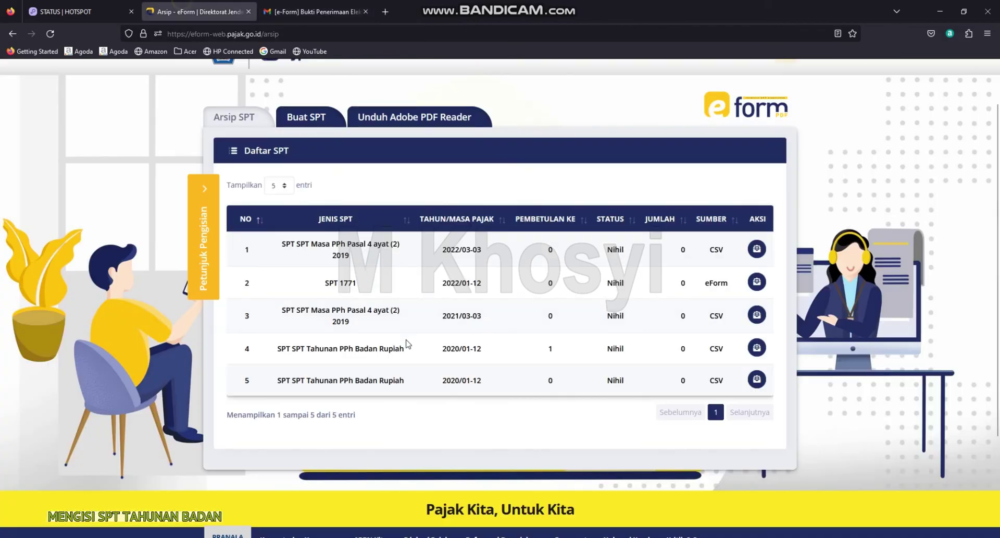
scroll(533, 375, "up", 2)
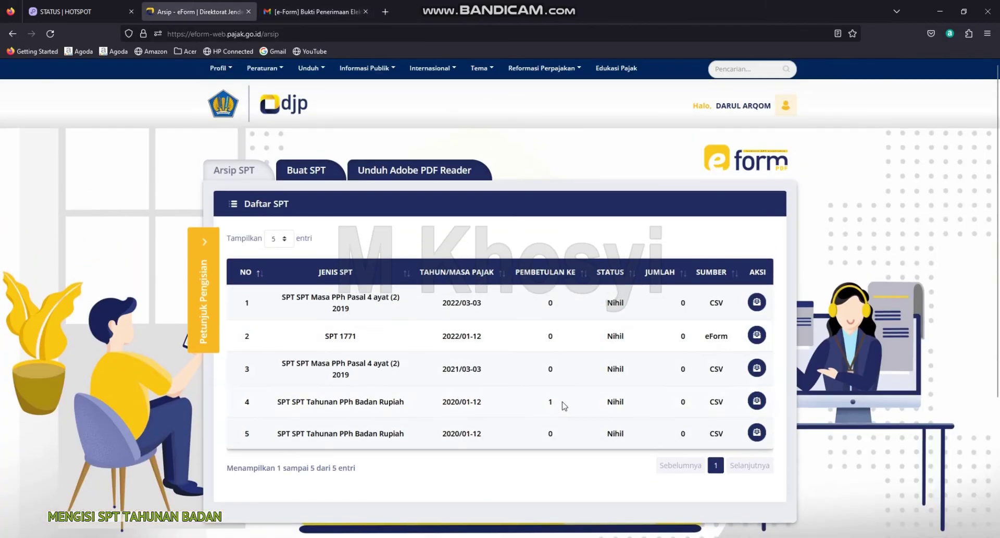